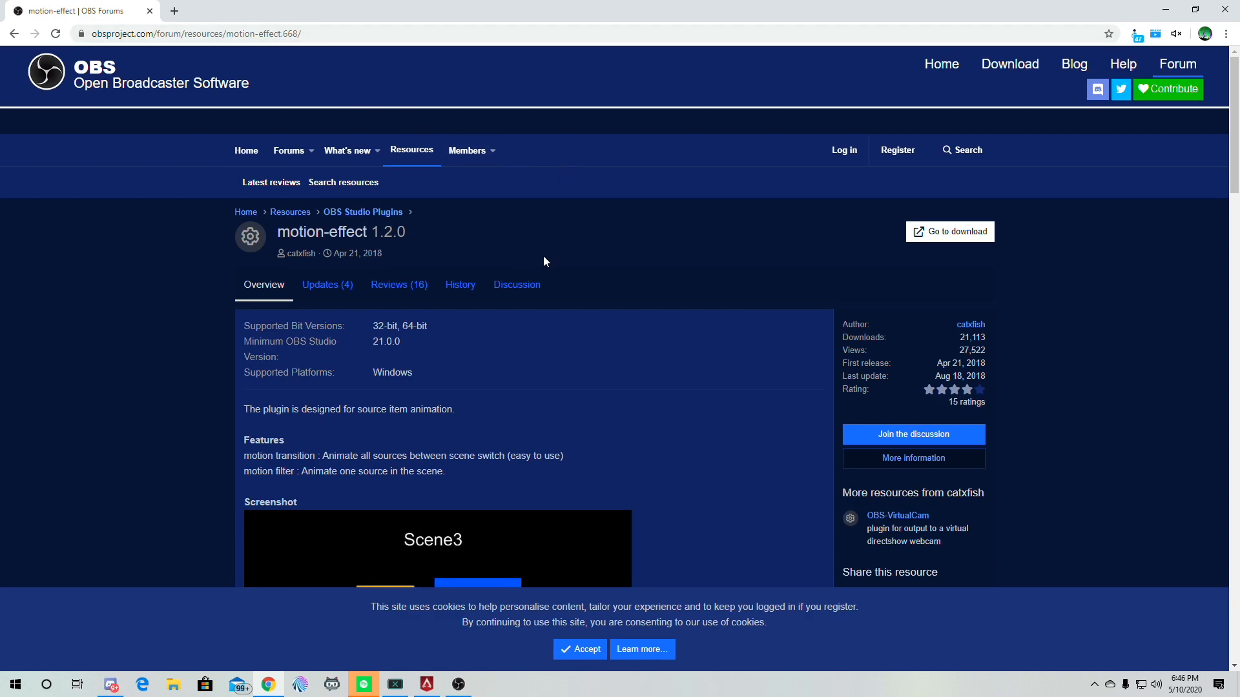
Go from the motion-effect plugin page to its GitHub releases and download motion-effect-1.2.1.zip from the 1.2.1 release
scroll(587, 251, down, 3)
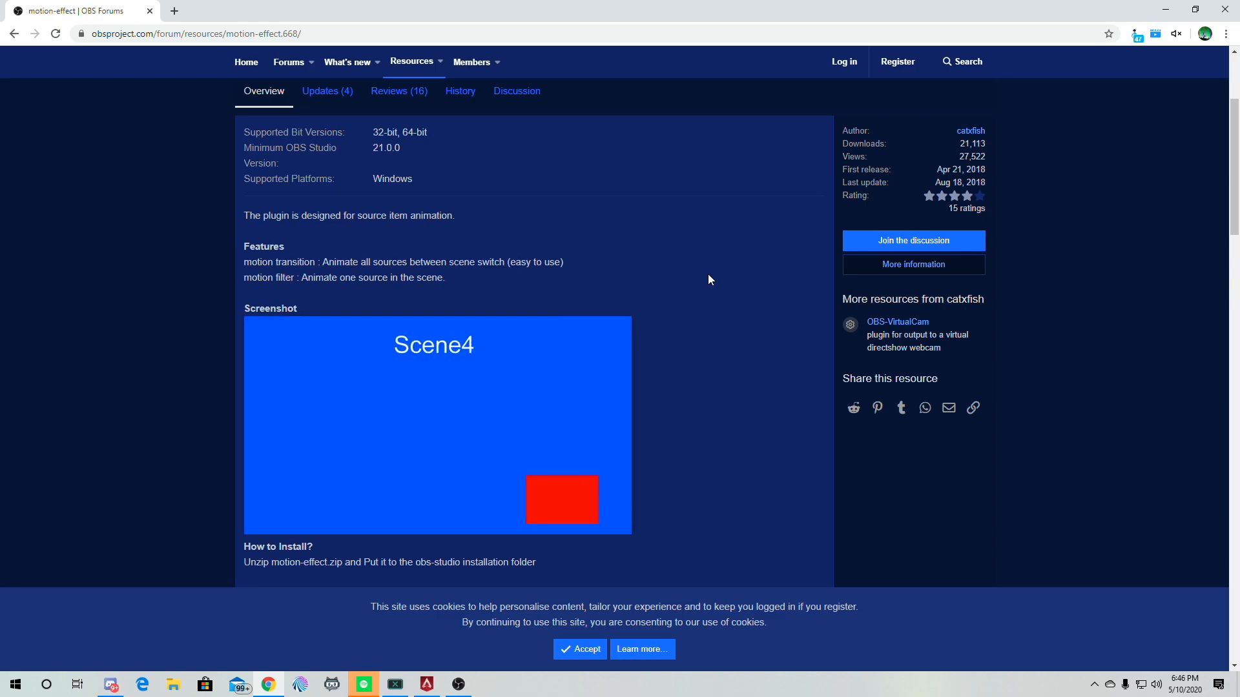
scroll(745, 277, up, 1)
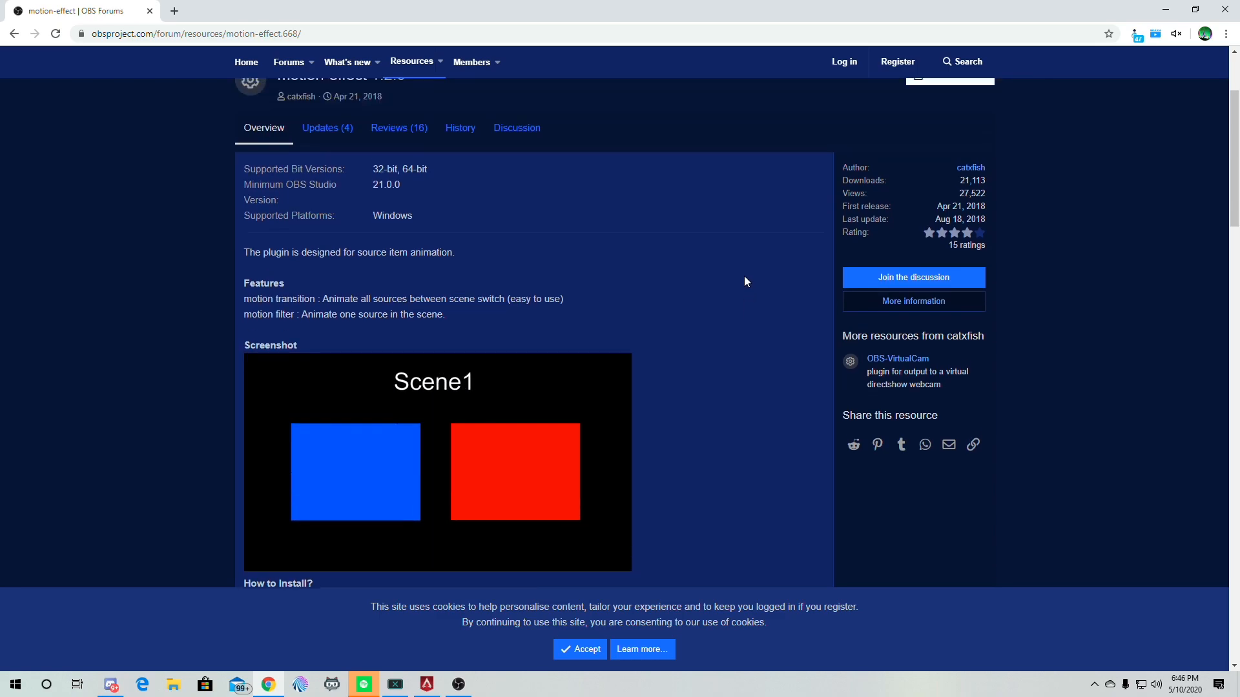
scroll(744, 276, up, 2)
click(944, 169)
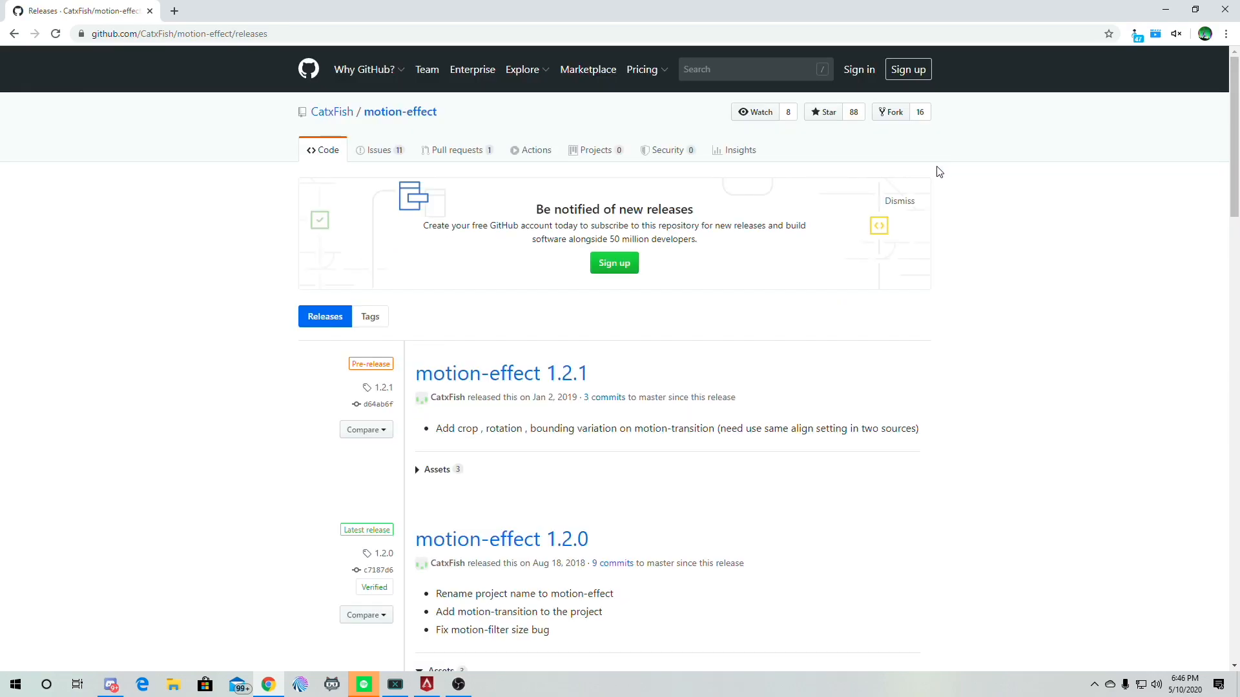
click(529, 380)
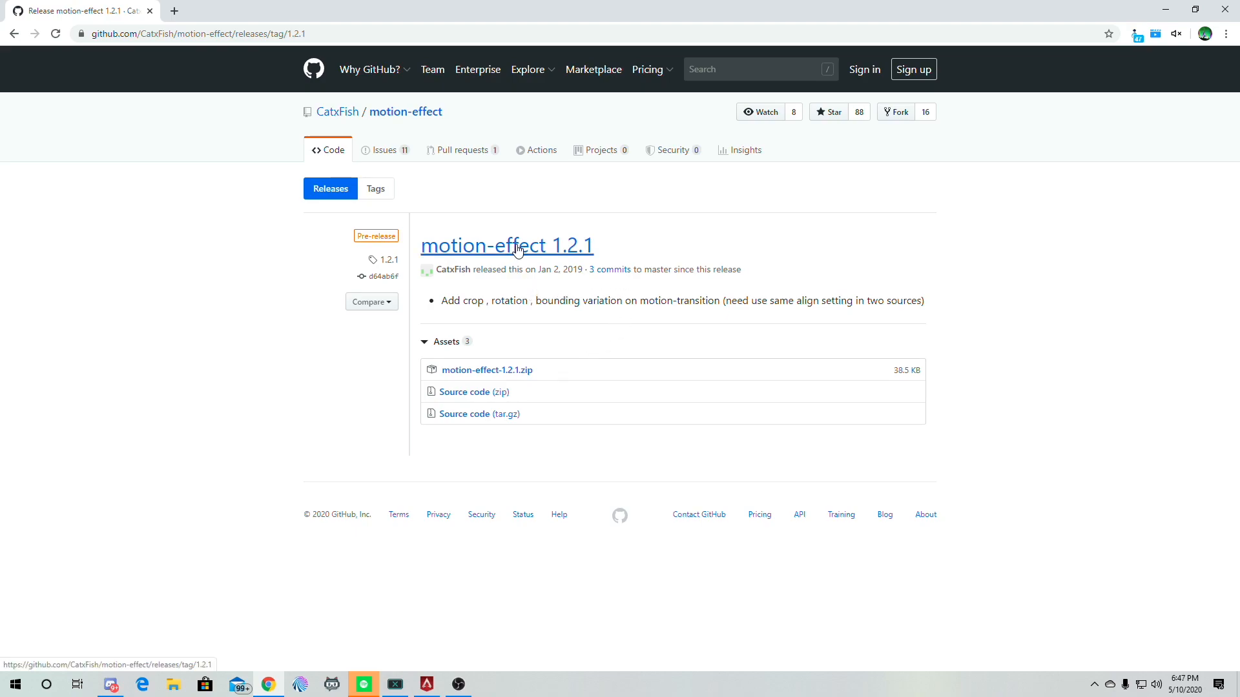
click(508, 372)
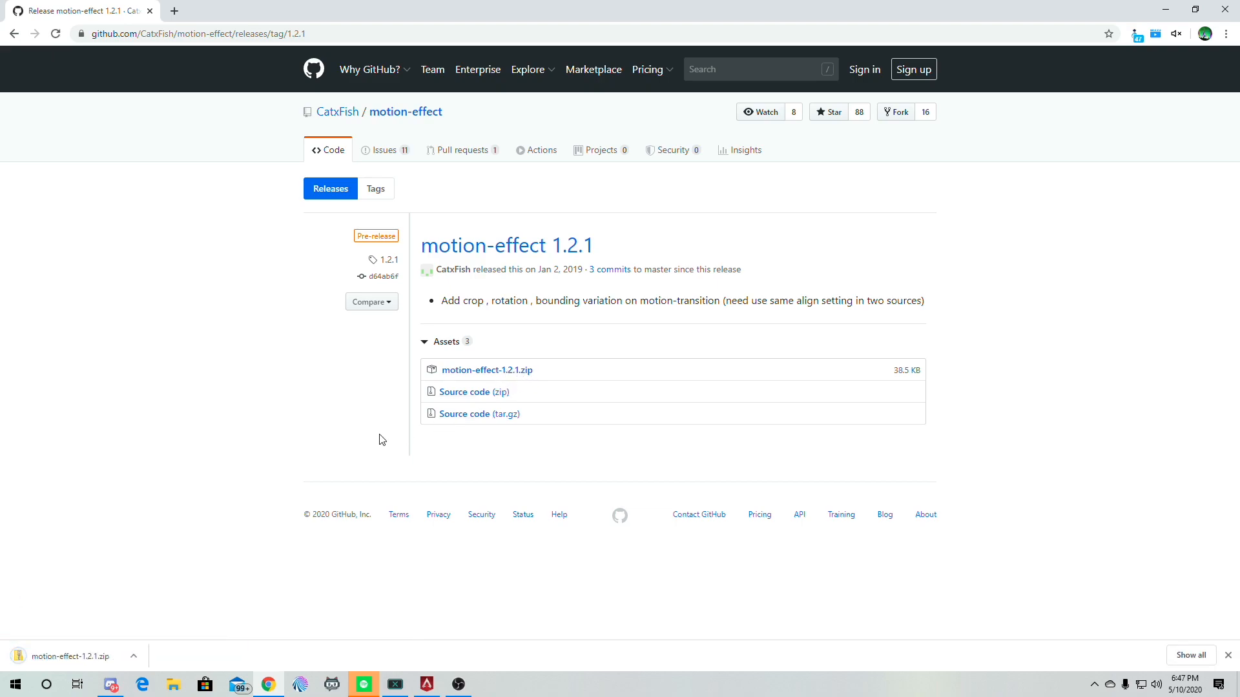
Locate the downloaded motion-effect-1.2.1 archive in the Downloads folder and start extracting all its files
click(111, 657)
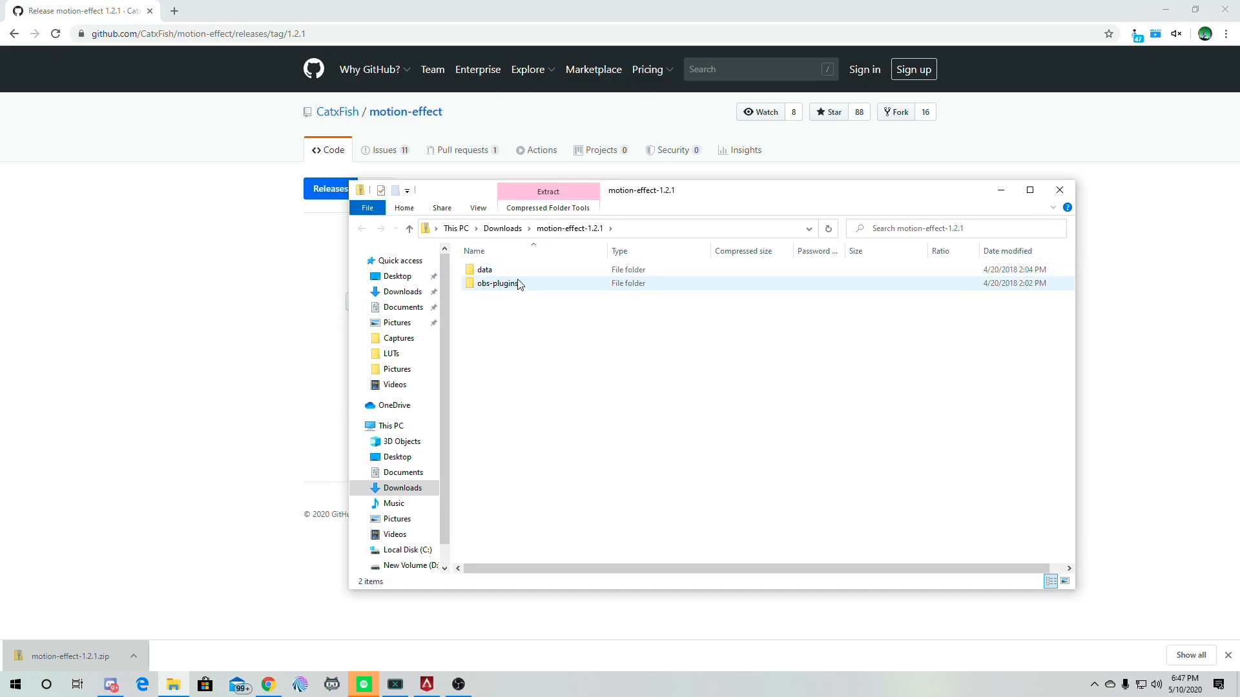
click(401, 293)
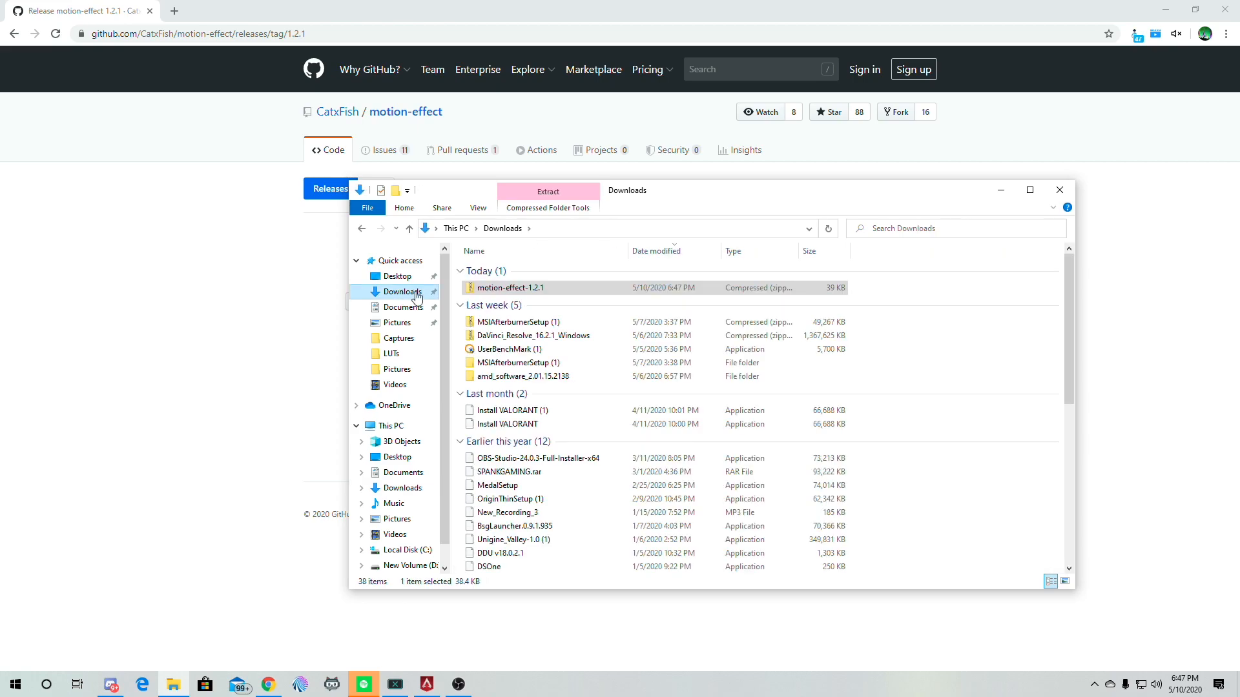
click(517, 290)
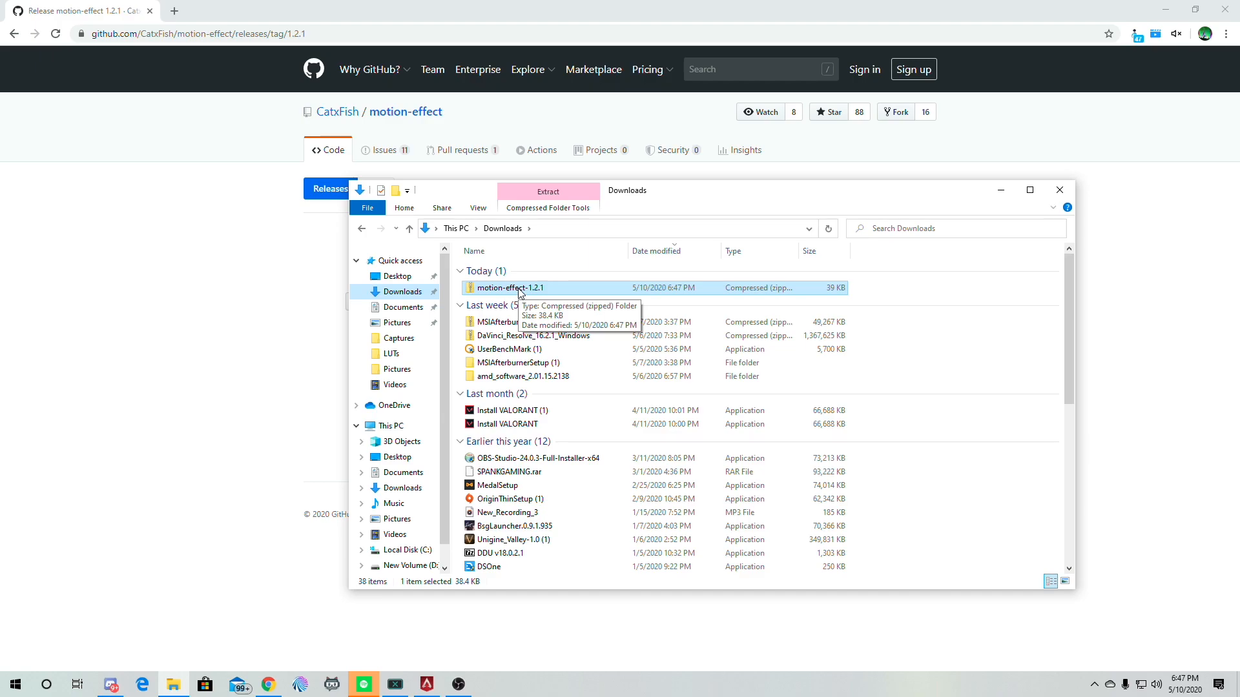
right_click(520, 293)
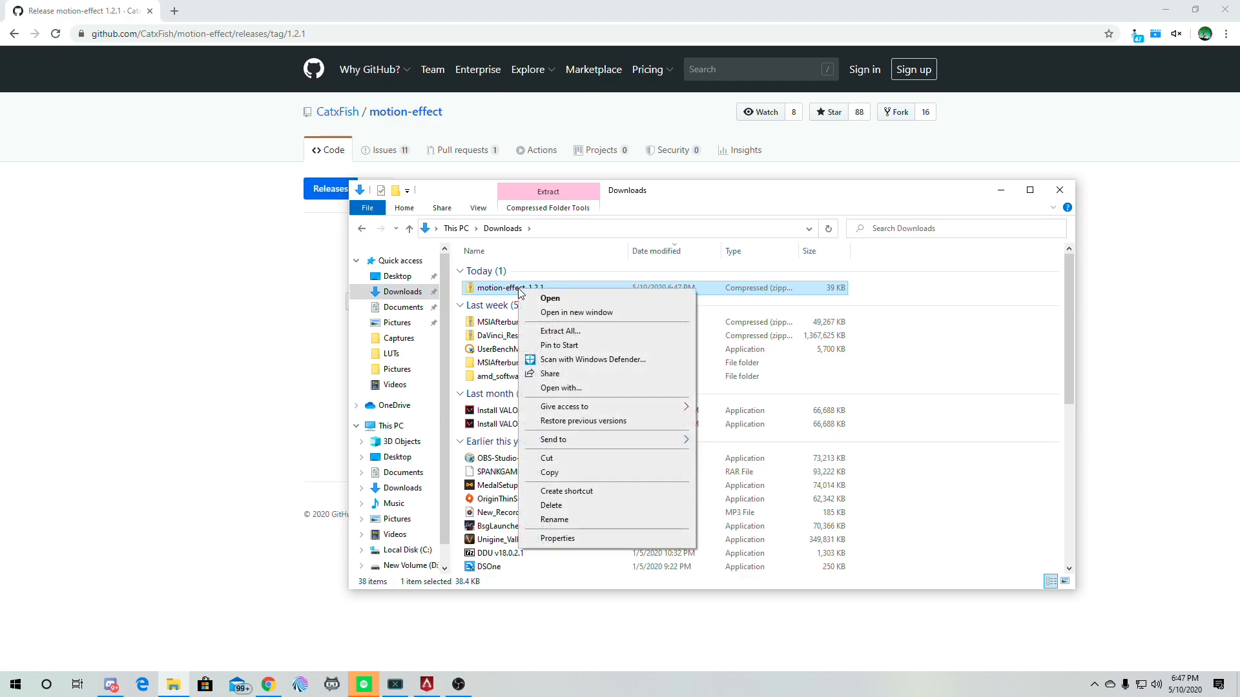
click(560, 331)
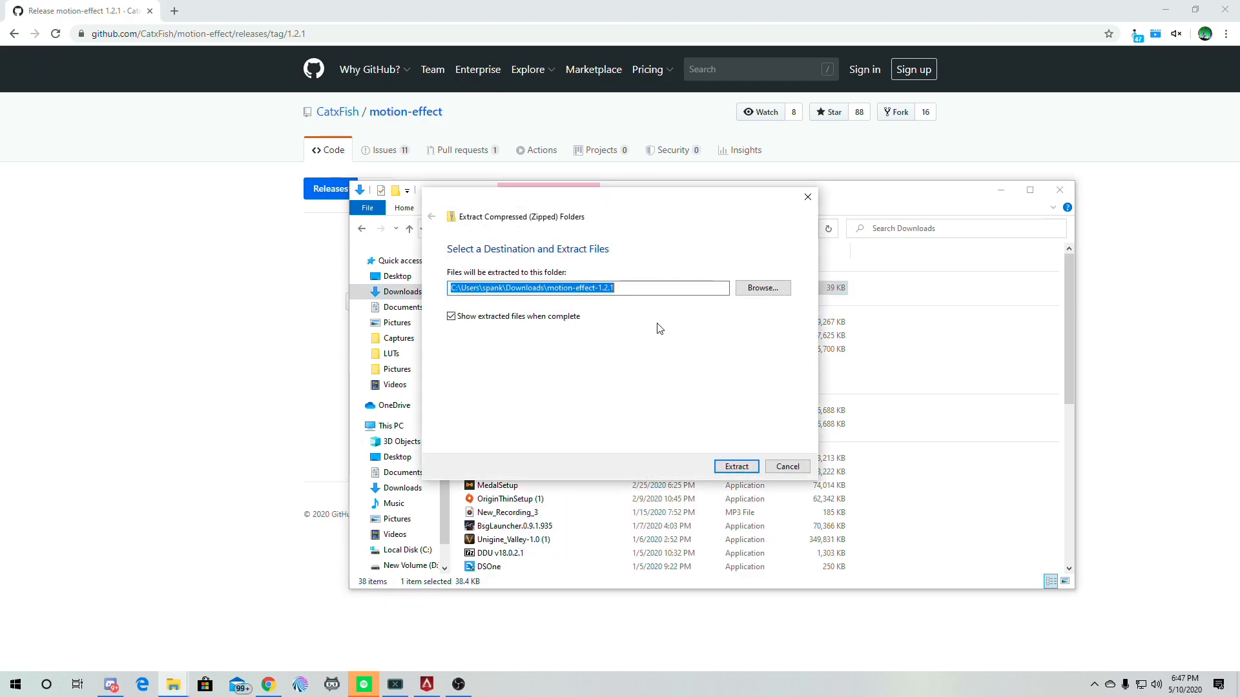
Extract the archive into C:\Program Files\obs-studio, granting permission for the copy, and close the folder windows
click(758, 288)
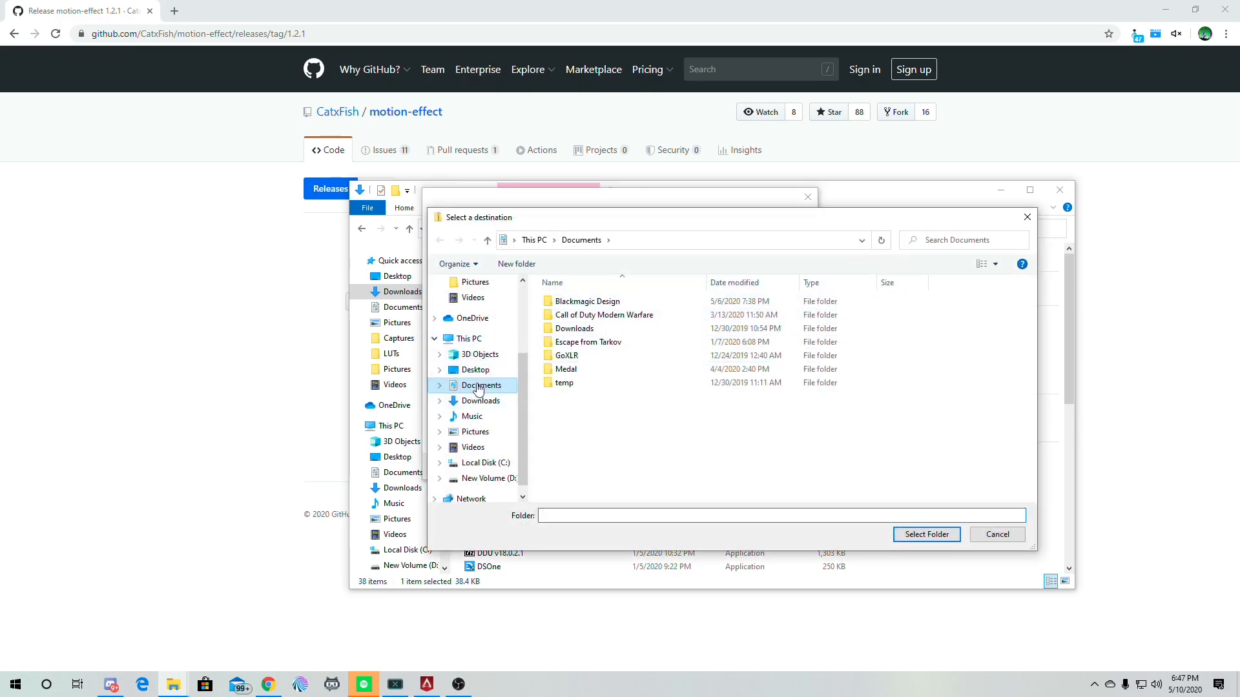
scroll(479, 394, down, 1)
click(480, 449)
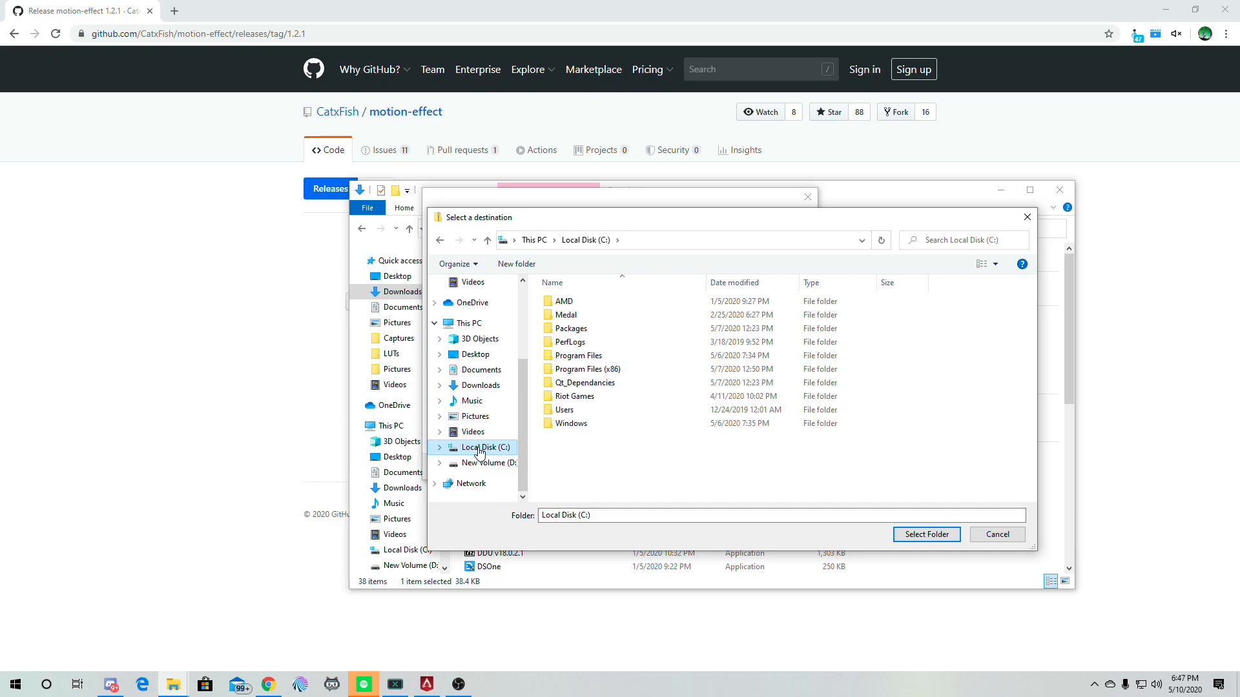
double_click(603, 357)
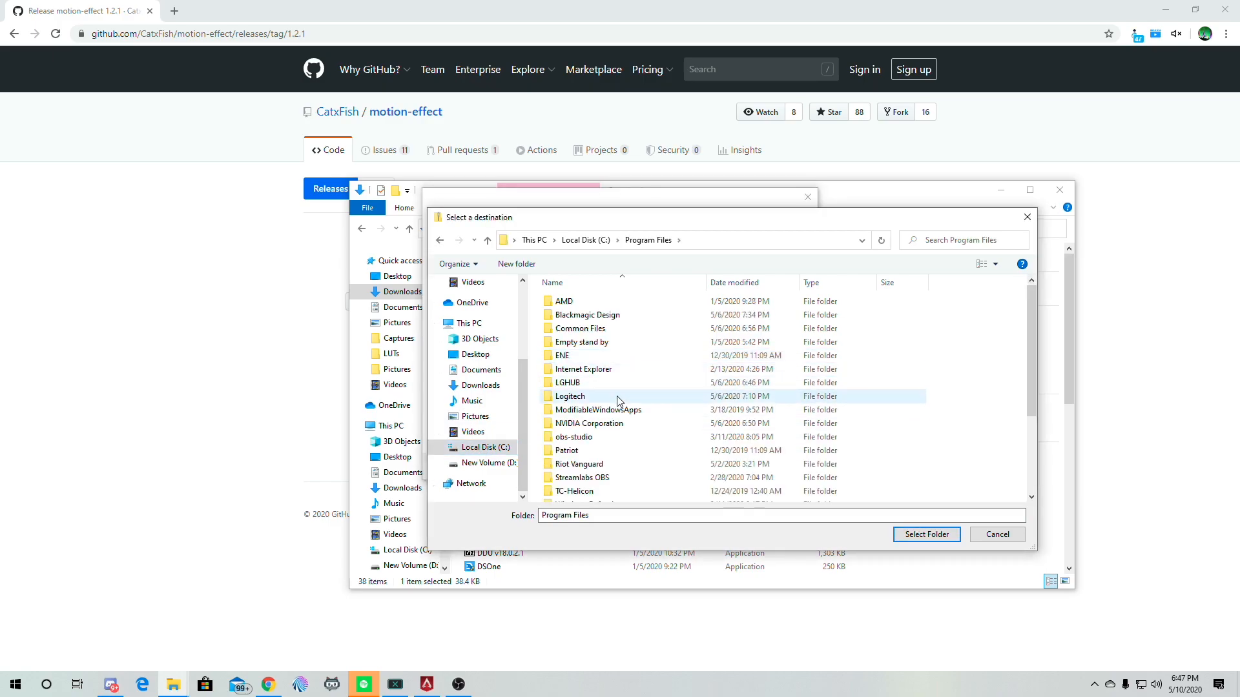
double_click(573, 437)
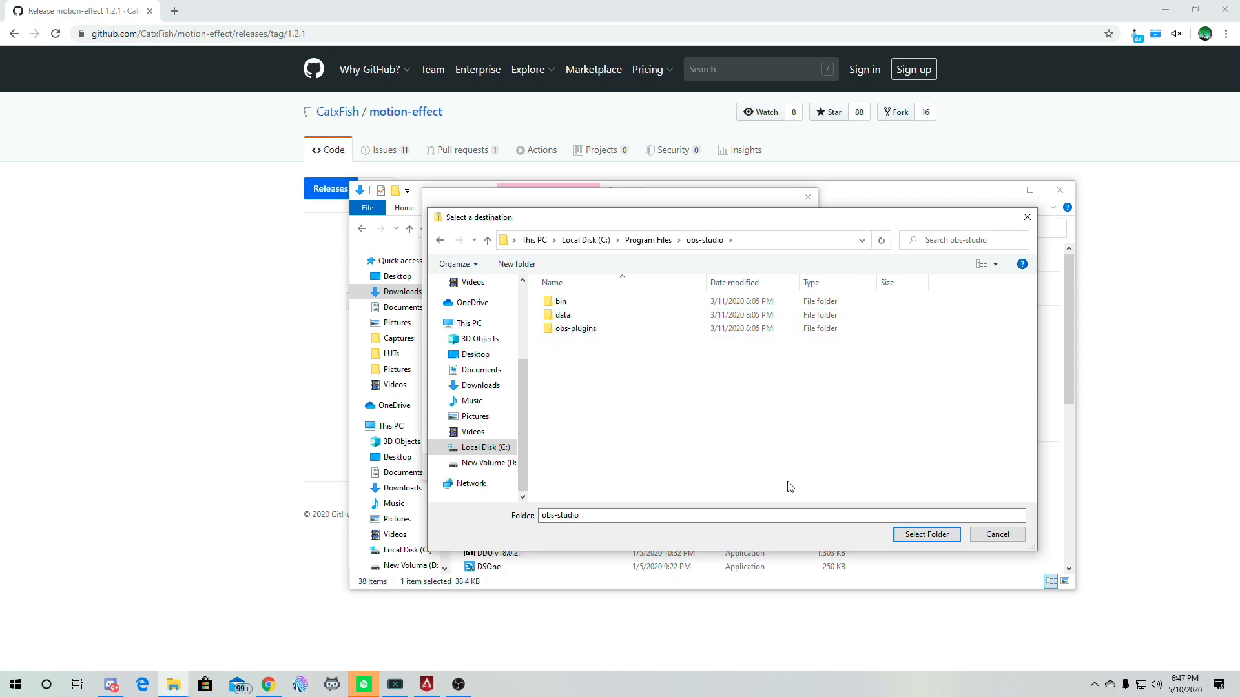
click(920, 538)
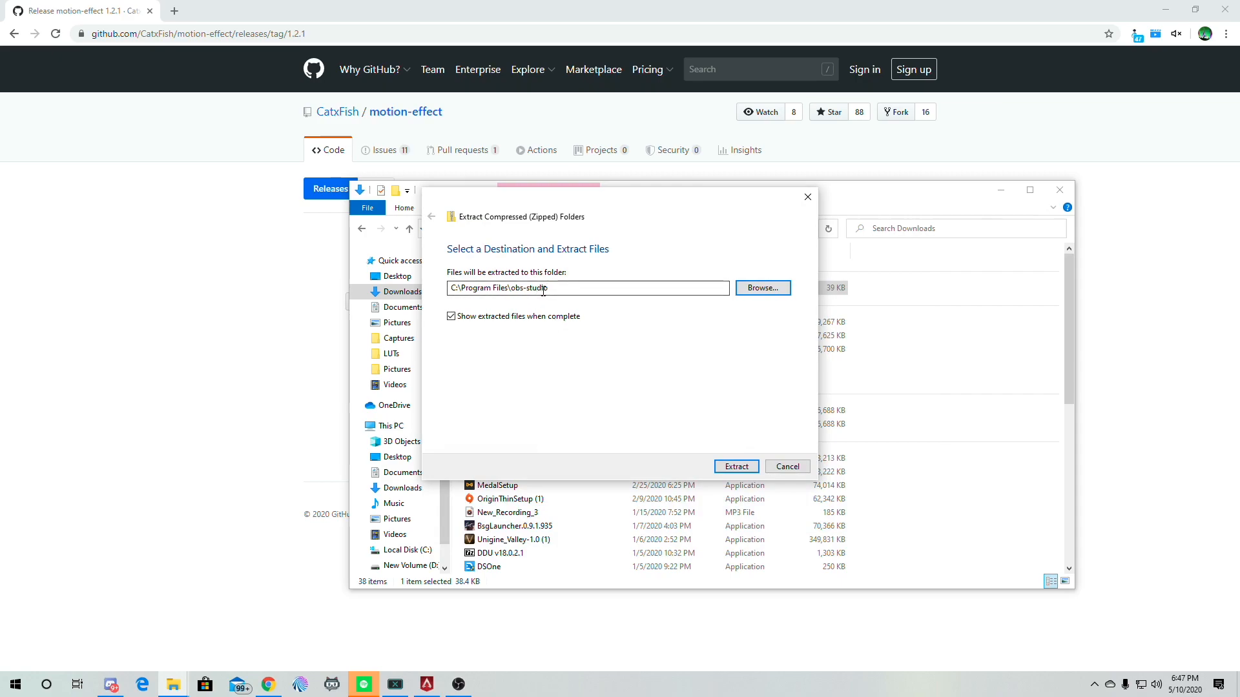
click(738, 467)
key(Return)
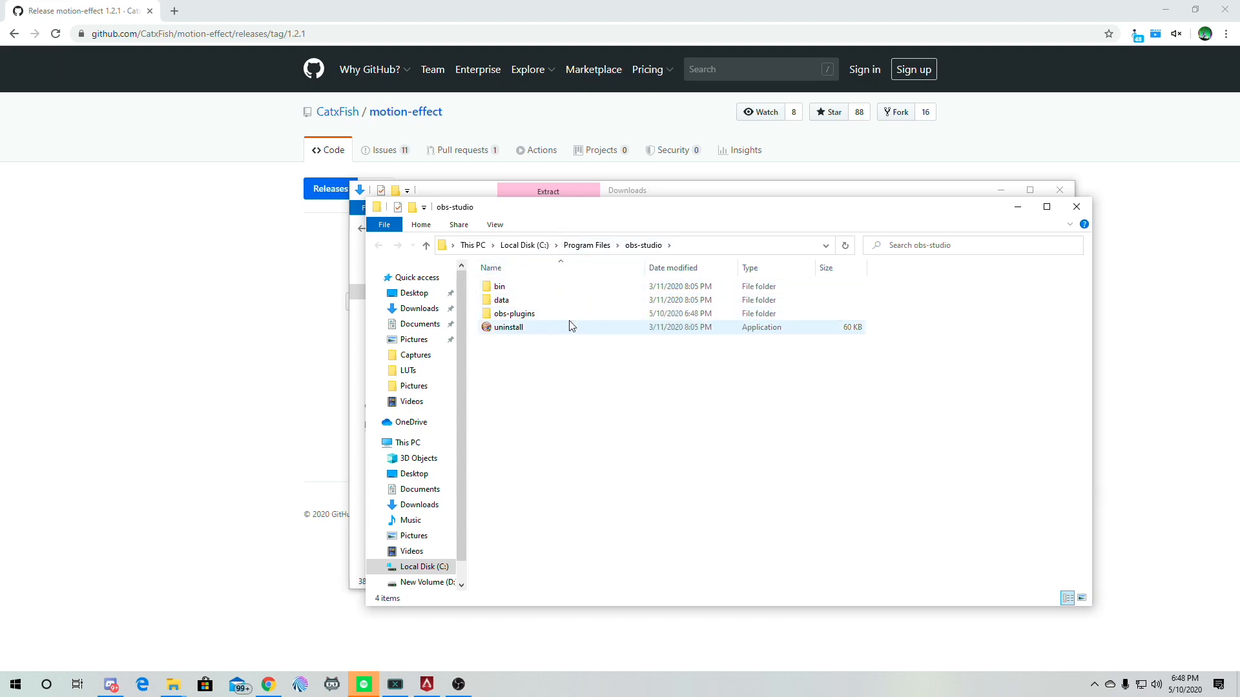
click(1077, 207)
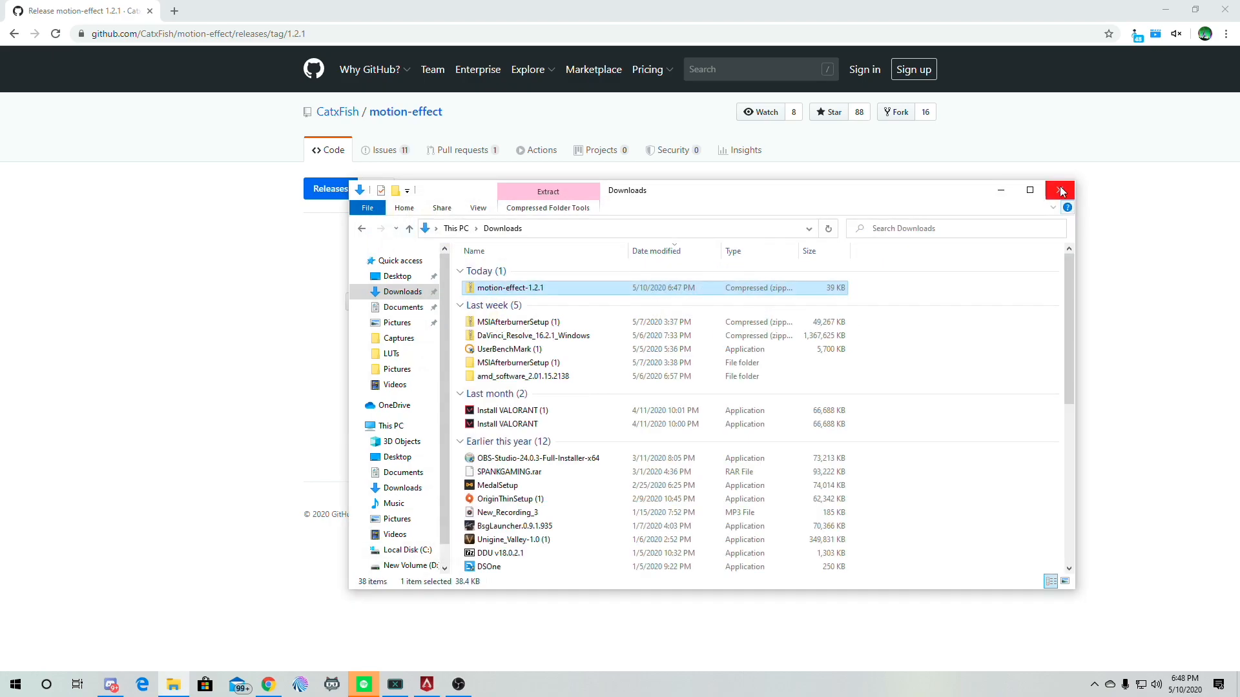
click(1060, 192)
Minimize the browser and restart OBS Studio so that it loads the new plugin
click(1165, 9)
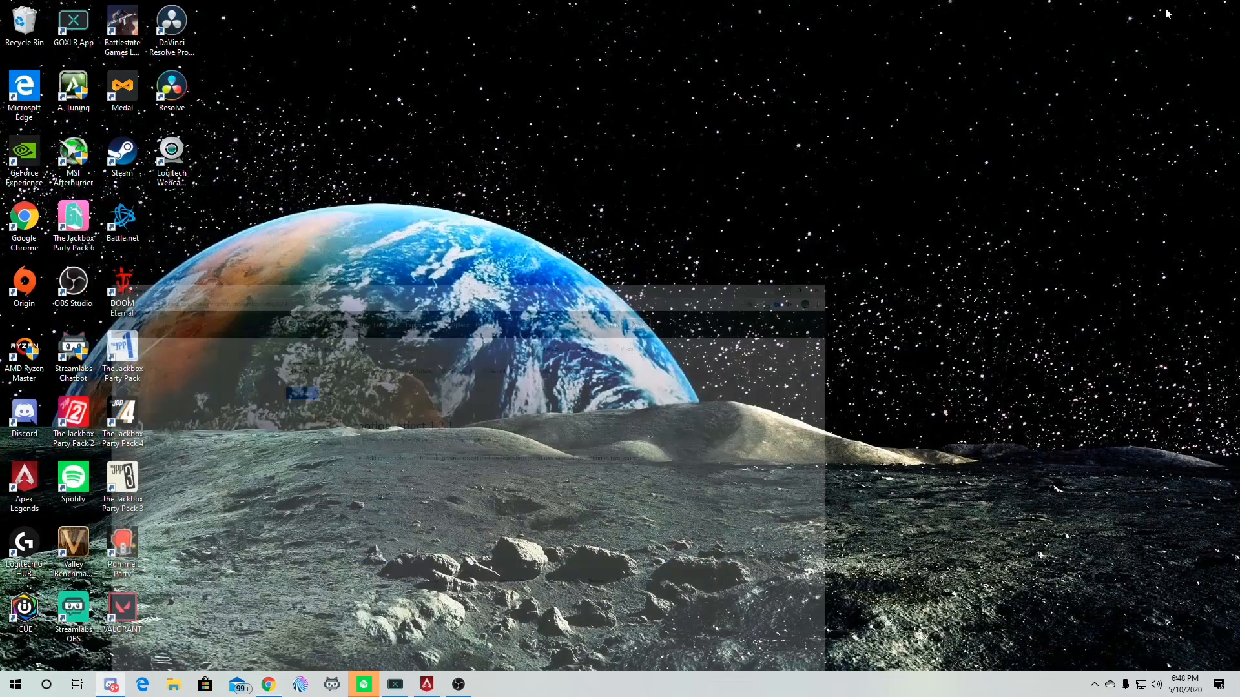
click(458, 684)
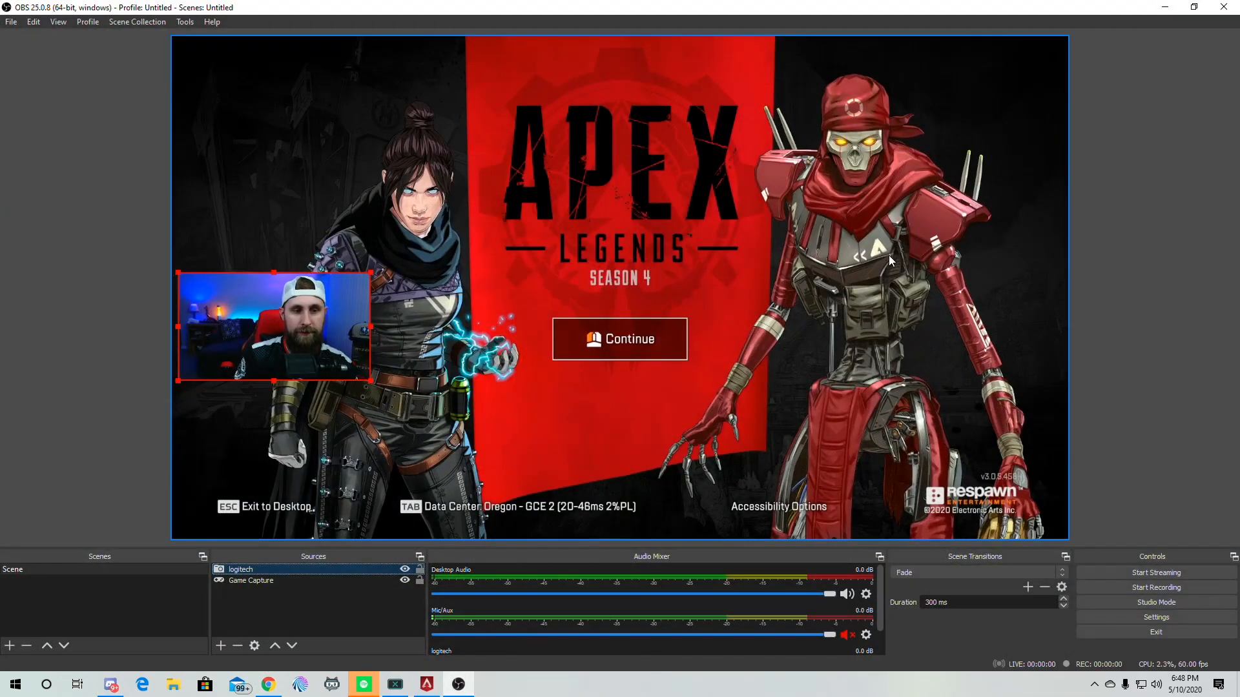
click(1224, 8)
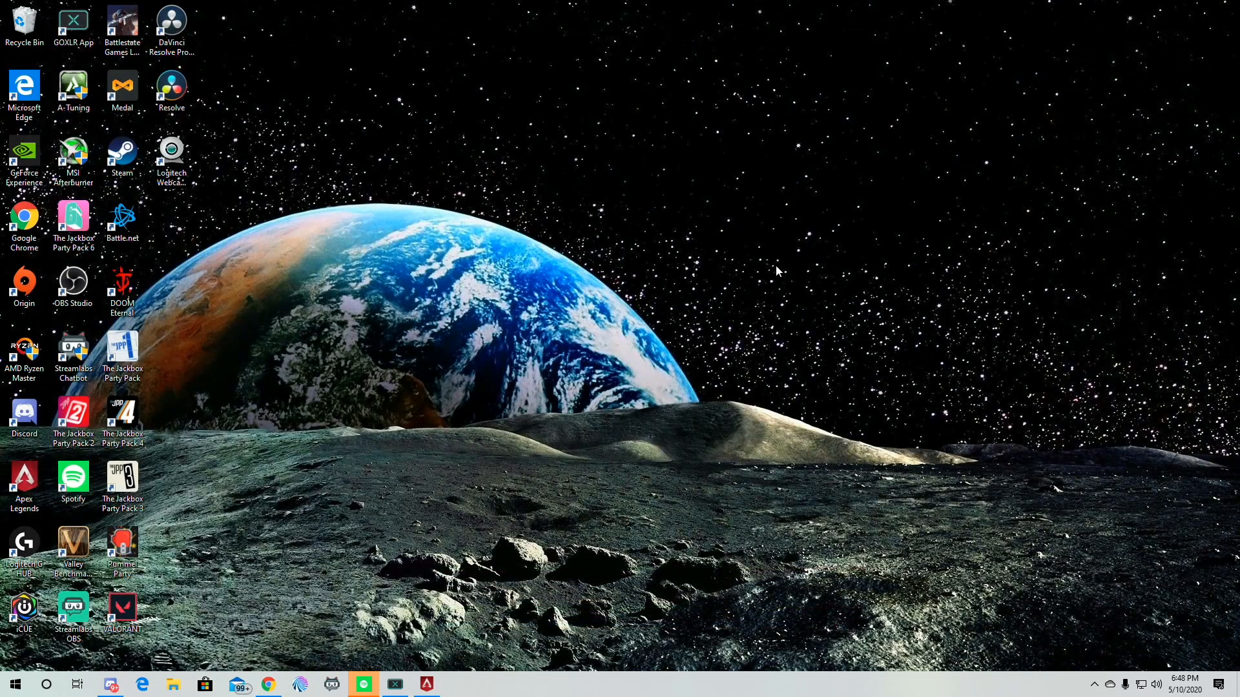
double_click(73, 284)
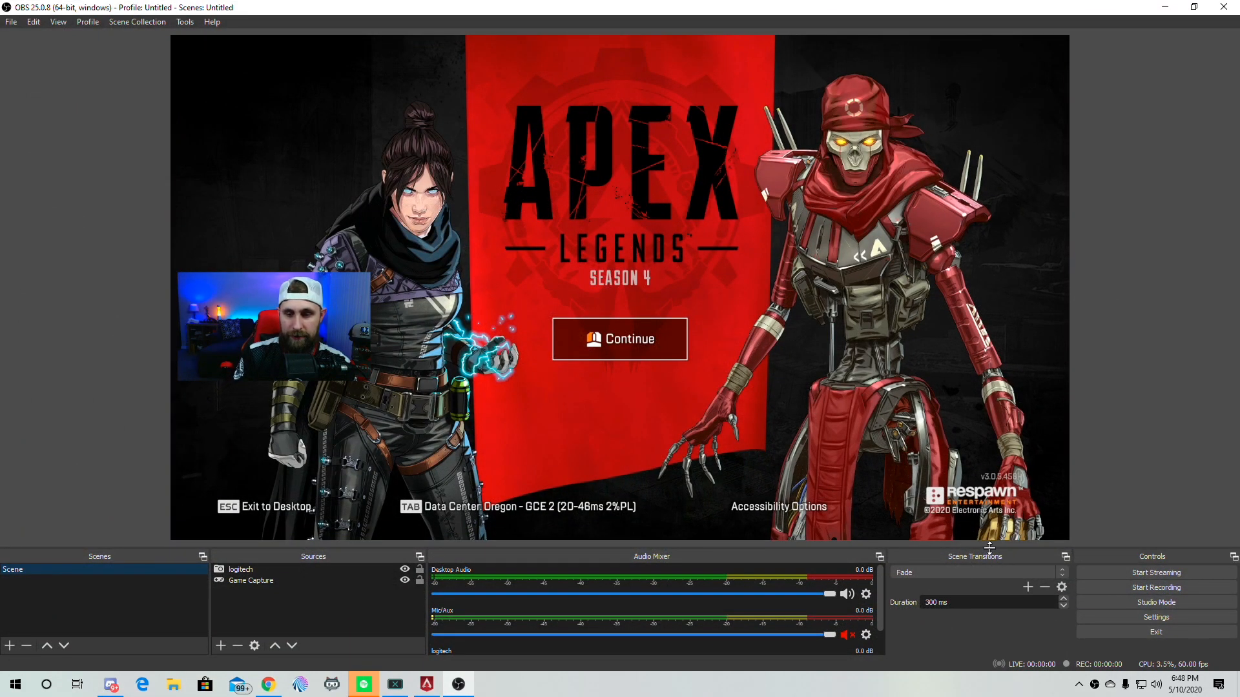
Add a Motion scene transition under its default name, preview it, and accept its default acceleration settings
click(1027, 588)
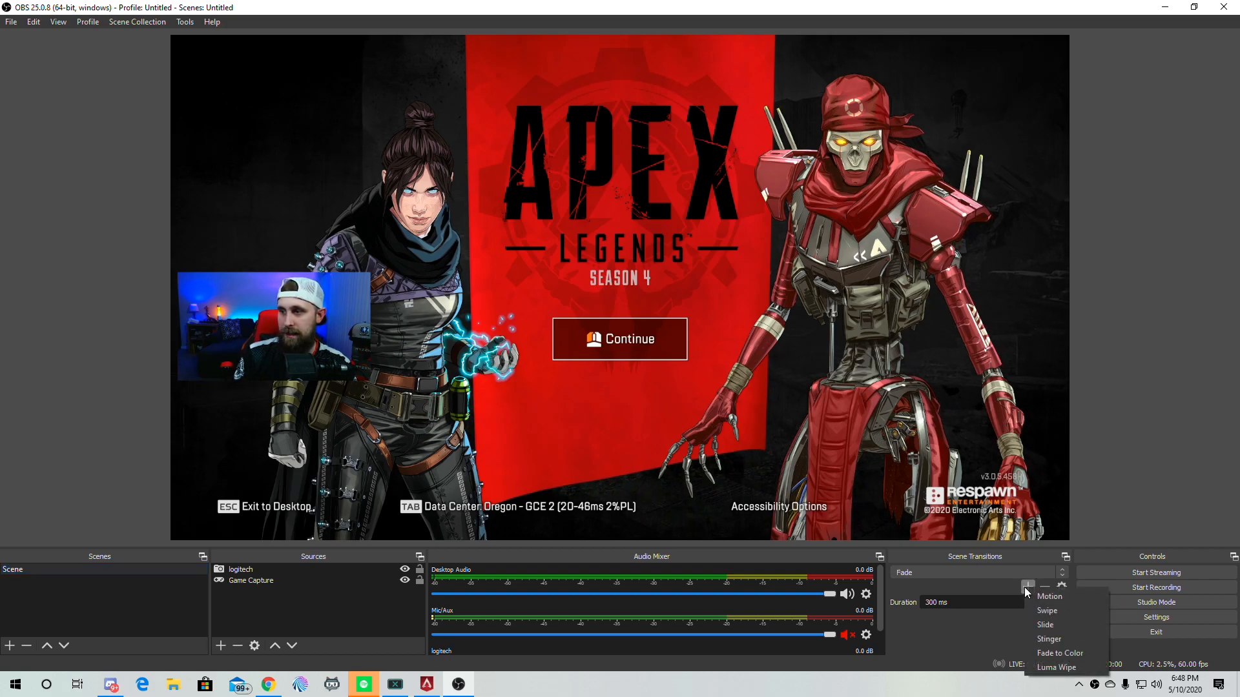
click(1059, 597)
click(594, 362)
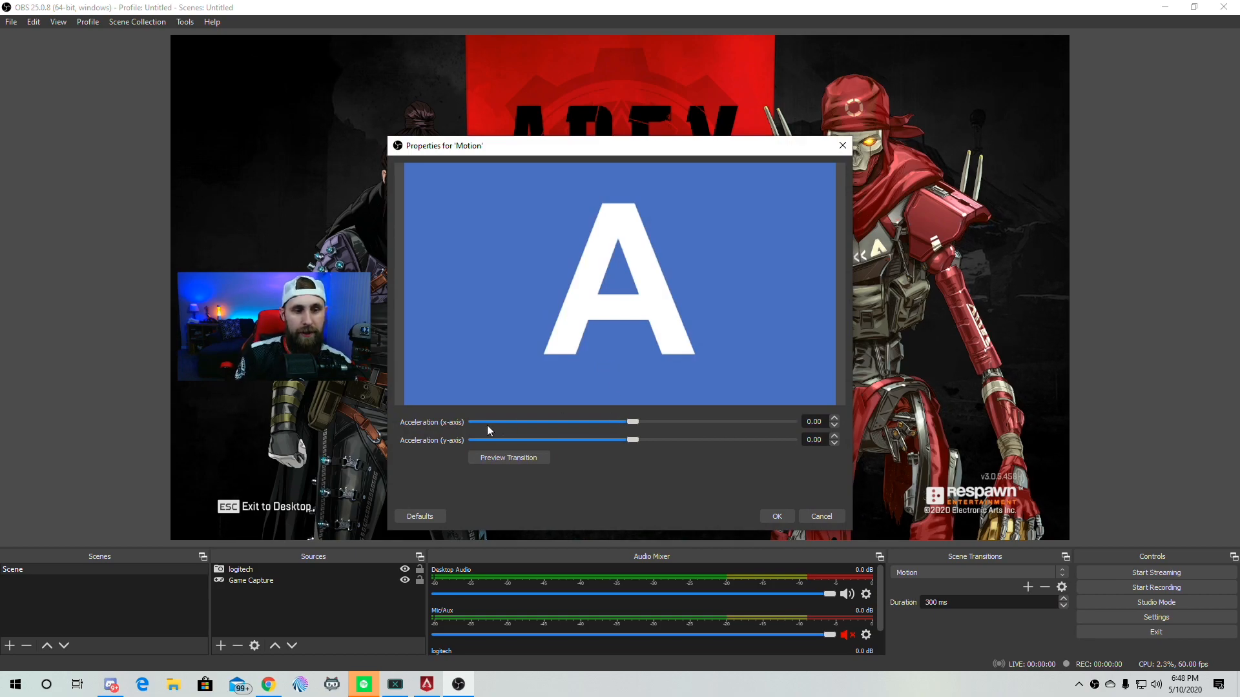
click(505, 457)
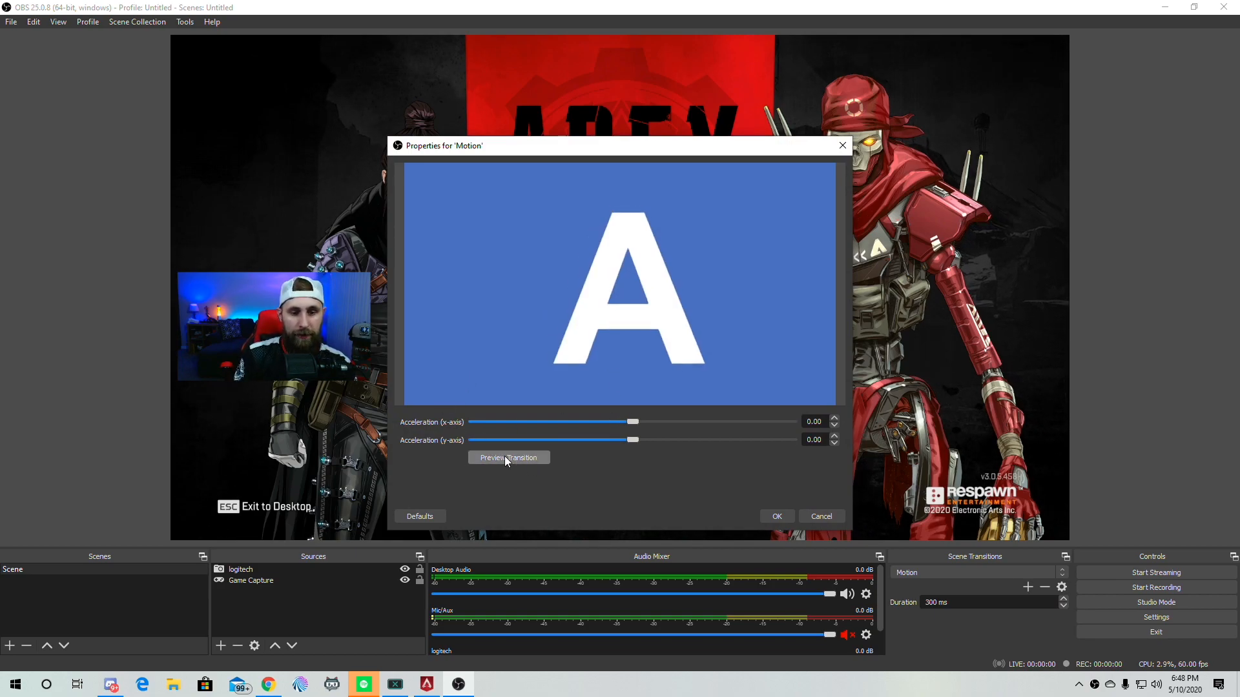
click(505, 457)
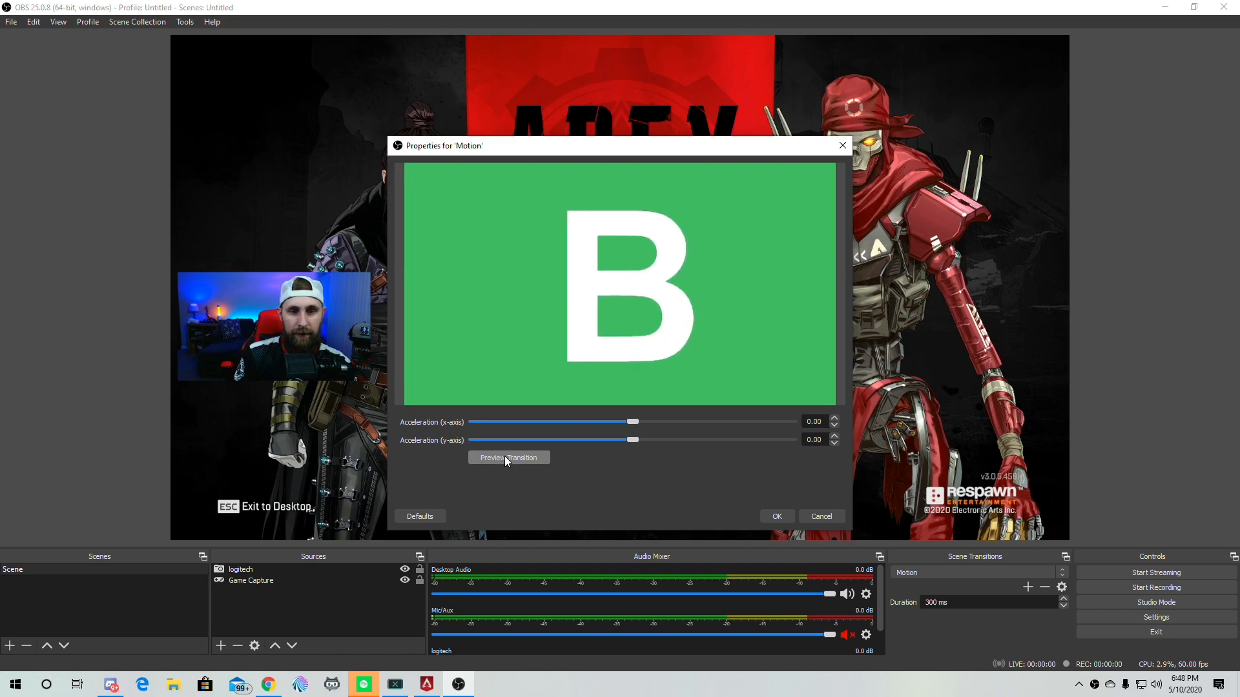
click(505, 457)
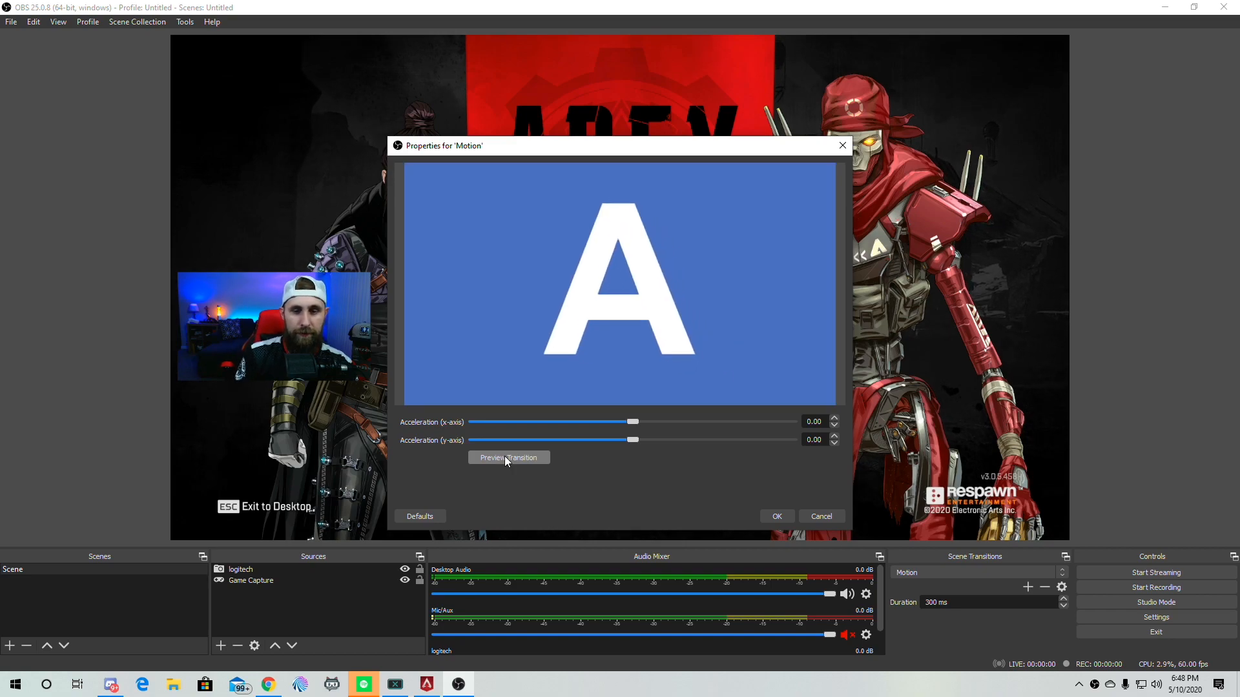
click(778, 517)
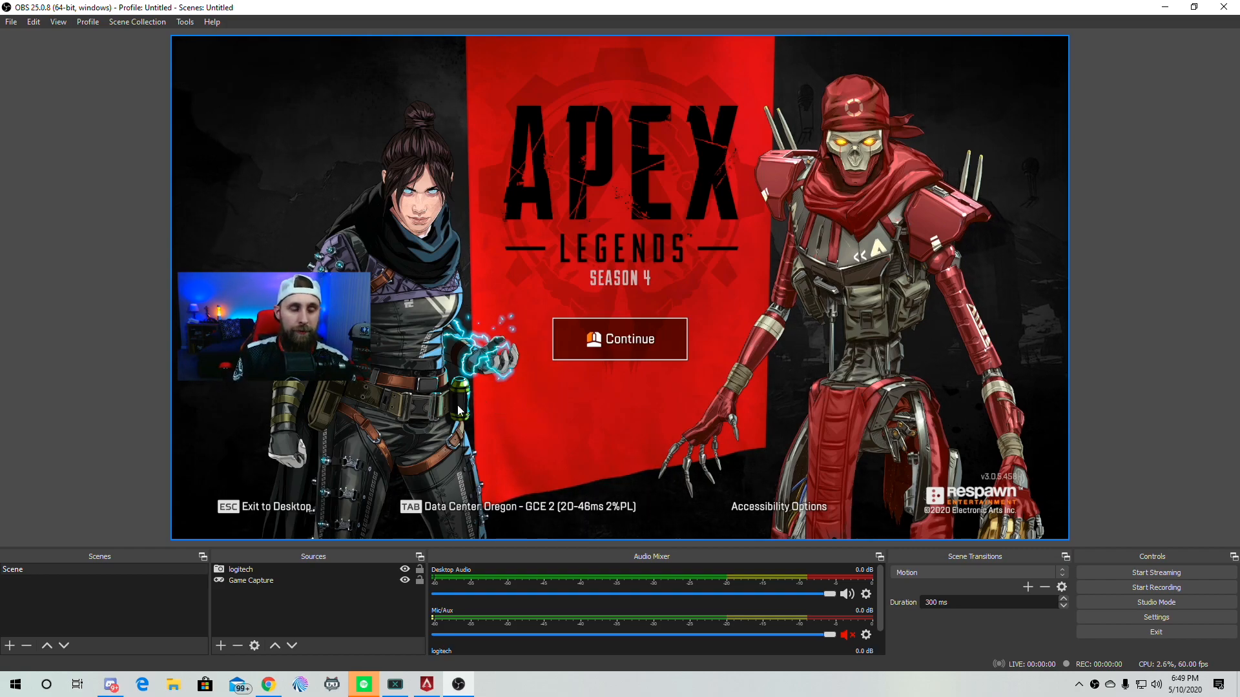
Create a scene named Scene 2 and add the existing Game Capture source to it
click(9, 645)
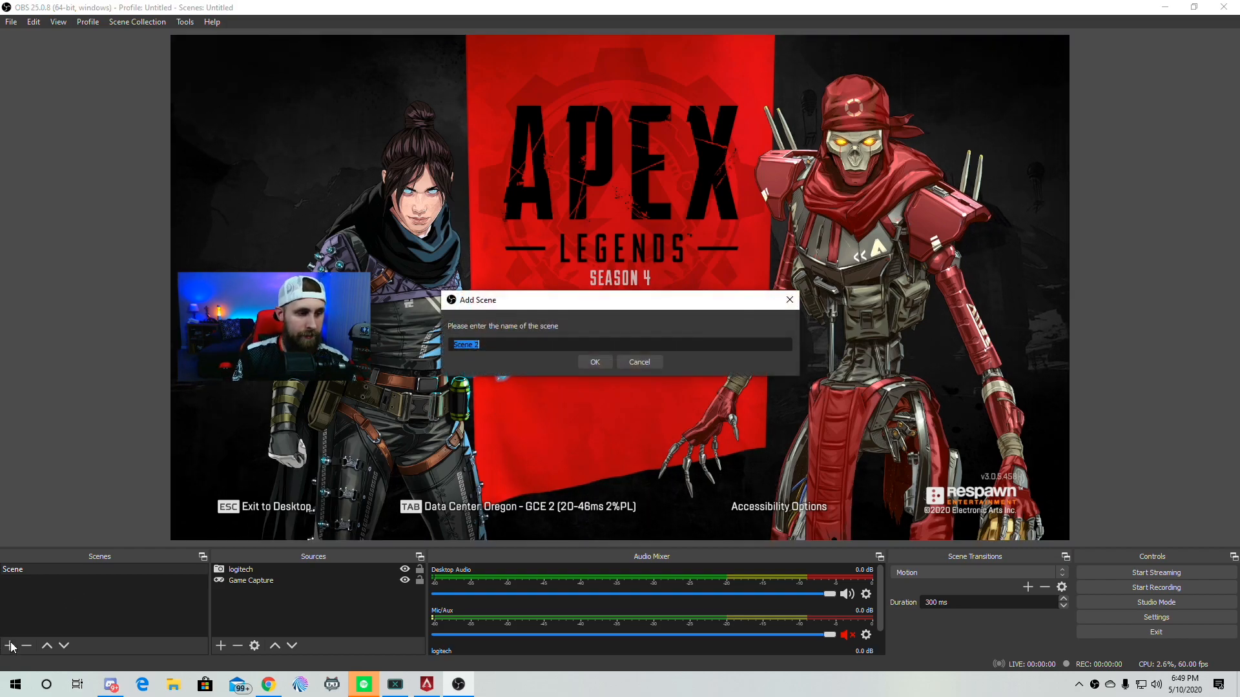
click(595, 361)
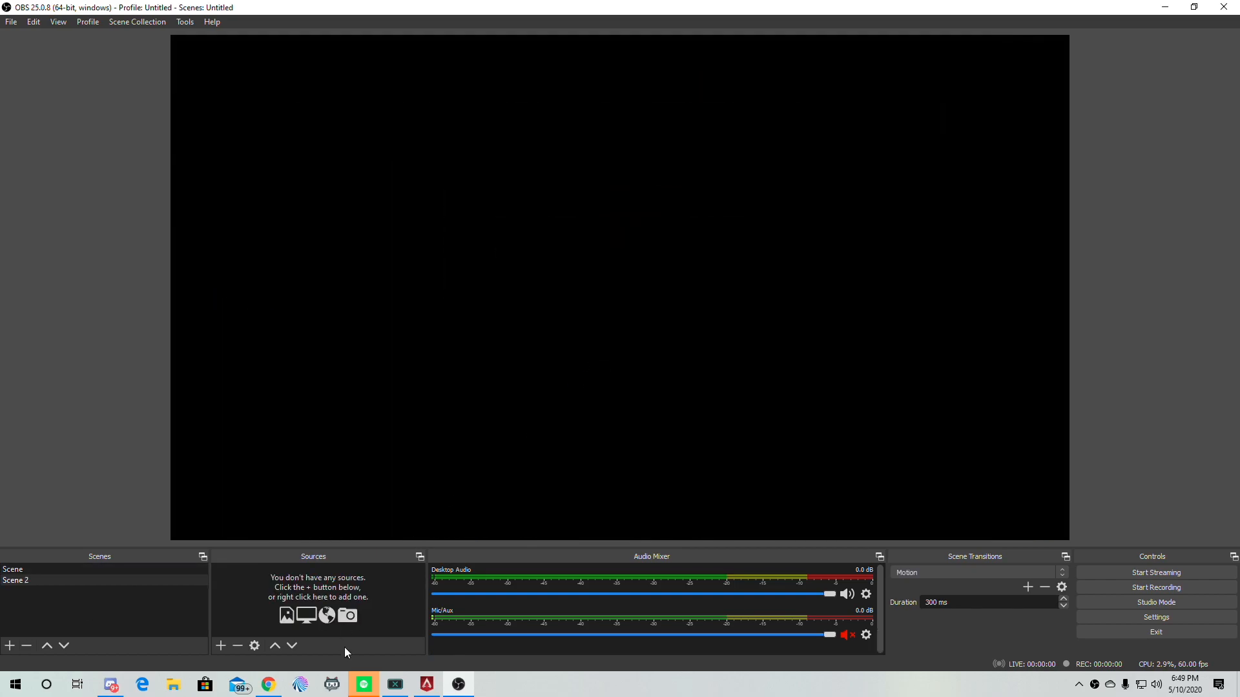
click(221, 646)
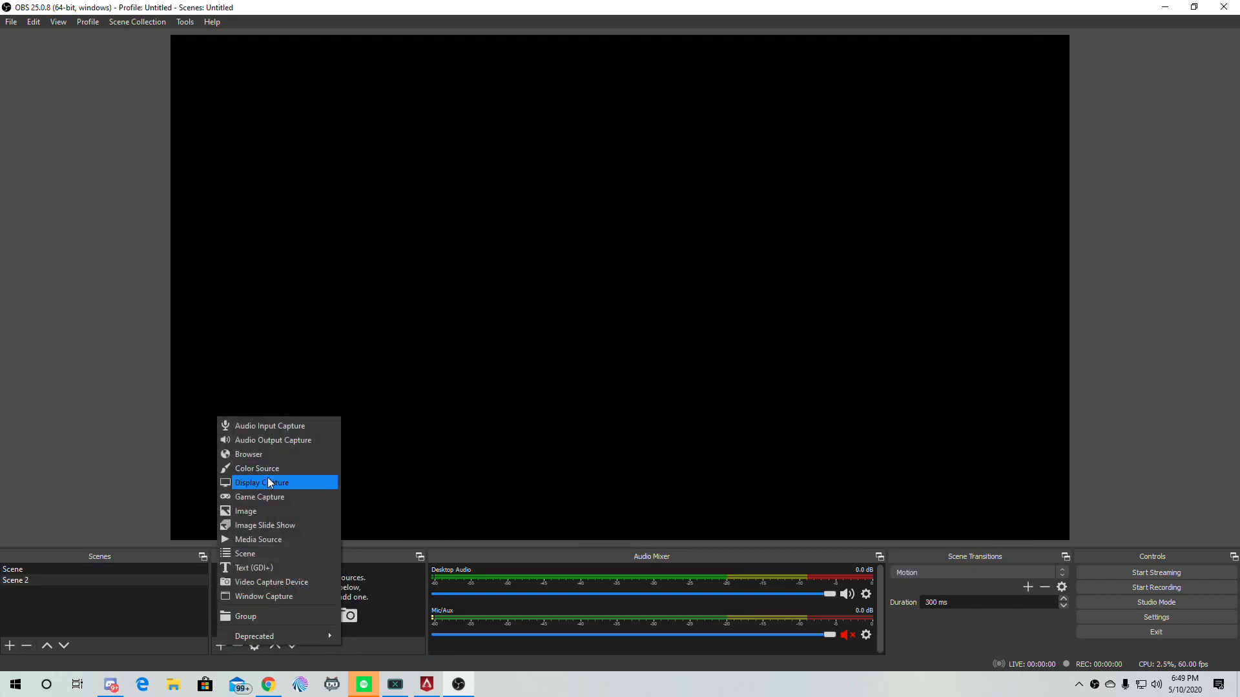
click(263, 499)
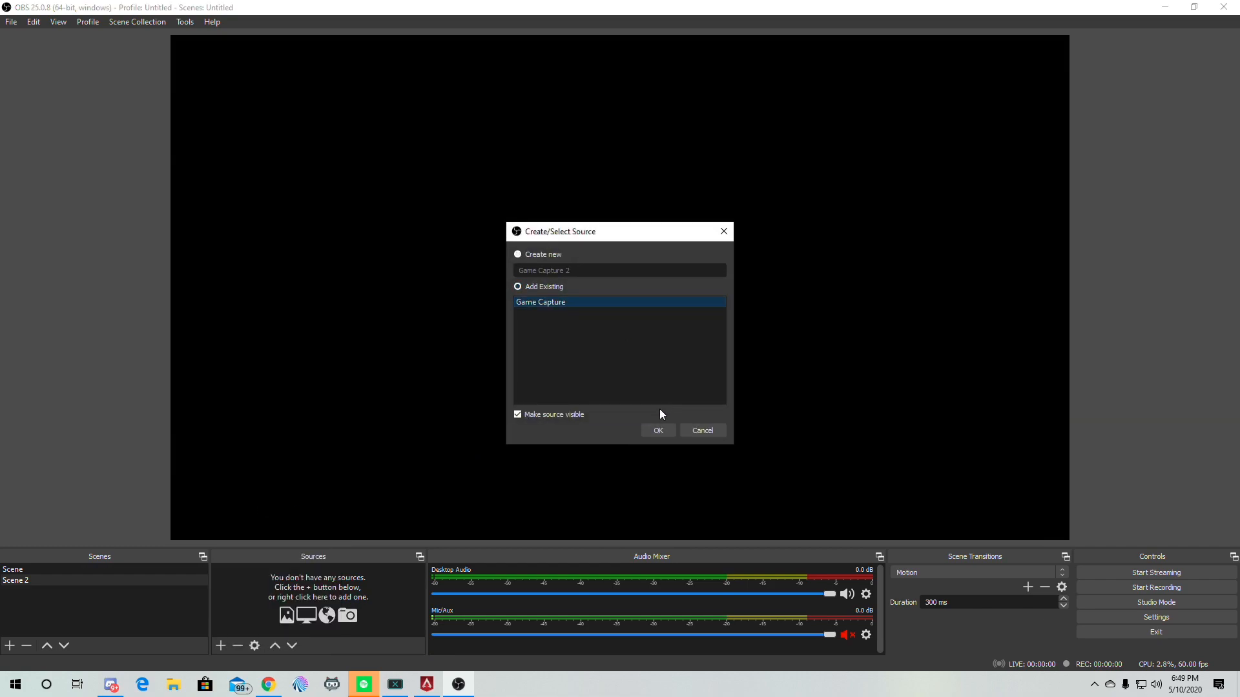
click(658, 429)
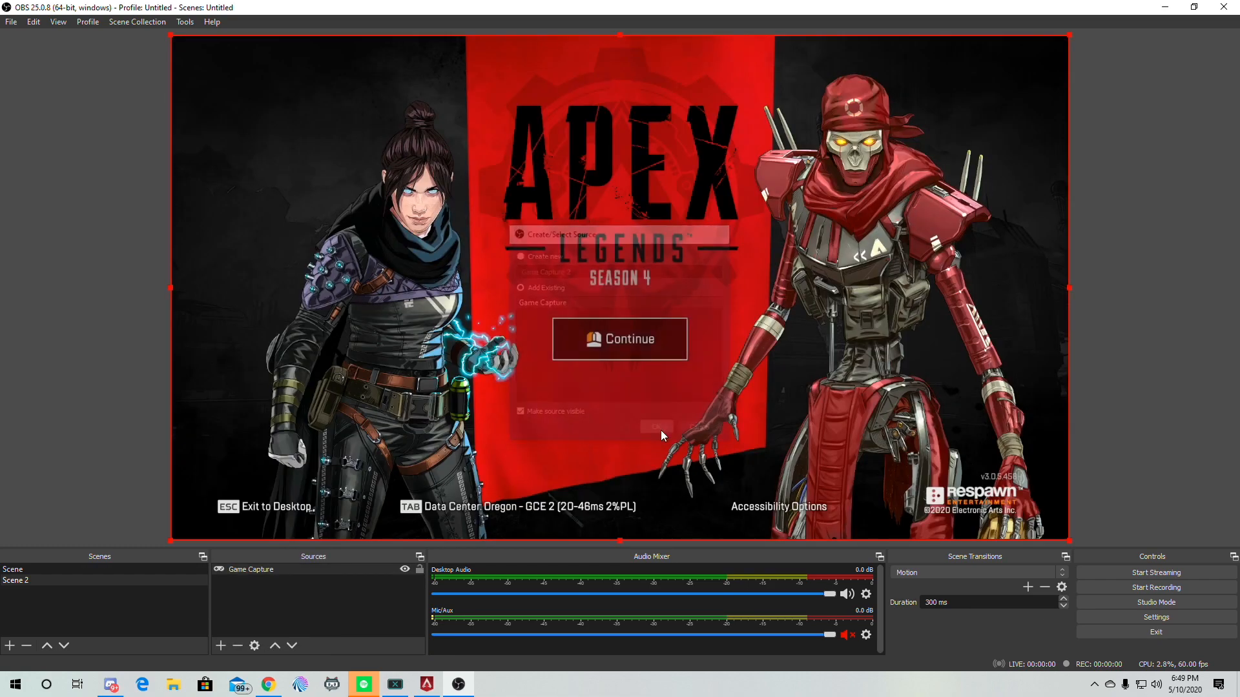
Add the existing logitech video capture device to Scene 2 as a source
click(220, 647)
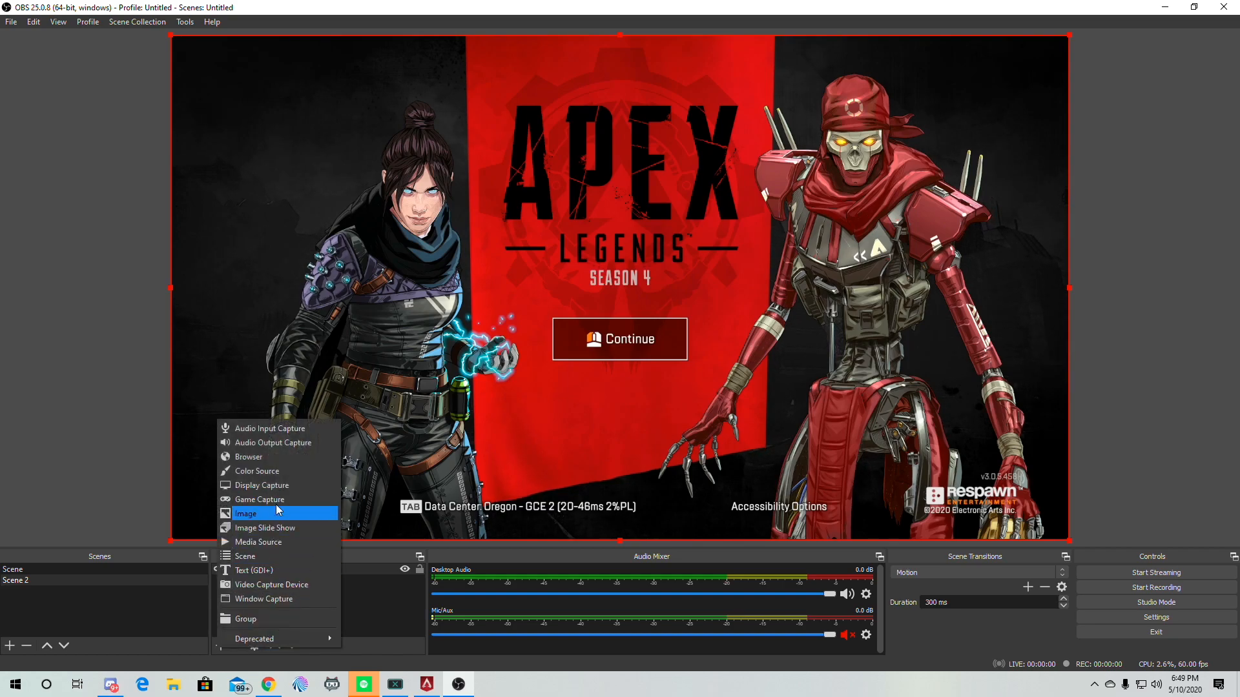
click(272, 584)
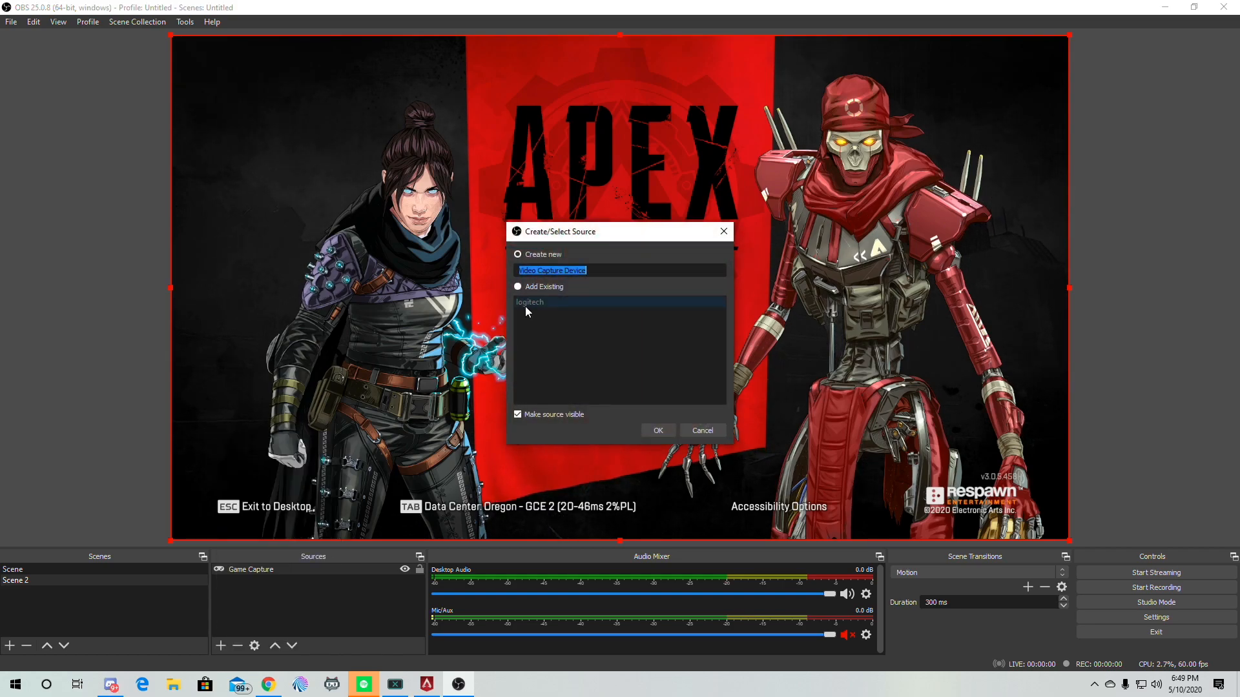
click(658, 430)
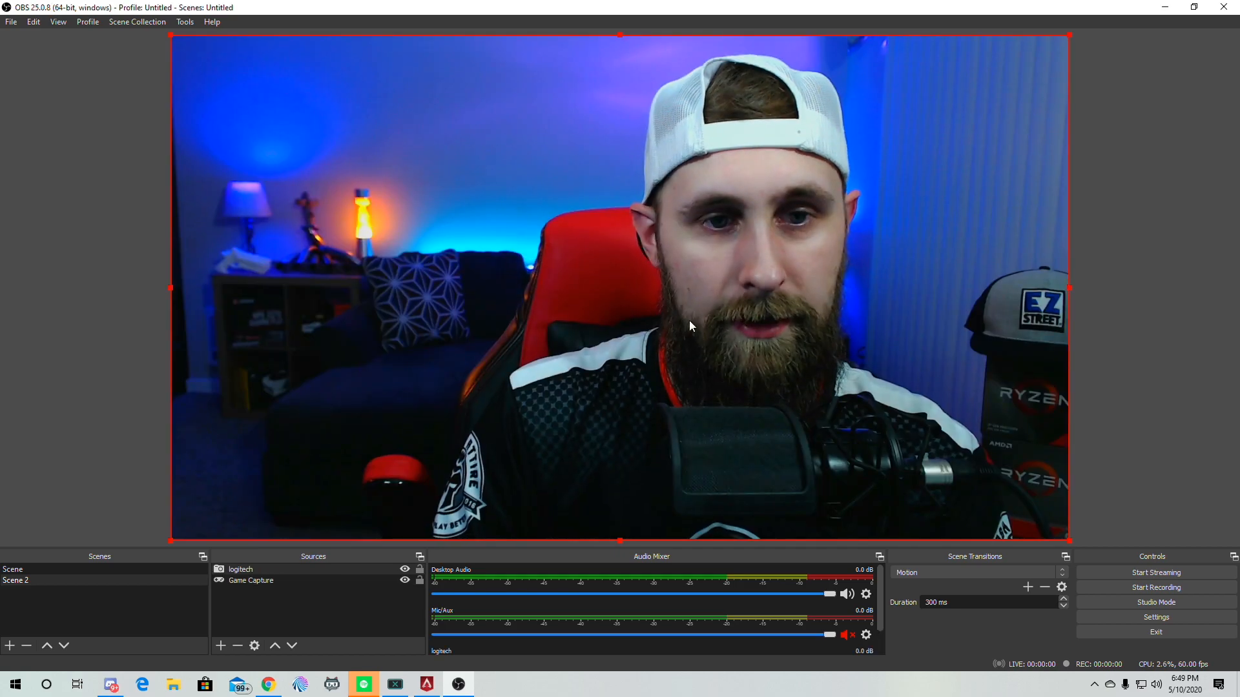
Scale the logitech webcam in Scene 2 down to roughly two thirds of the canvas width and place it centrally over the game
drag(169, 34, 547, 325)
drag(729, 362, 488, 268)
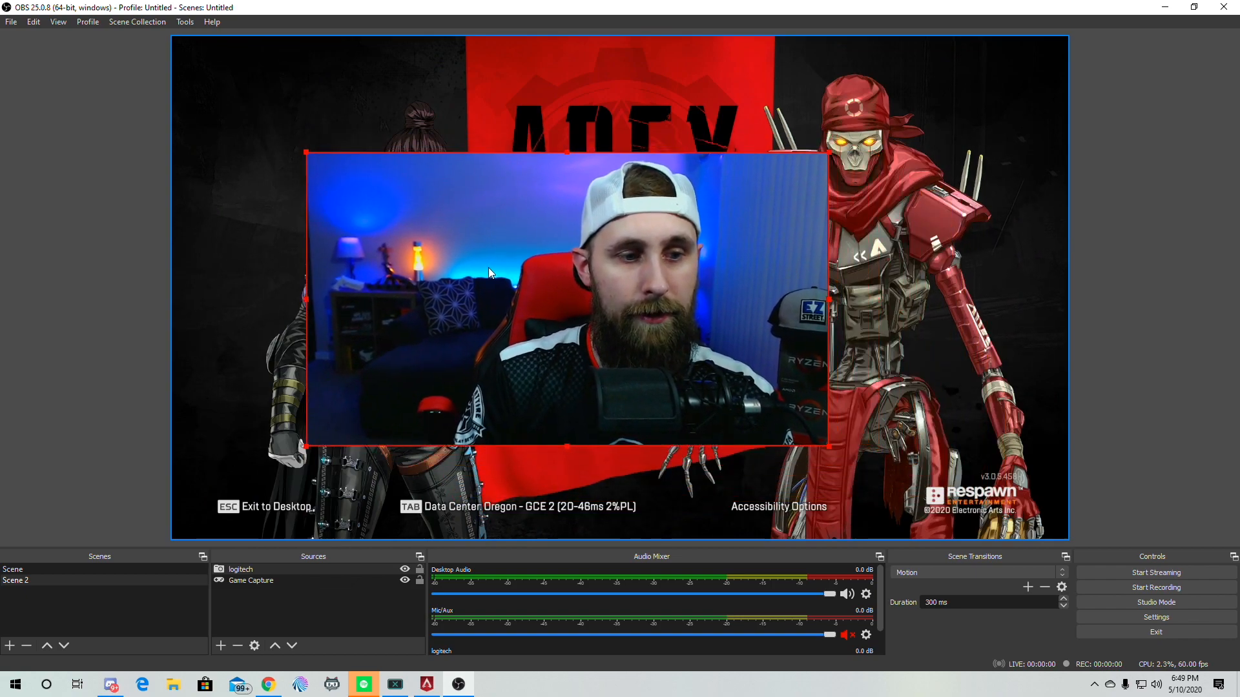
drag(839, 148, 896, 124)
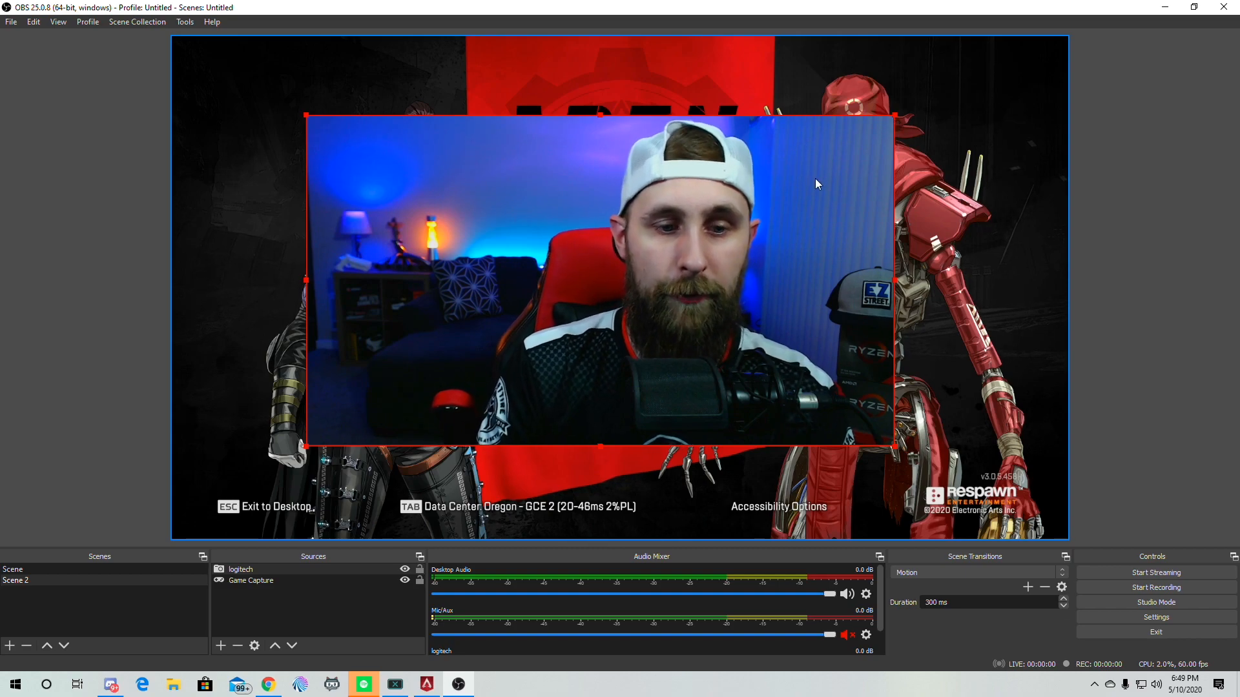
mouse_move(617, 257)
mouse_down()
mouse_move(619, 269)
mouse_move(635, 266)
mouse_up()
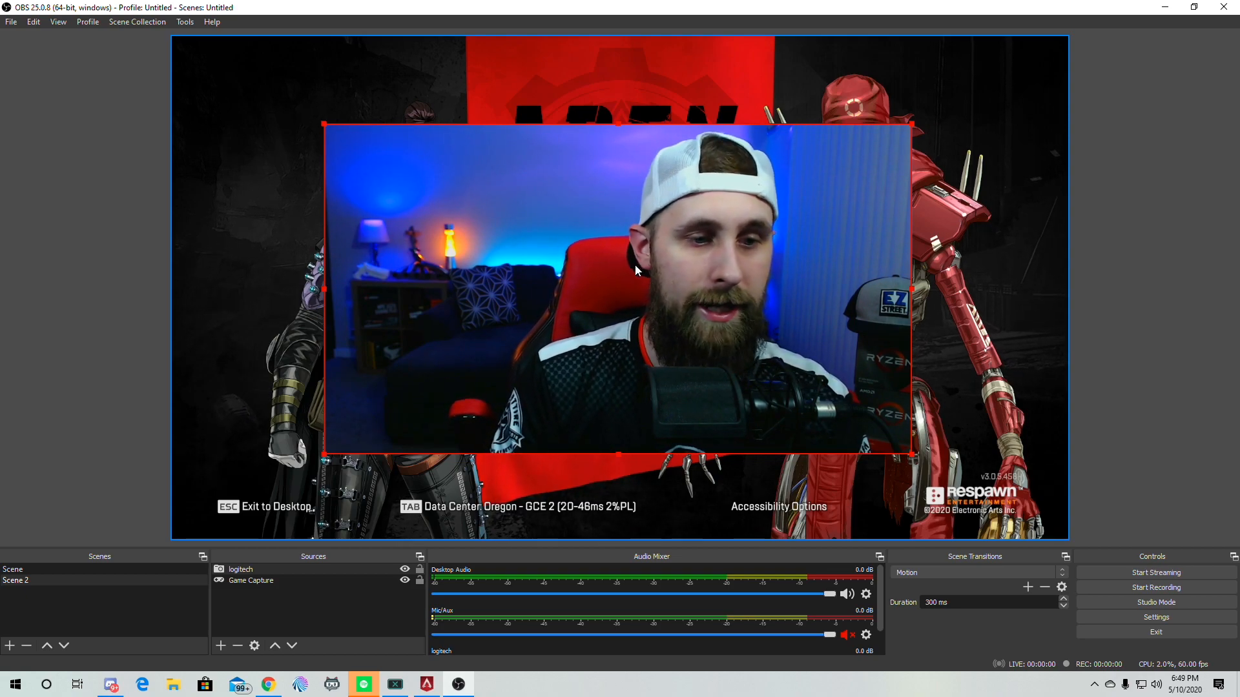
Preview switching between Scene and Scene 2, and set the Motion transition duration to 900 ms
click(36, 567)
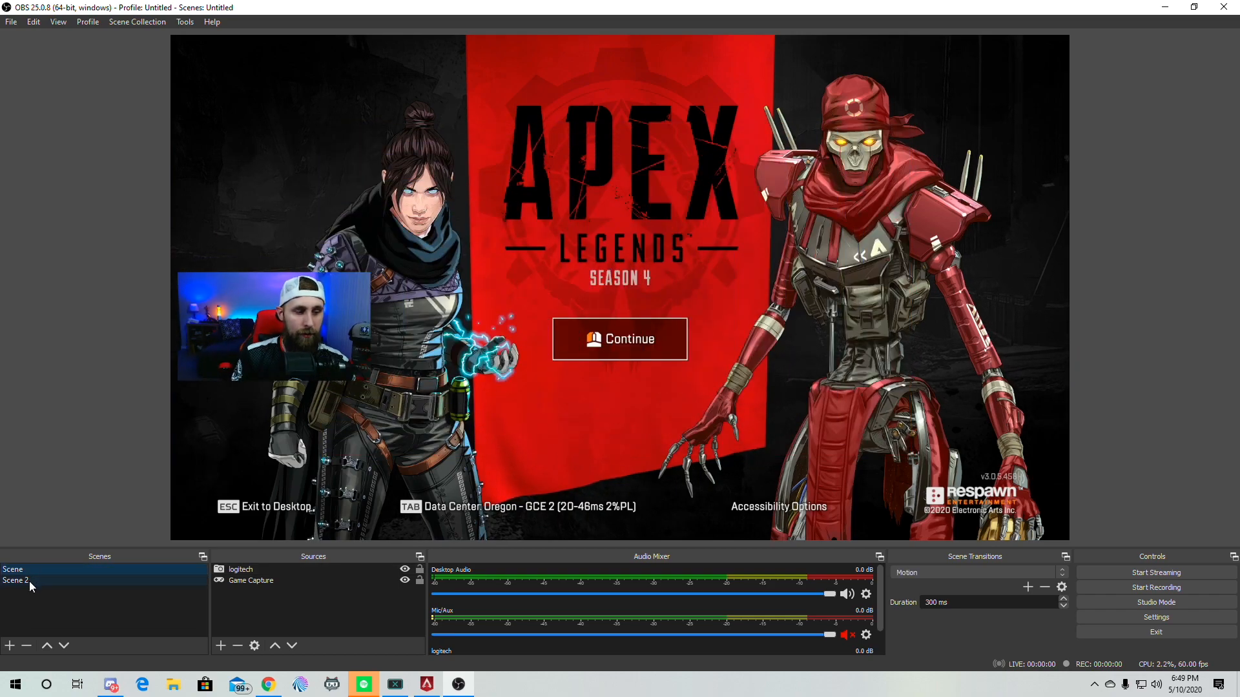
click(29, 581)
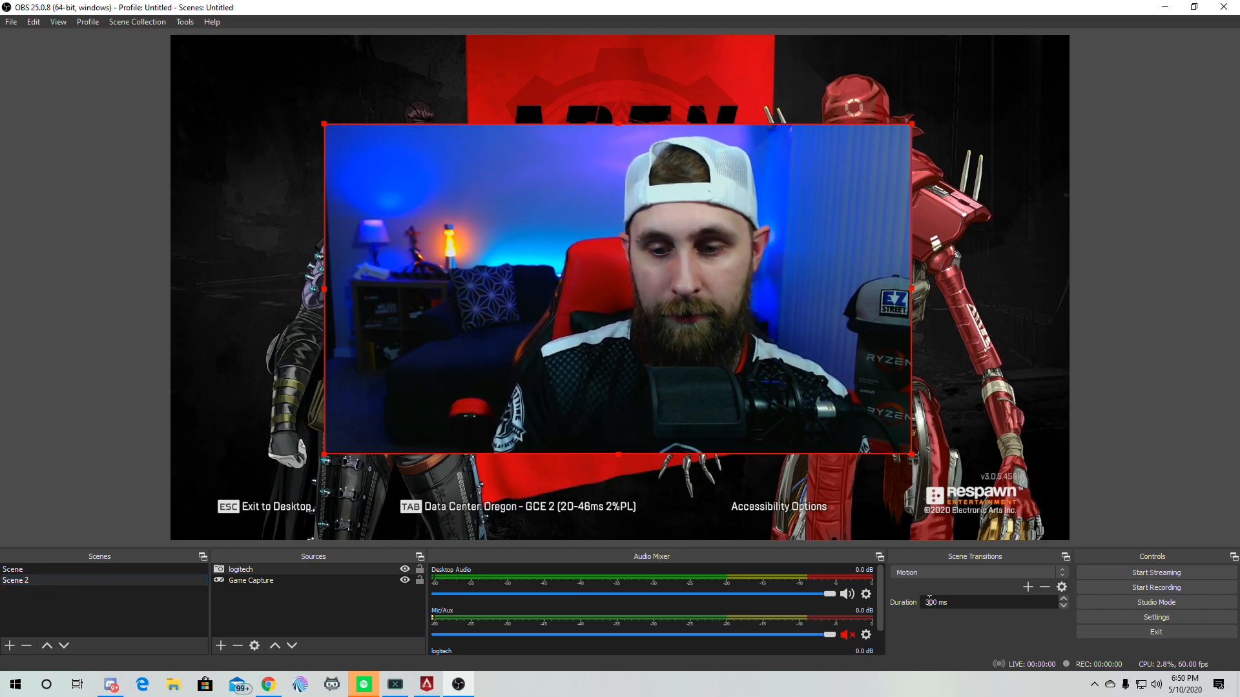
drag(931, 601, 919, 604)
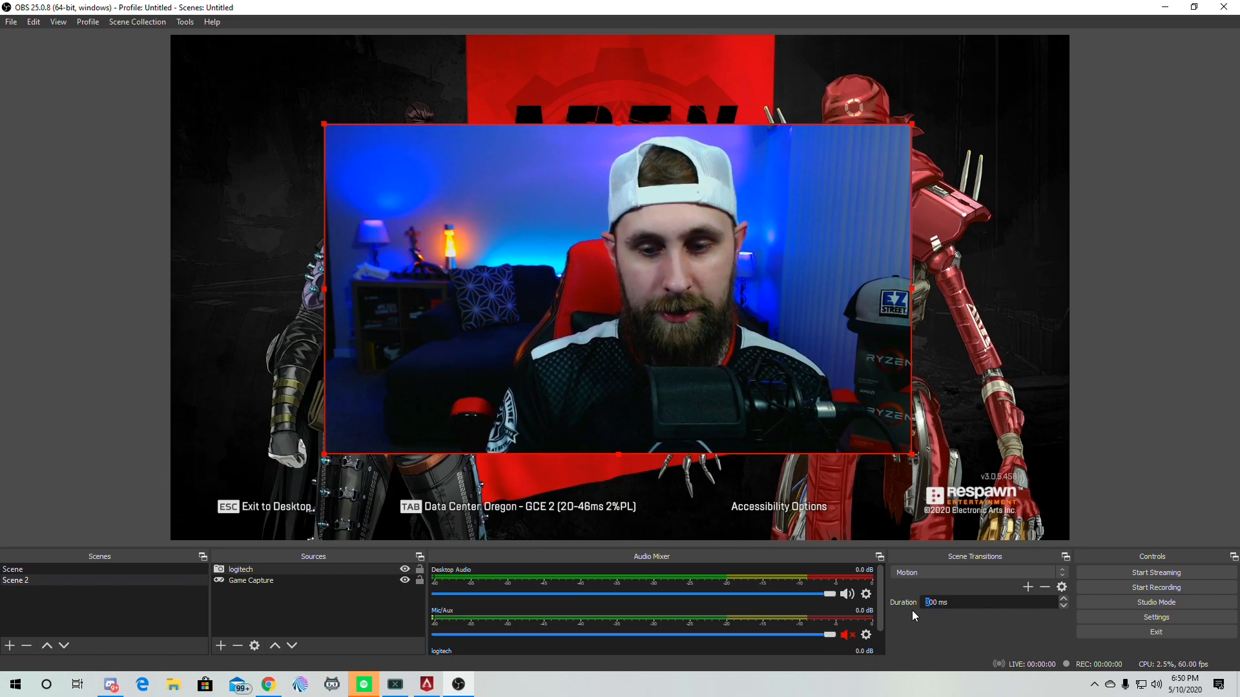
text(9)
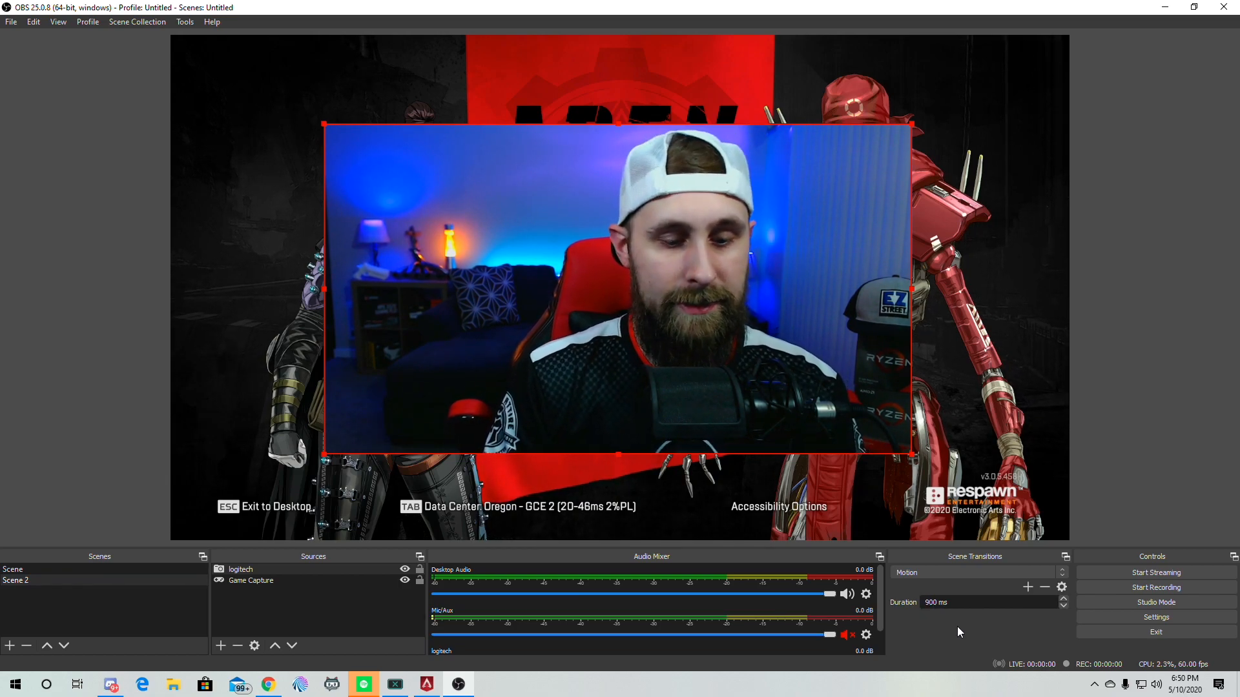
Switch repeatedly between Scene and Scene 2 to examine the Motion transition with its new duration
click(56, 567)
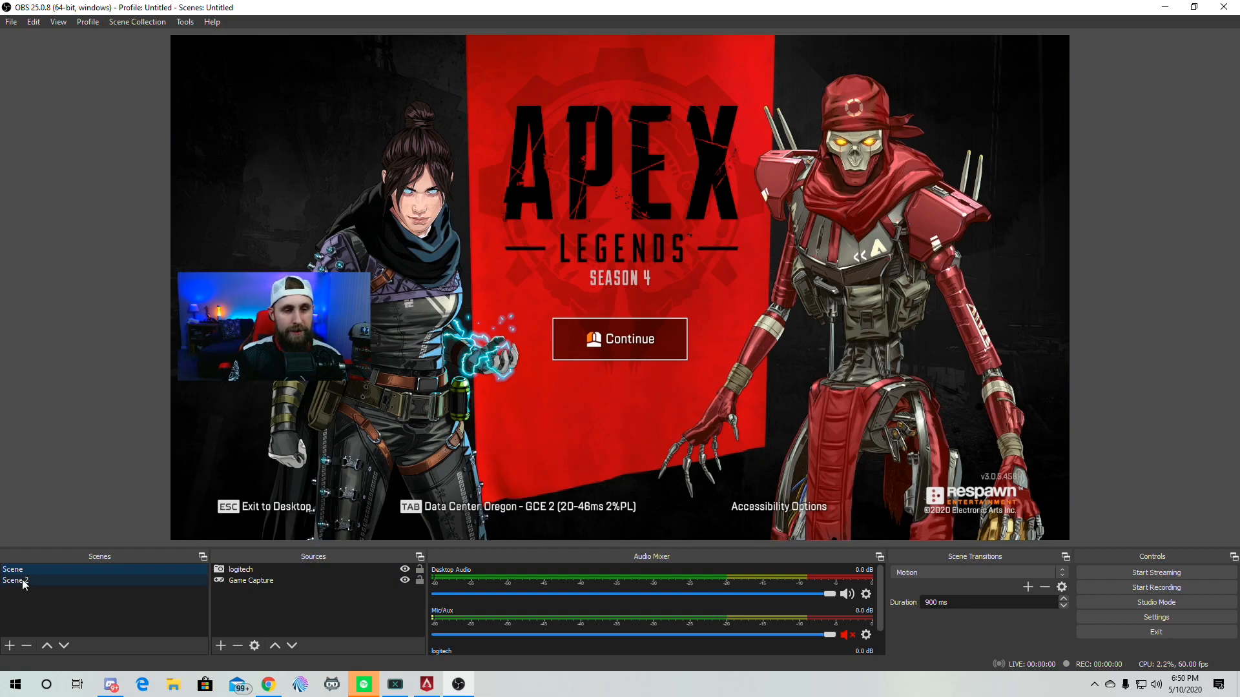
click(22, 582)
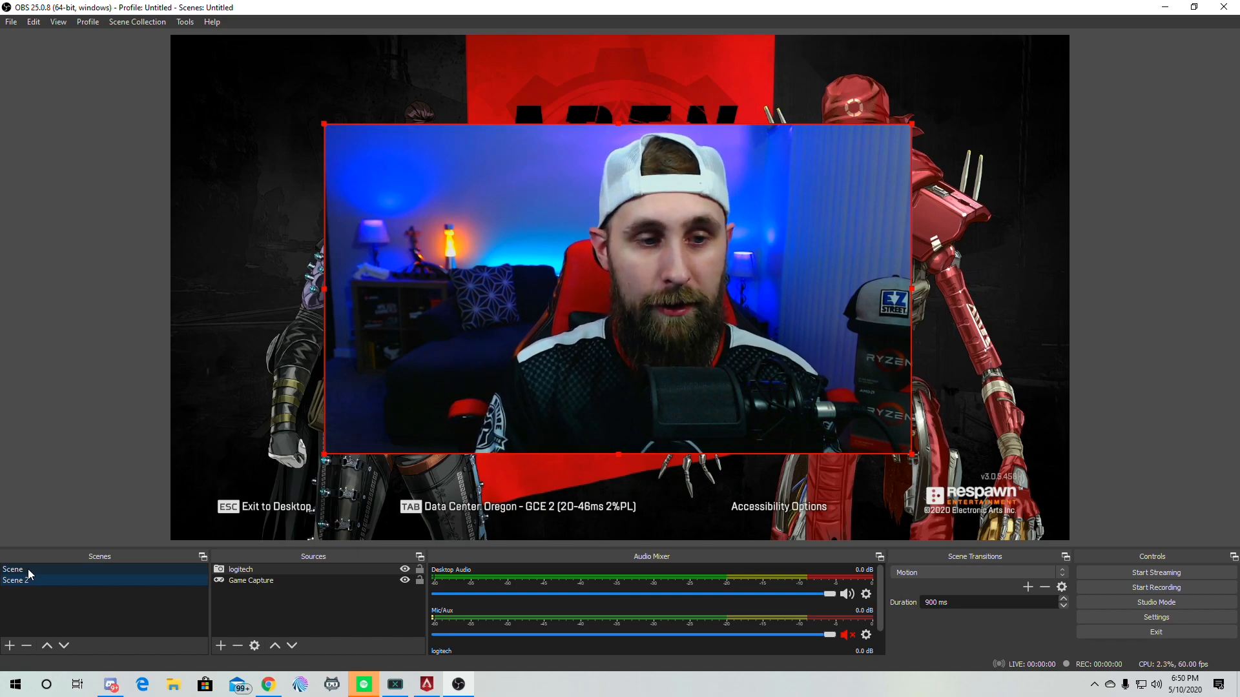
click(28, 570)
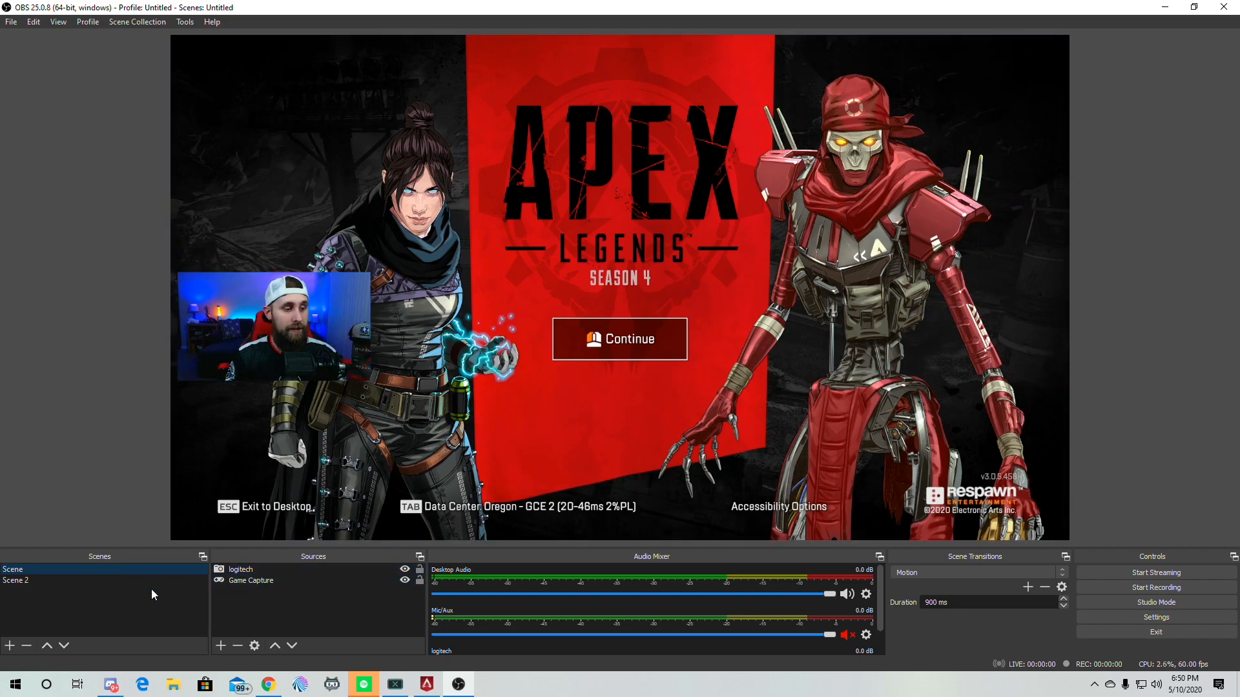
click(29, 579)
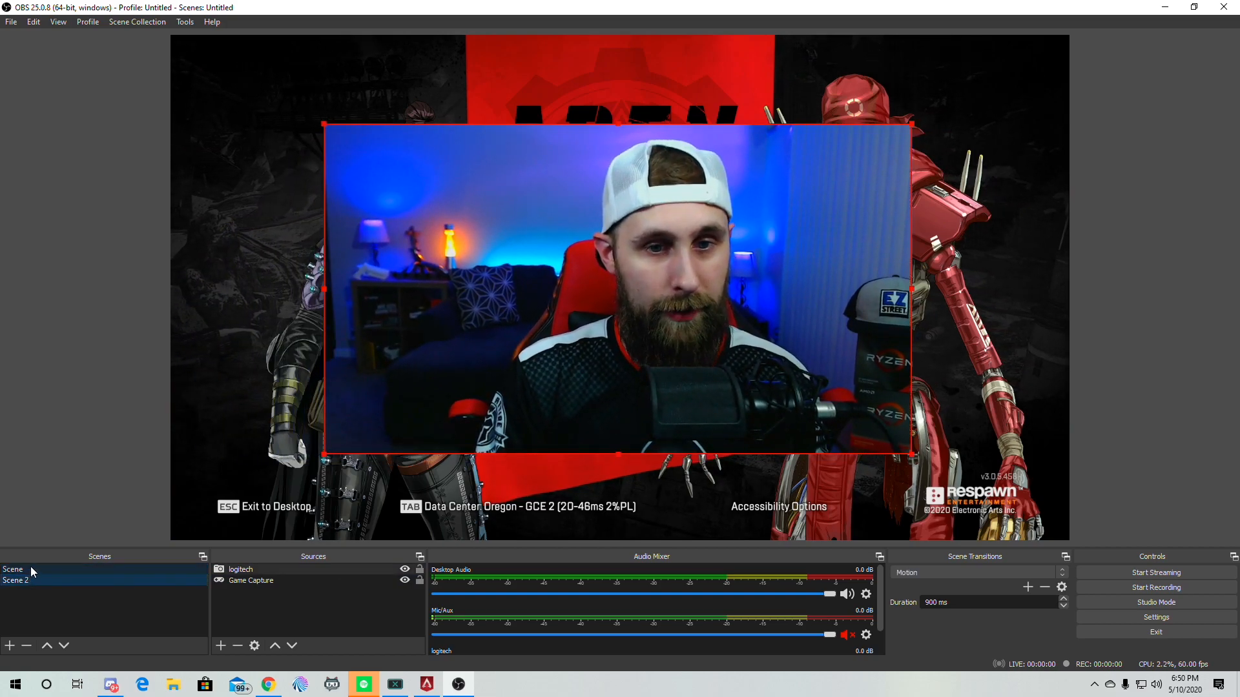
click(29, 567)
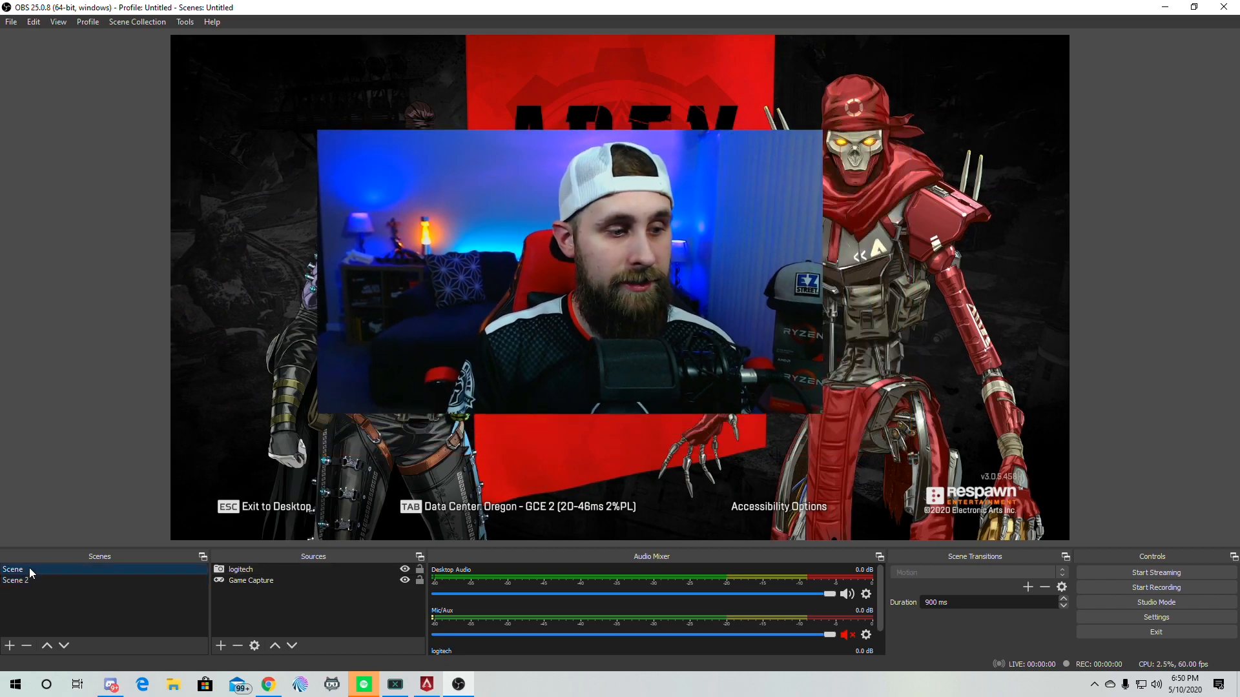
In Scene 2, shrink the Game Capture to about a third of the canvas width and arrange it to the right of the webcam
click(31, 579)
click(232, 115)
drag(173, 39, 704, 420)
drag(881, 492, 904, 350)
drag(590, 315, 434, 310)
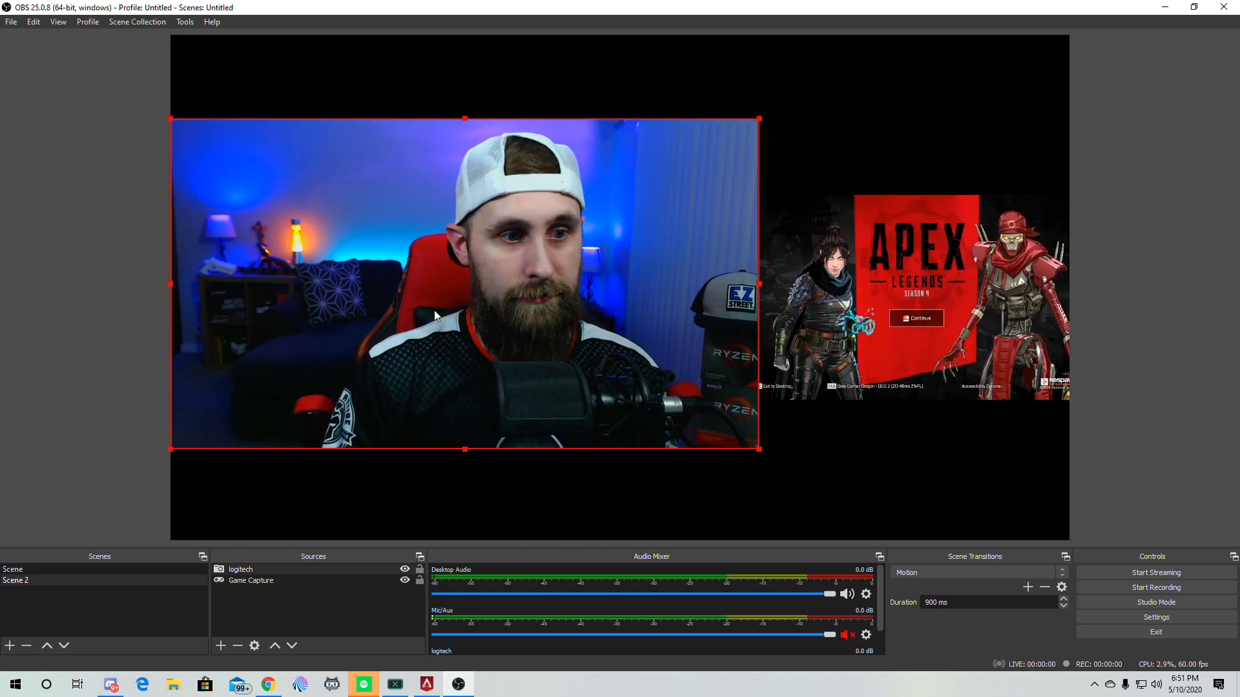
drag(843, 322, 810, 323)
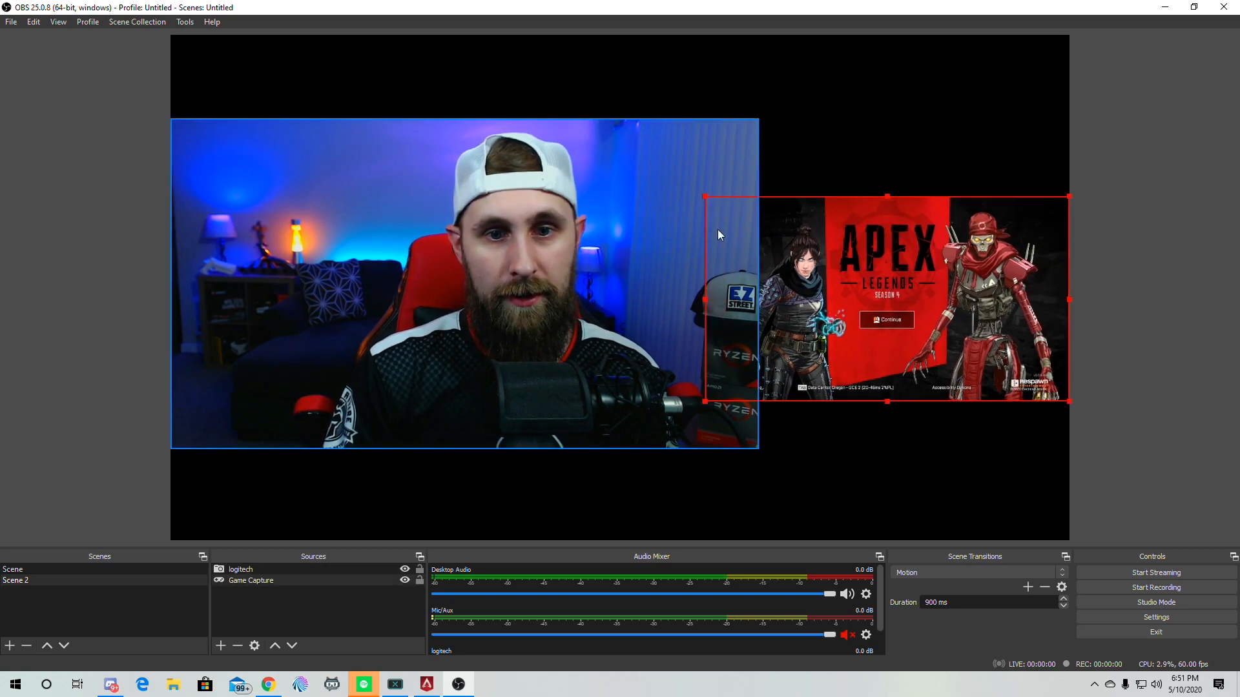
drag(704, 196, 781, 234)
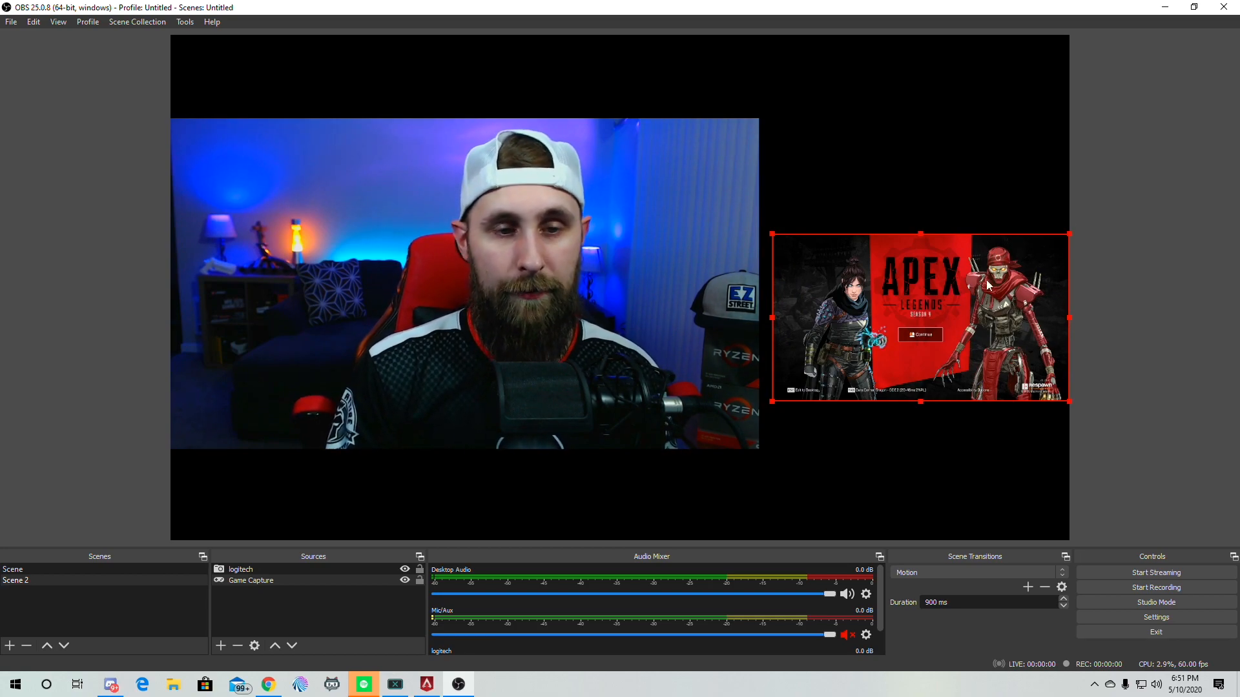
click(1118, 238)
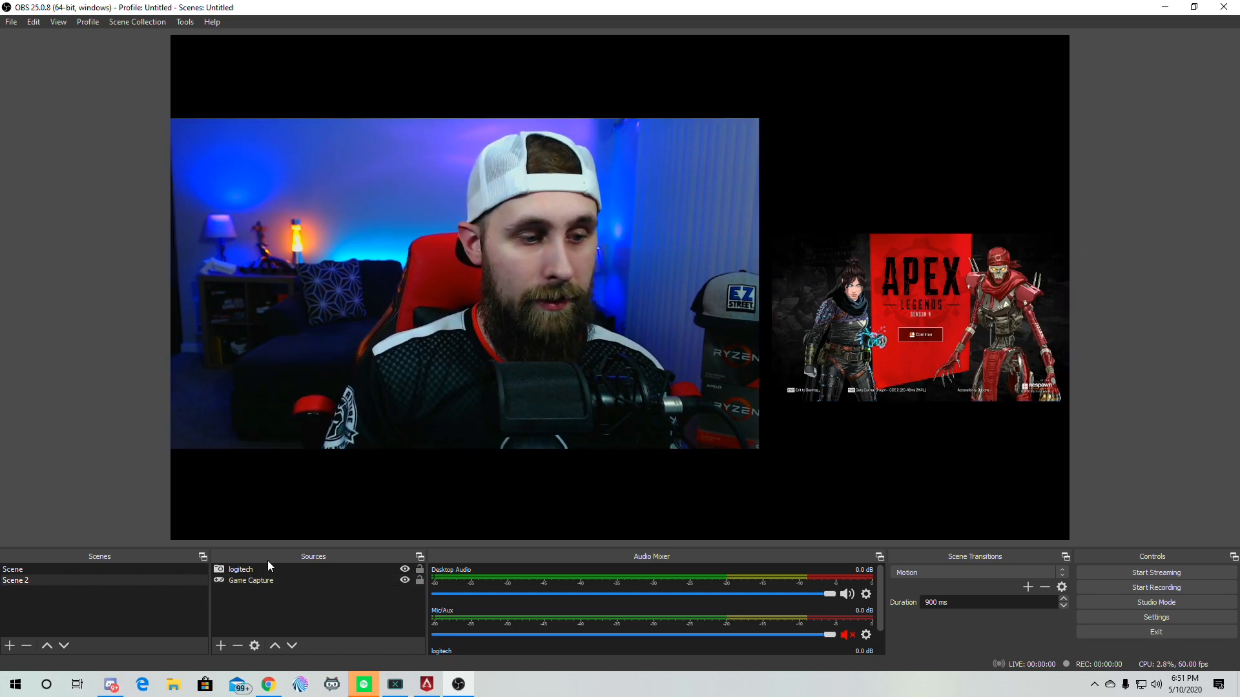
Move the logitech source below Game Capture in Scene 2 and preview the transition between the two scenes
drag(247, 566, 246, 583)
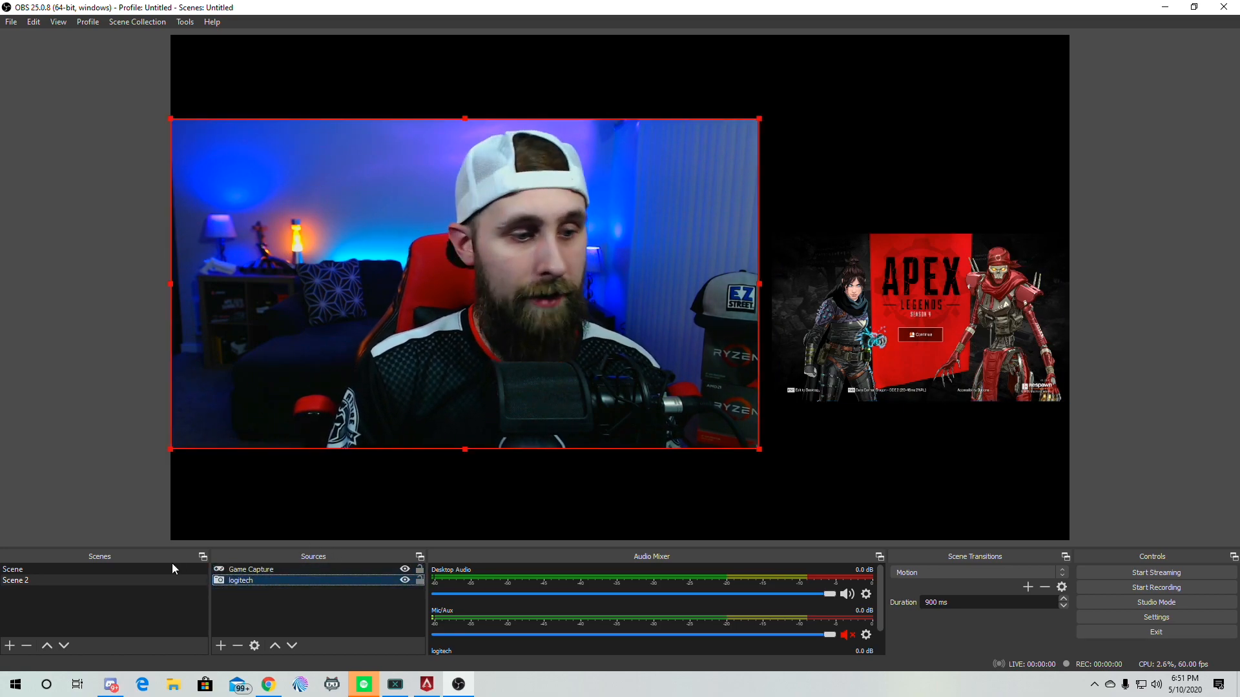
click(35, 569)
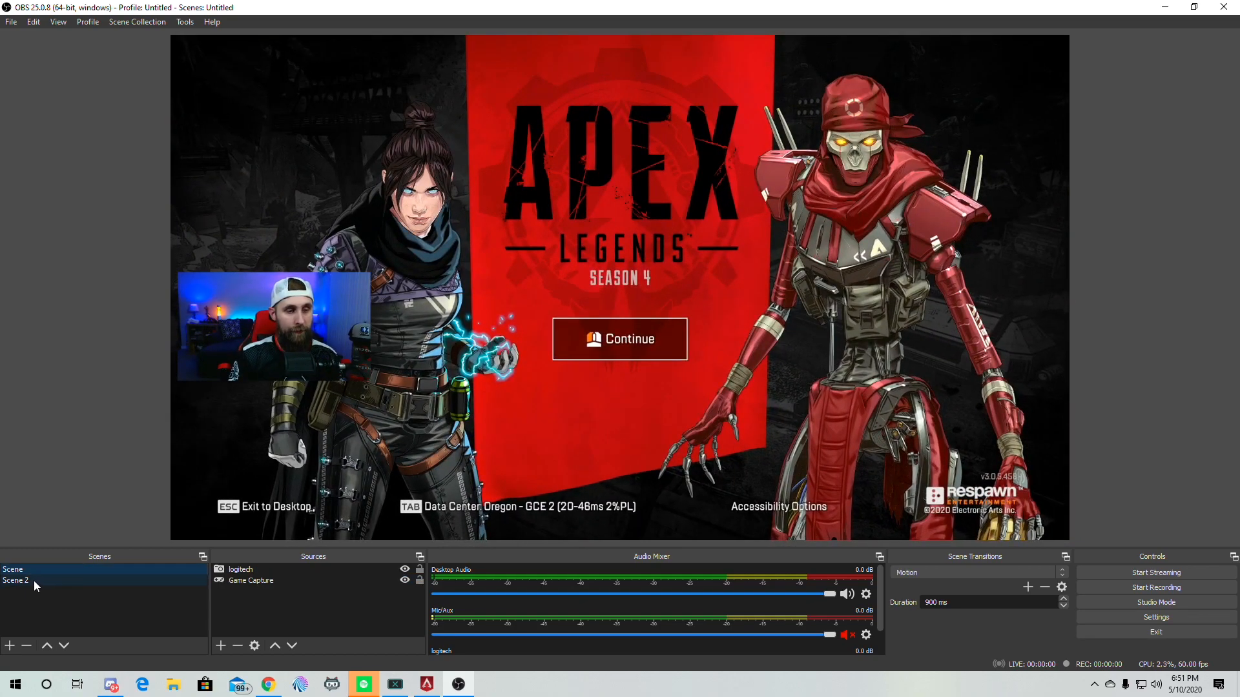
click(34, 580)
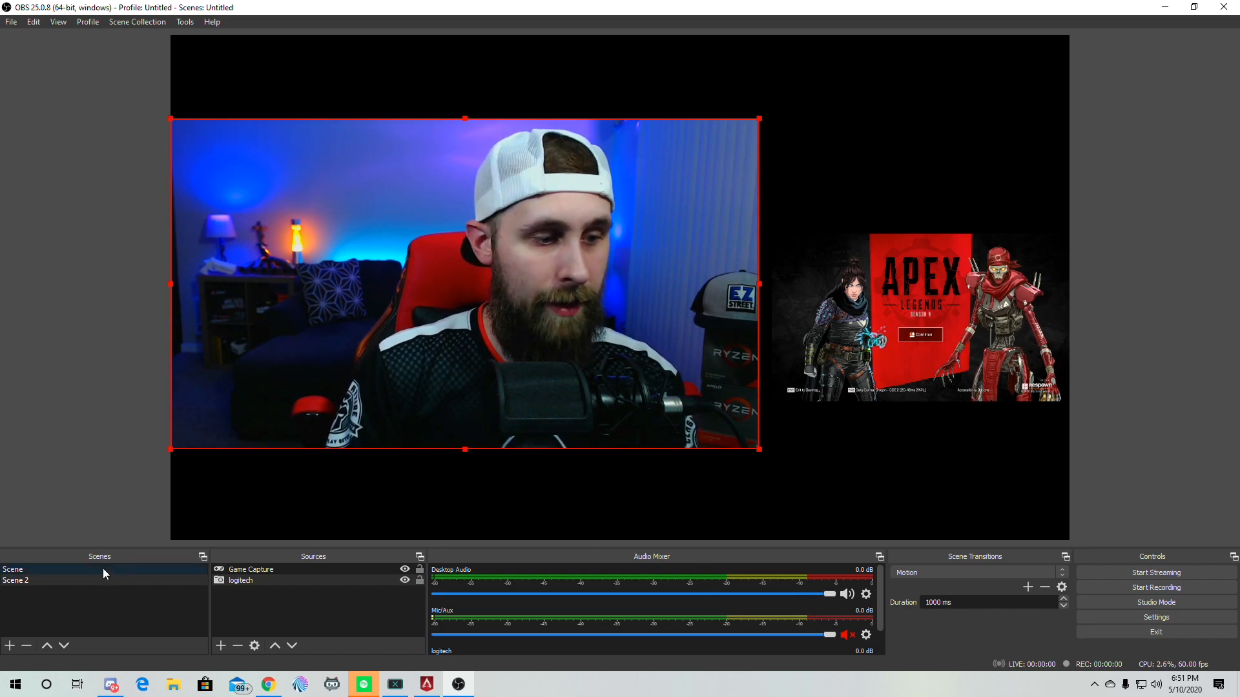
click(86, 579)
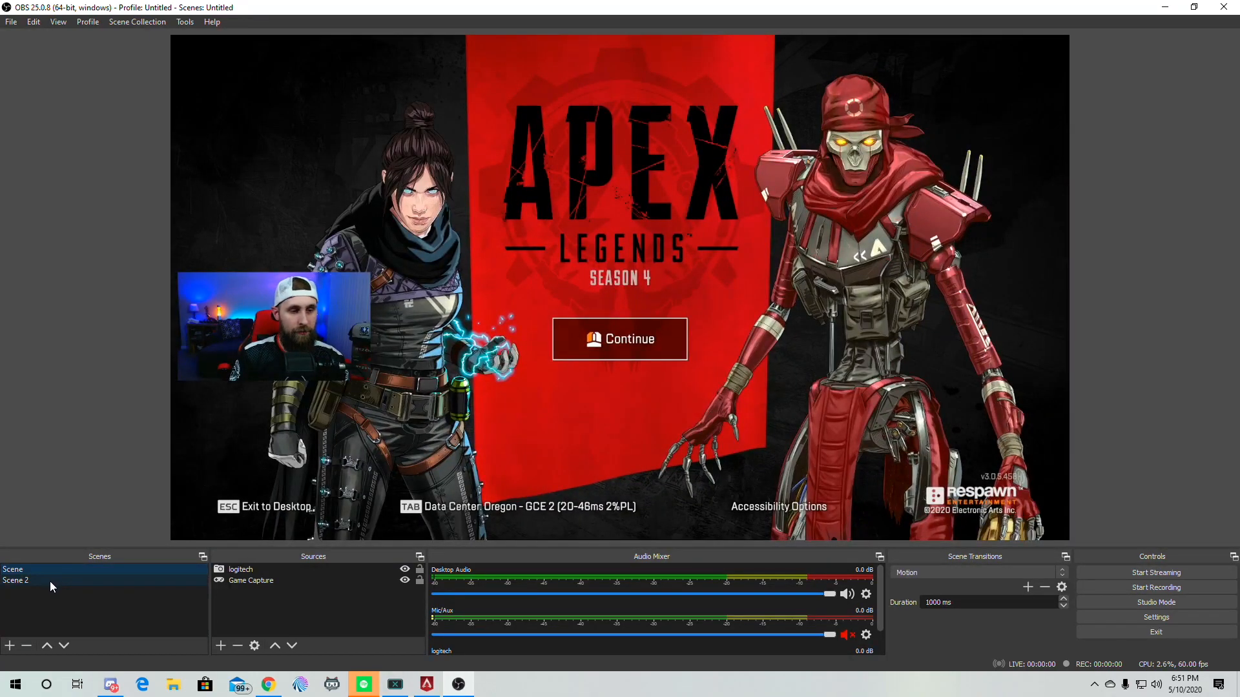
click(51, 583)
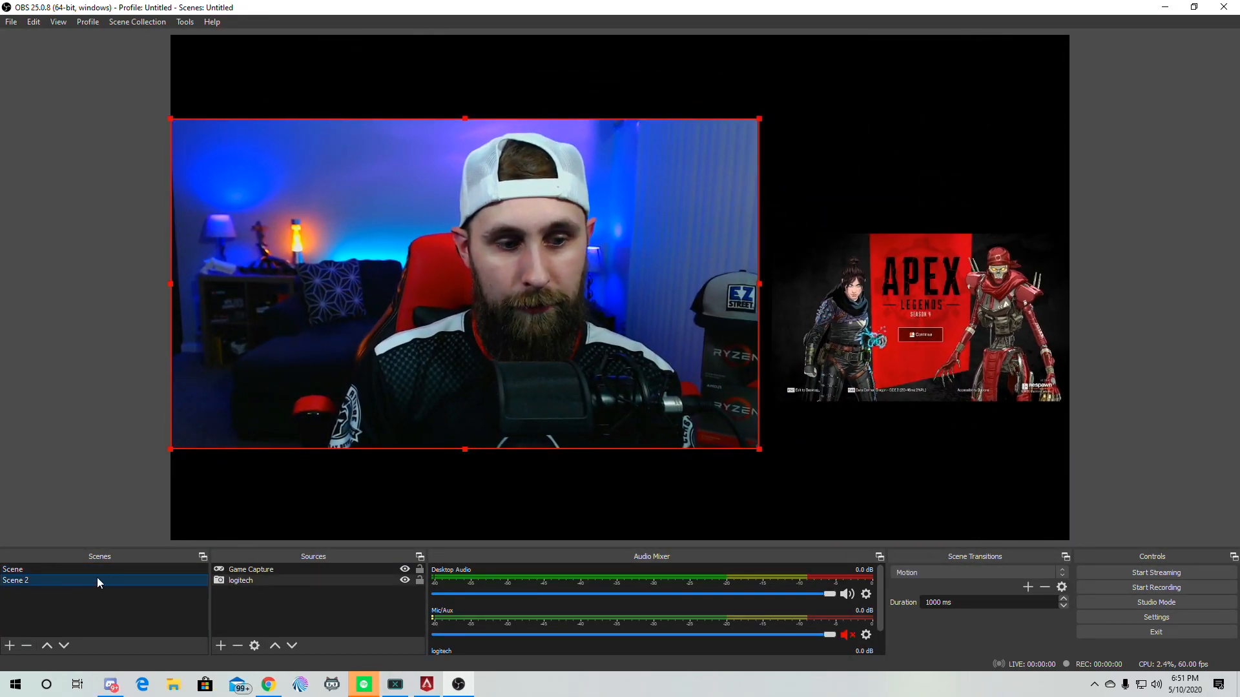
Move the logitech source back above Game Capture in Scene 2 and preview the transition between the scenes again
drag(253, 580, 251, 567)
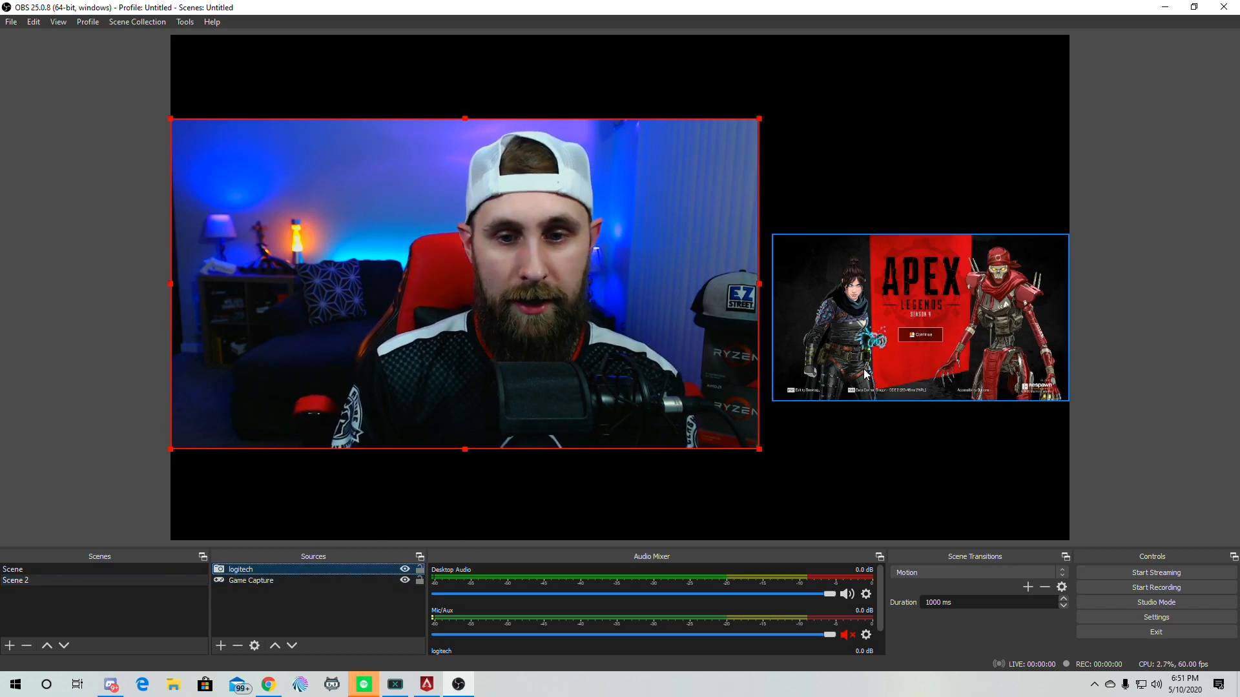
click(61, 569)
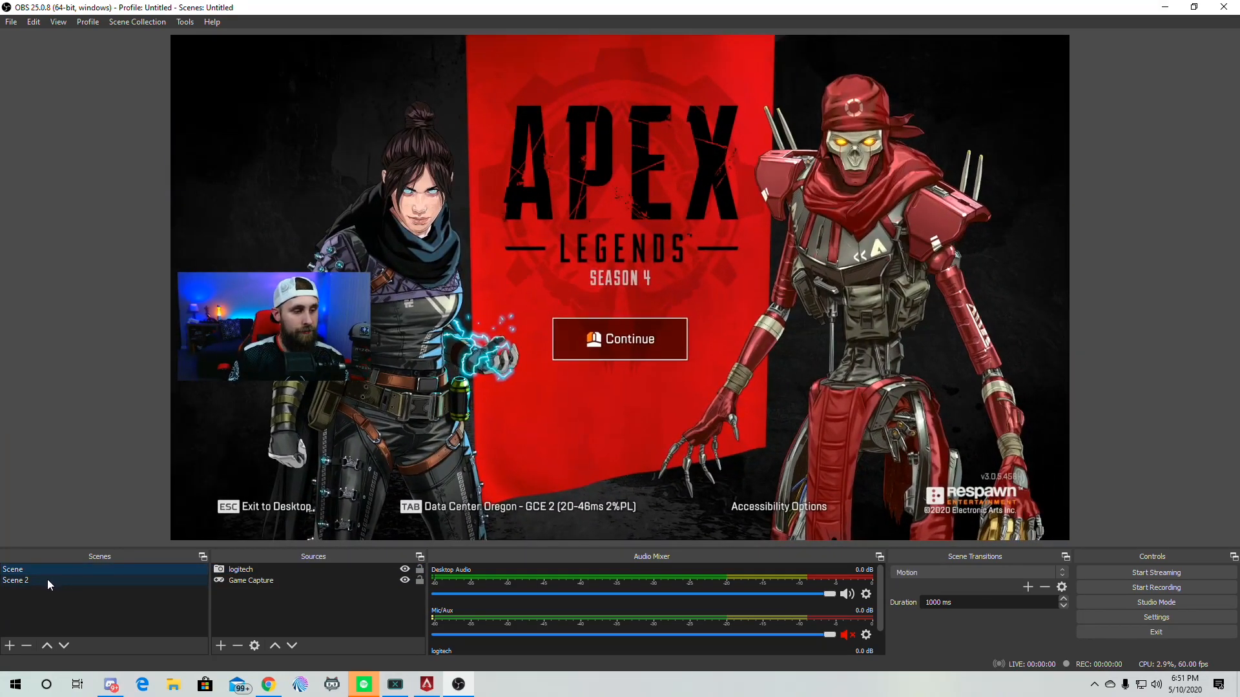
click(47, 579)
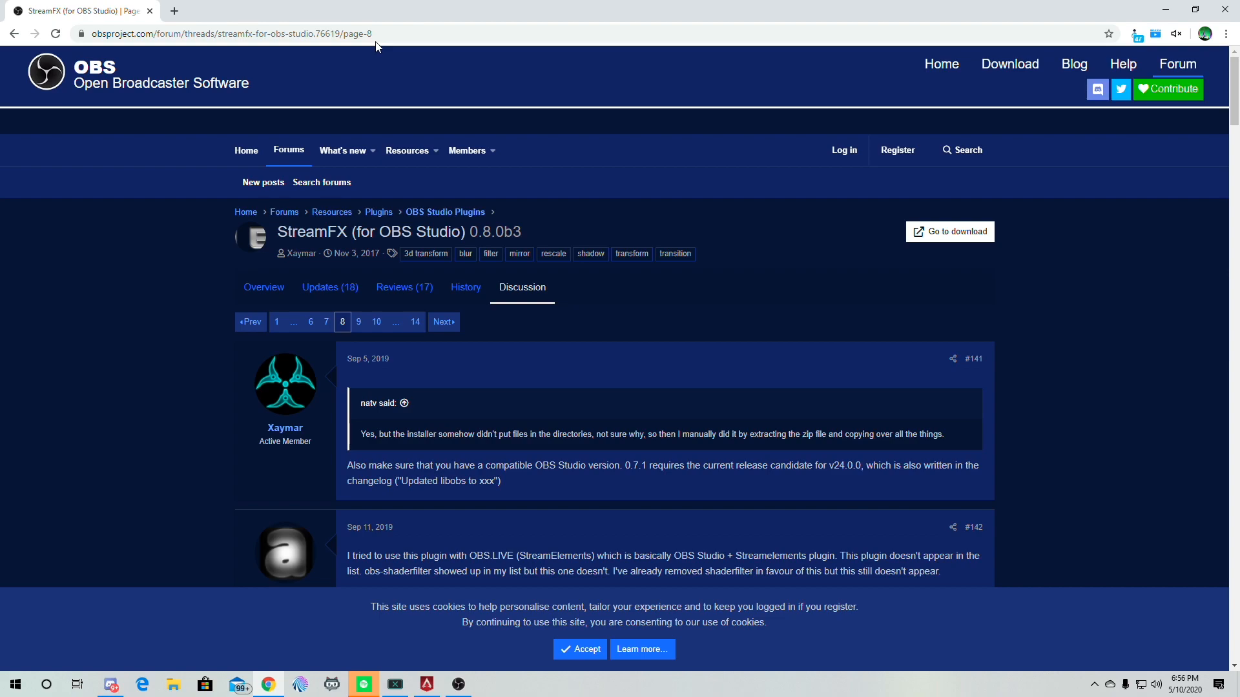
Download streamfx-windows2019-0.8.0.0b3-c0ee969e.zip from the GitHub release page linked in the StreamFX forum thread
click(949, 234)
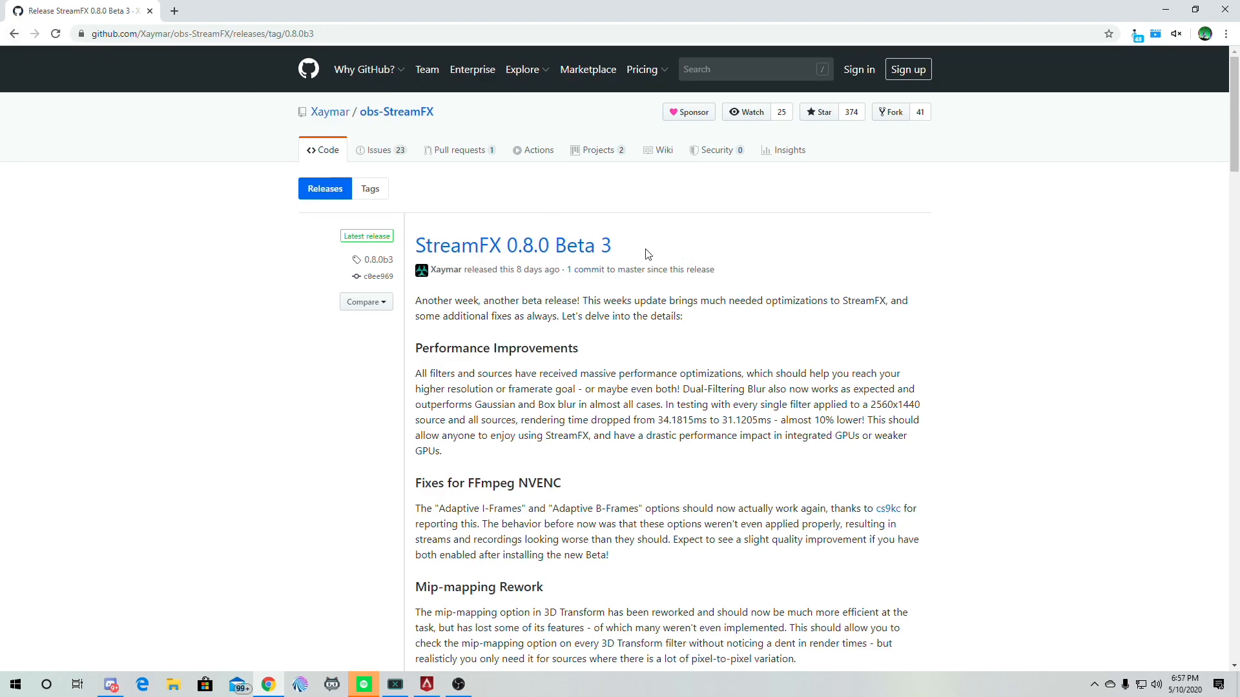
scroll(712, 279, down, 20)
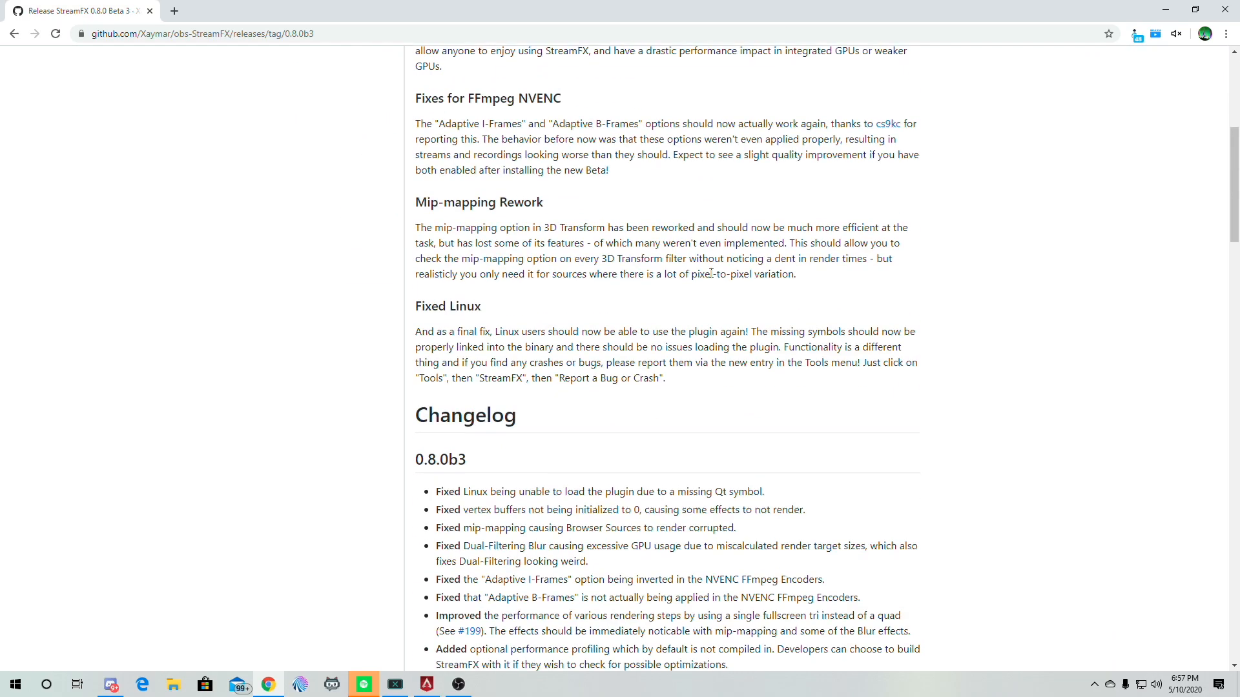
scroll(713, 280, down, 20)
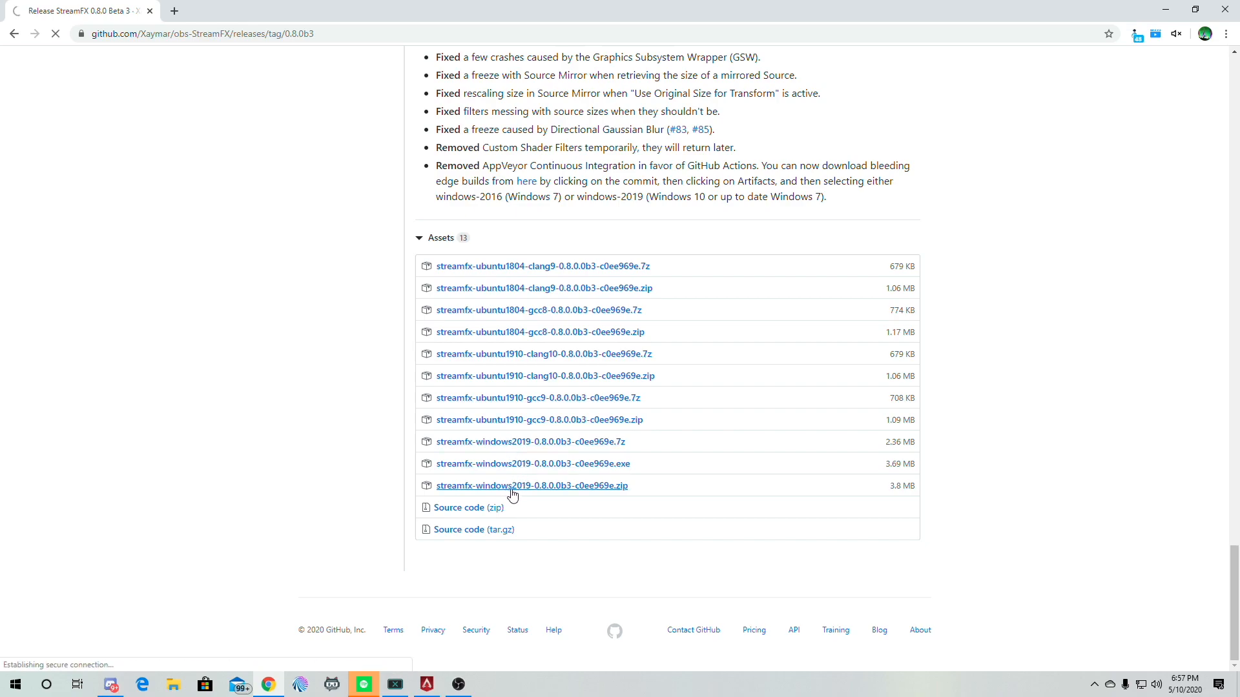
click(512, 487)
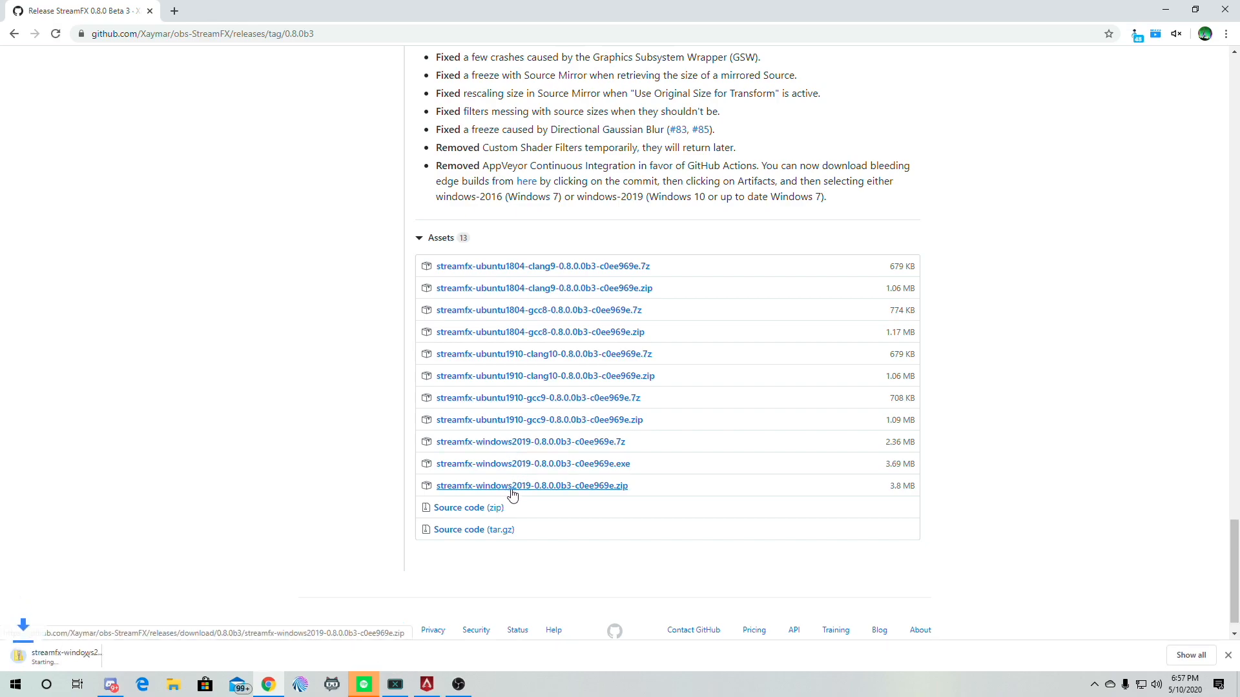
Extract streamfx-windows2019-0.8.0.0b3-c0ee969e.zip from Downloads into C:\Program Files\obs-studio, granting administrator permission for the copy
click(114, 660)
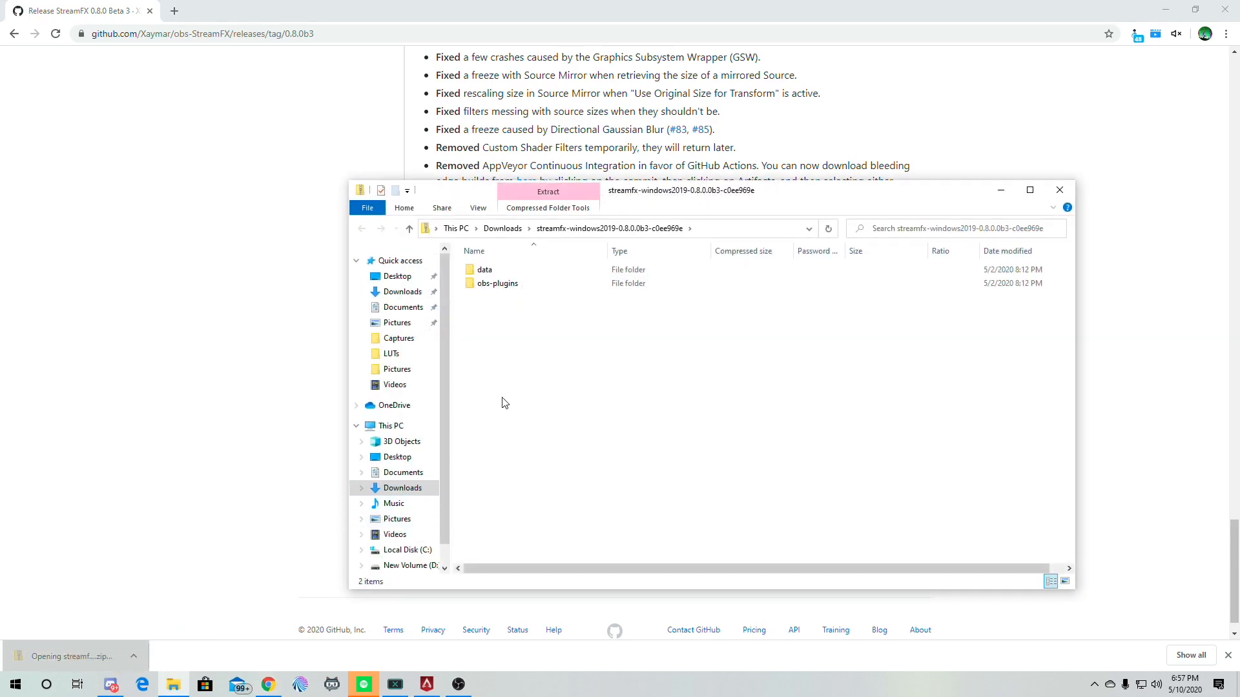
click(406, 296)
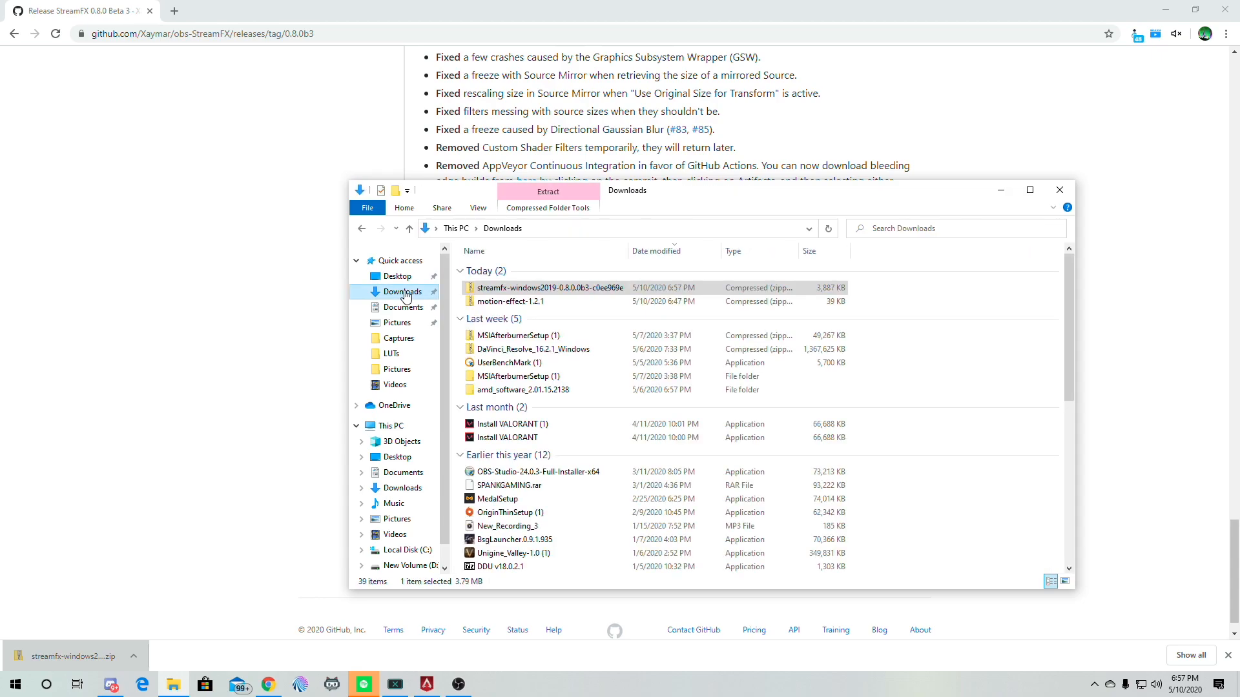
right_click(532, 291)
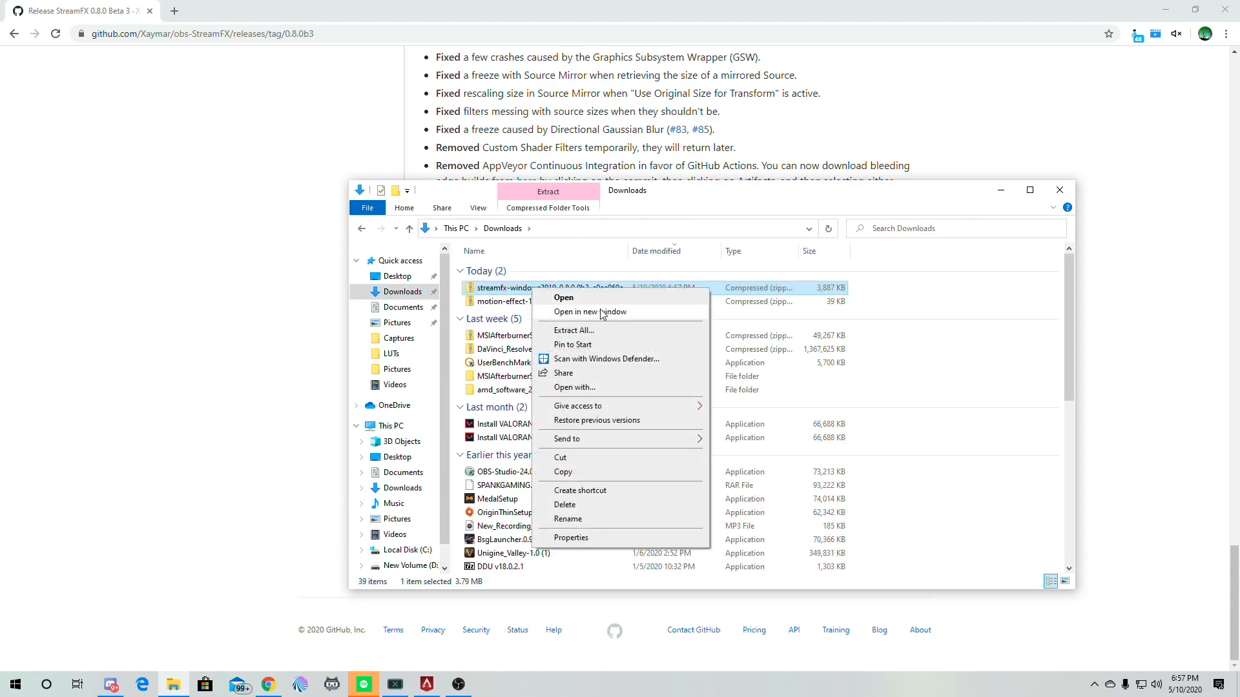
click(581, 328)
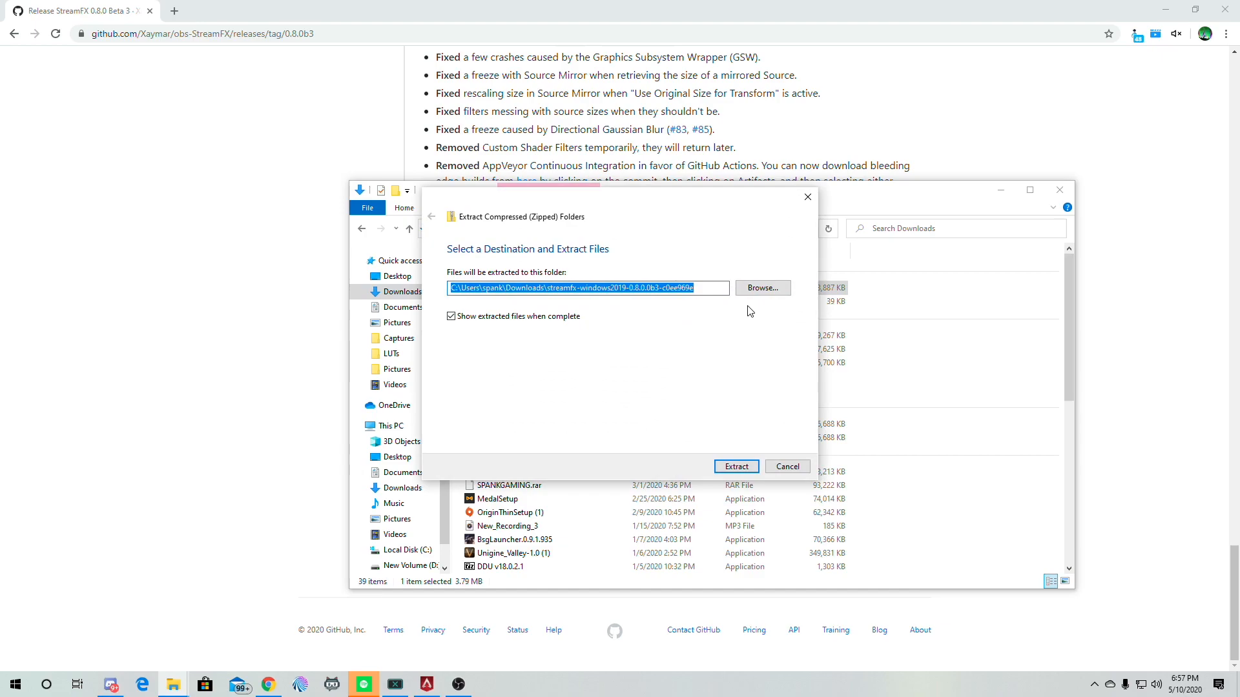
click(763, 288)
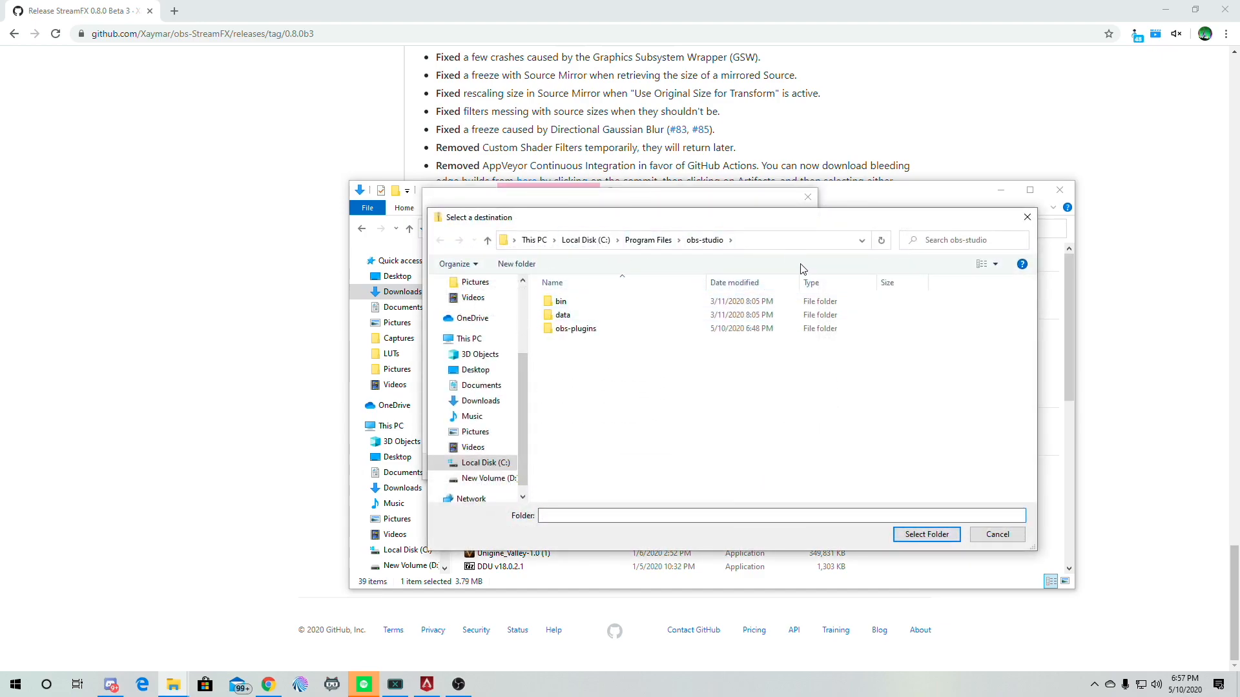
click(925, 535)
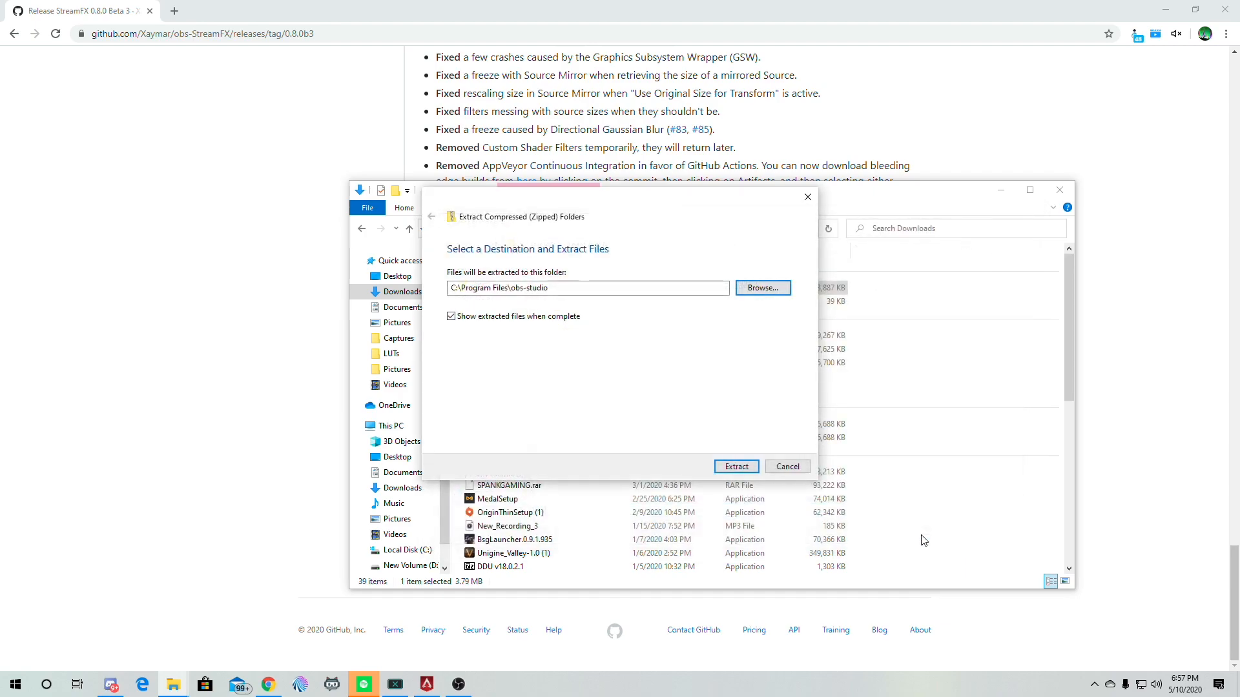
click(733, 467)
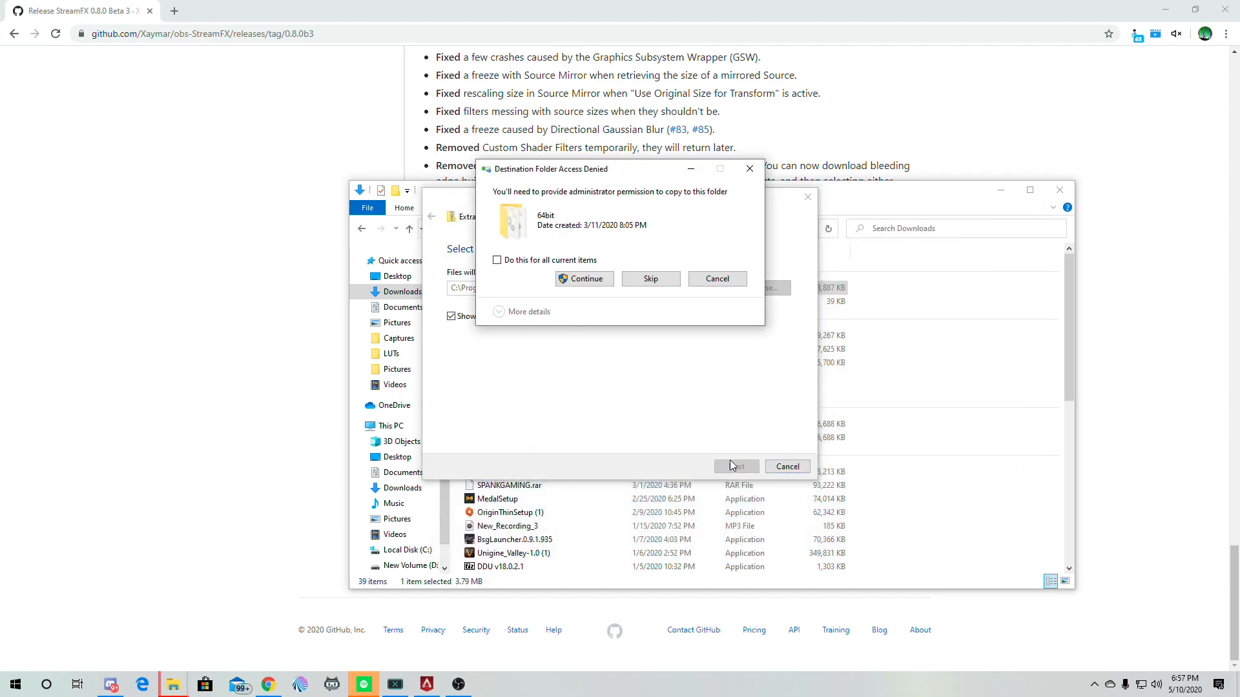
click(590, 280)
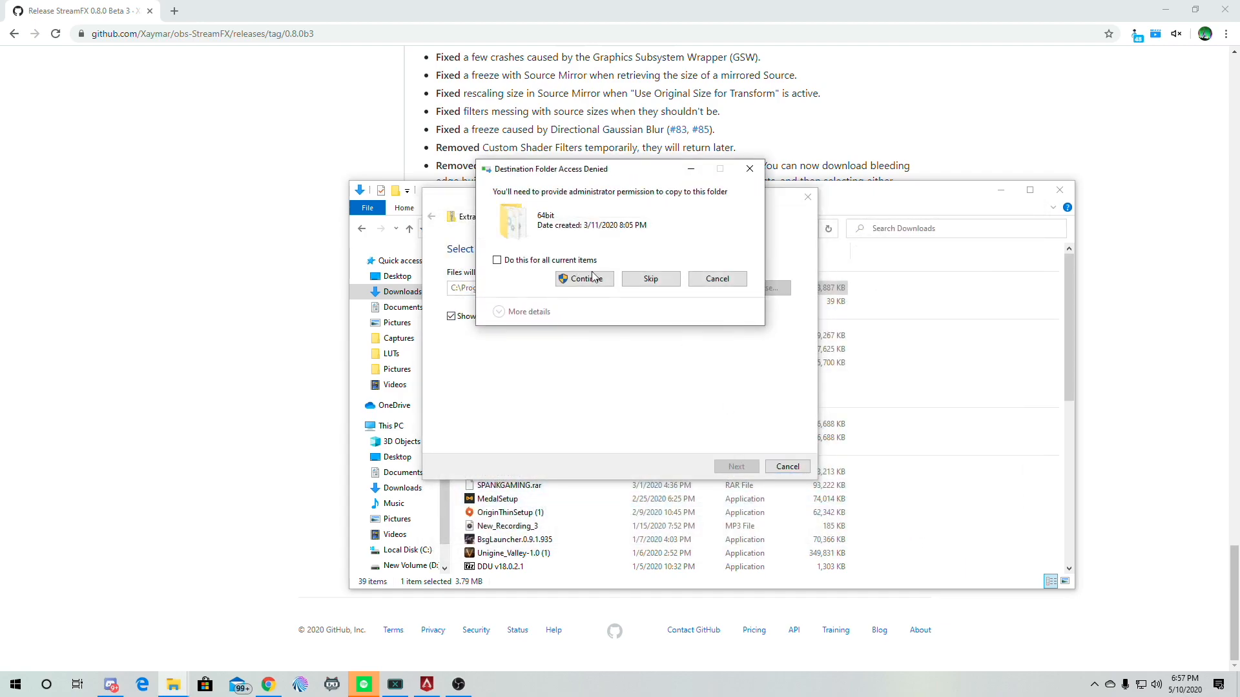
click(590, 280)
click(589, 280)
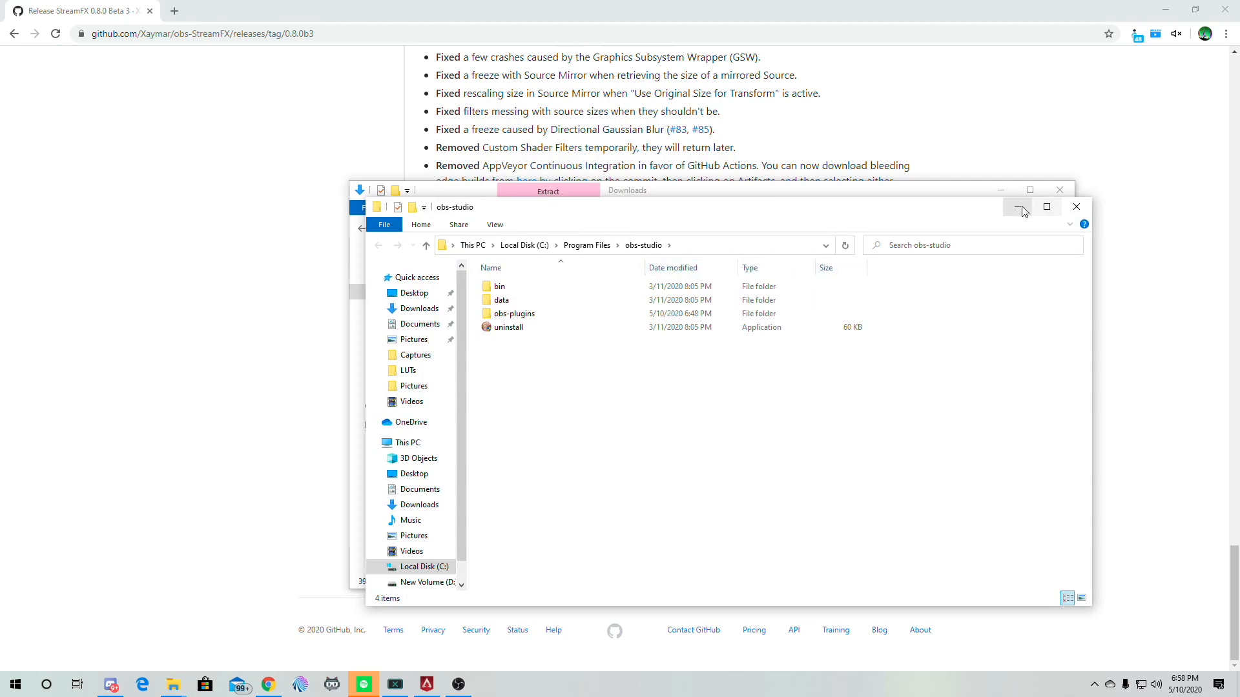
Close the File Explorer windows, minimize the browser, and restart OBS Studio to load the new plugin
click(1076, 206)
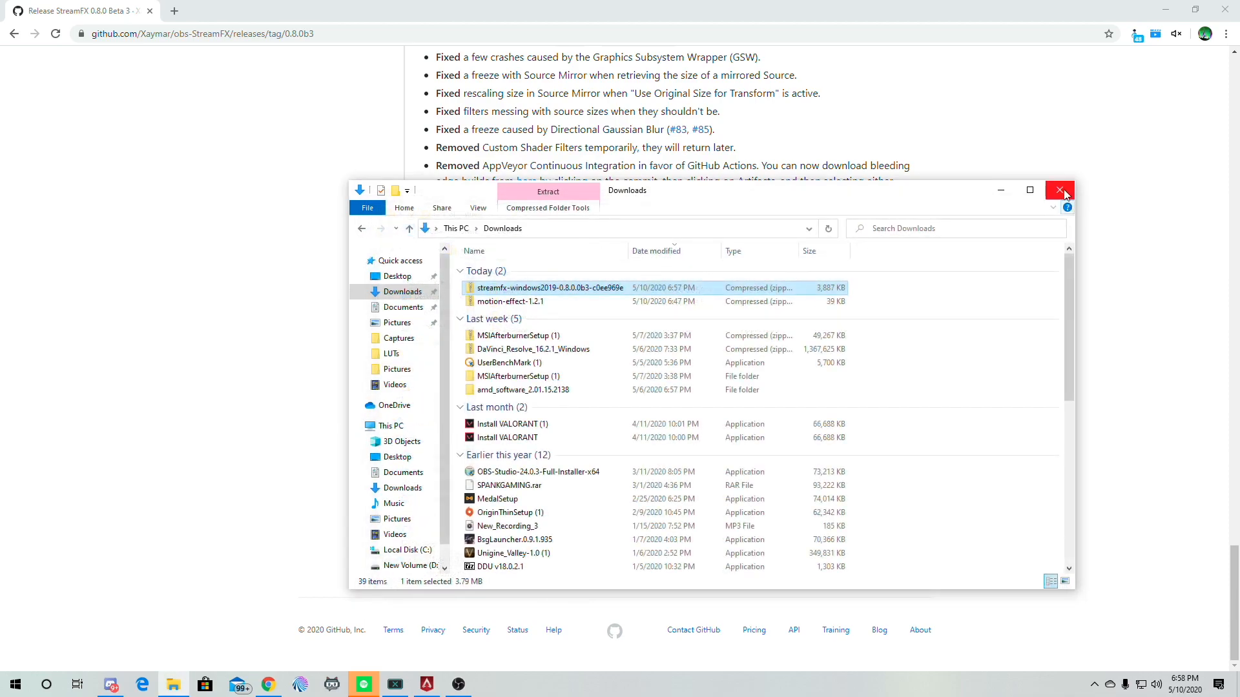
click(1060, 190)
click(1166, 11)
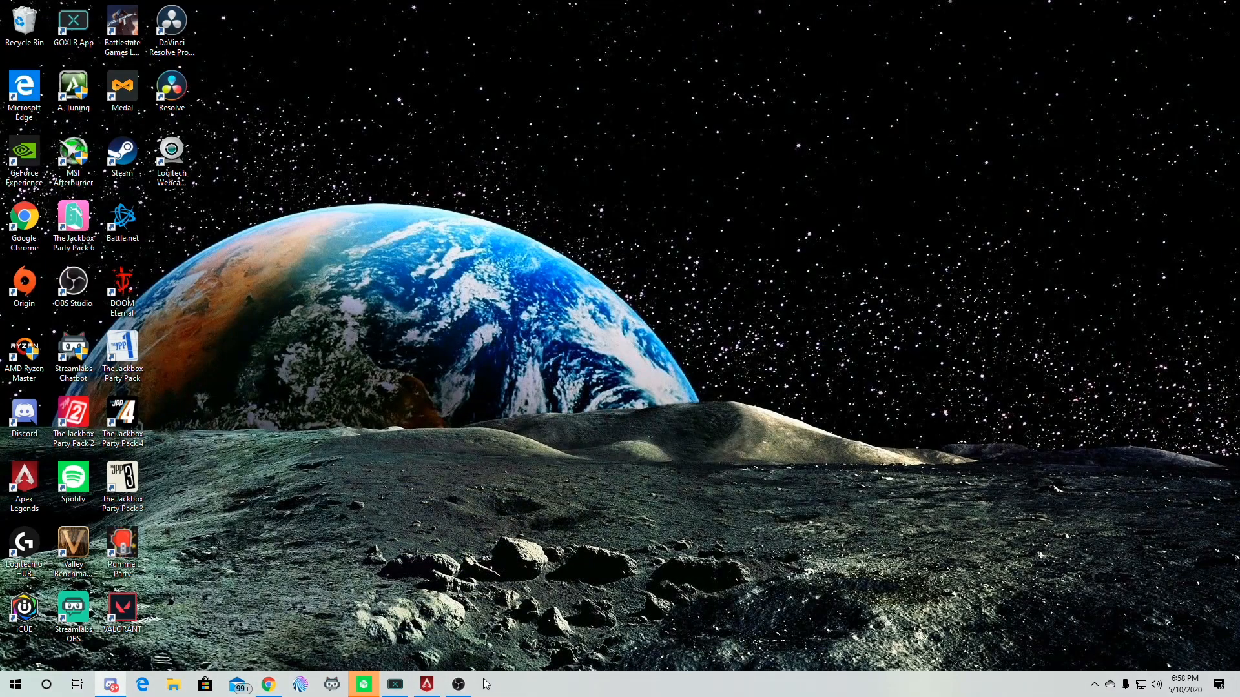
click(460, 683)
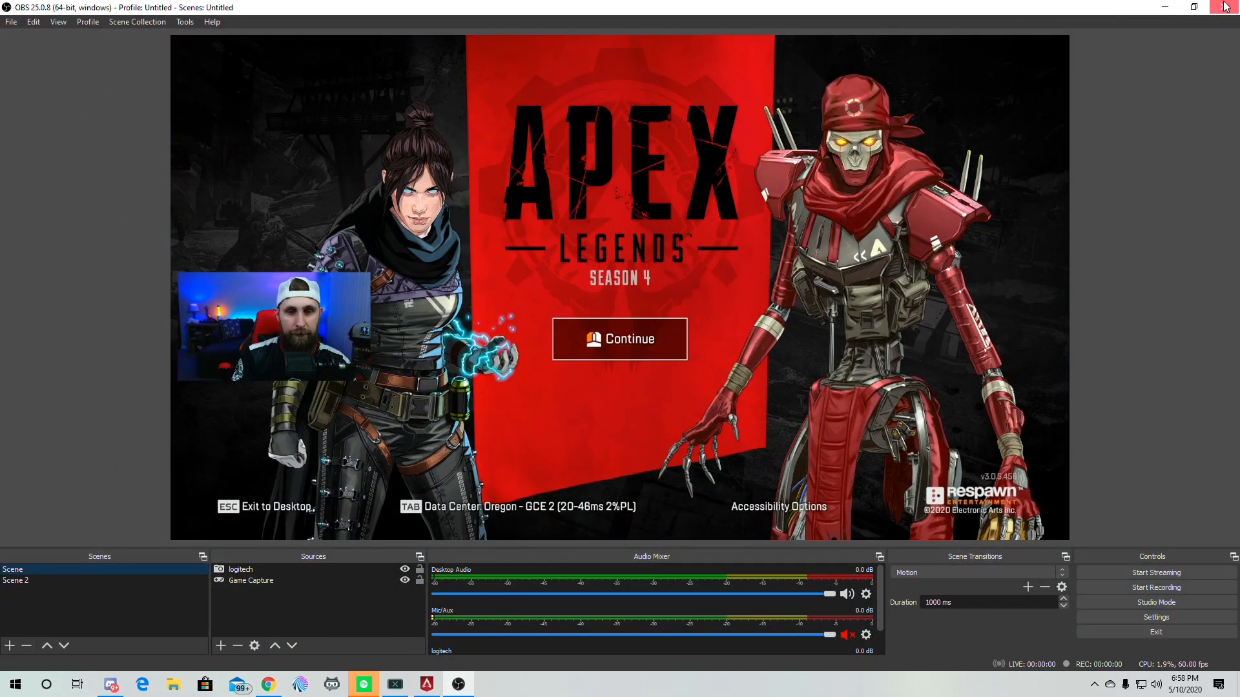
click(1225, 7)
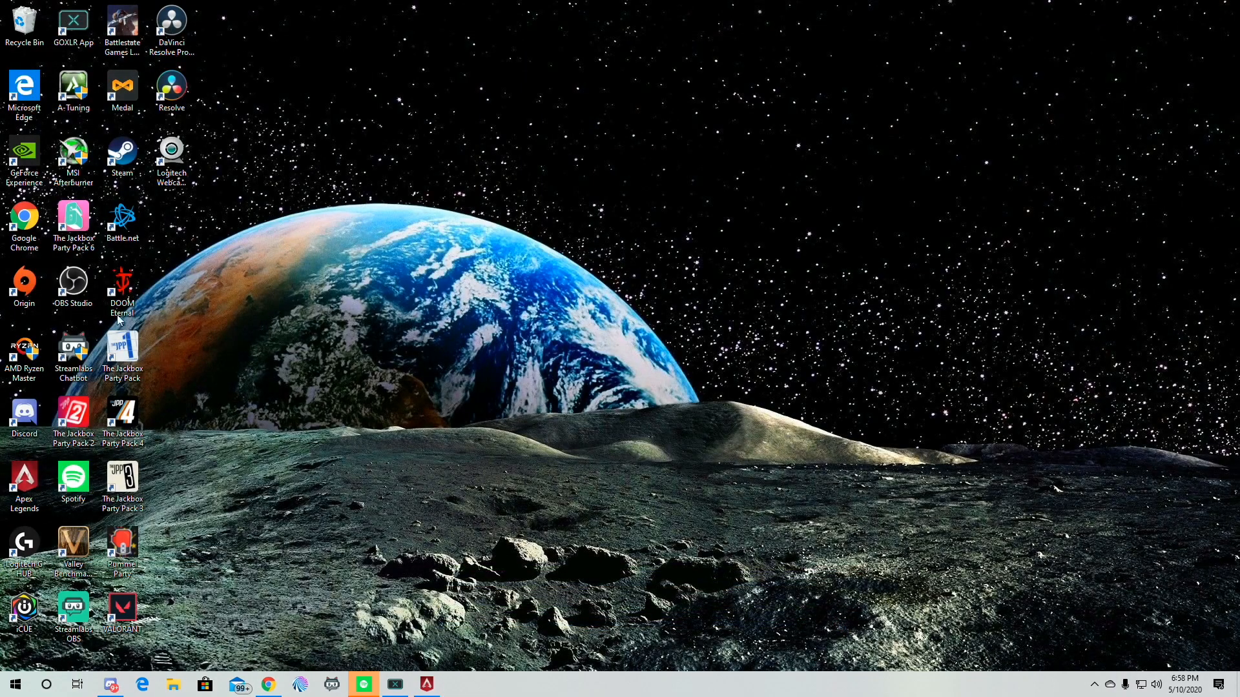
double_click(75, 288)
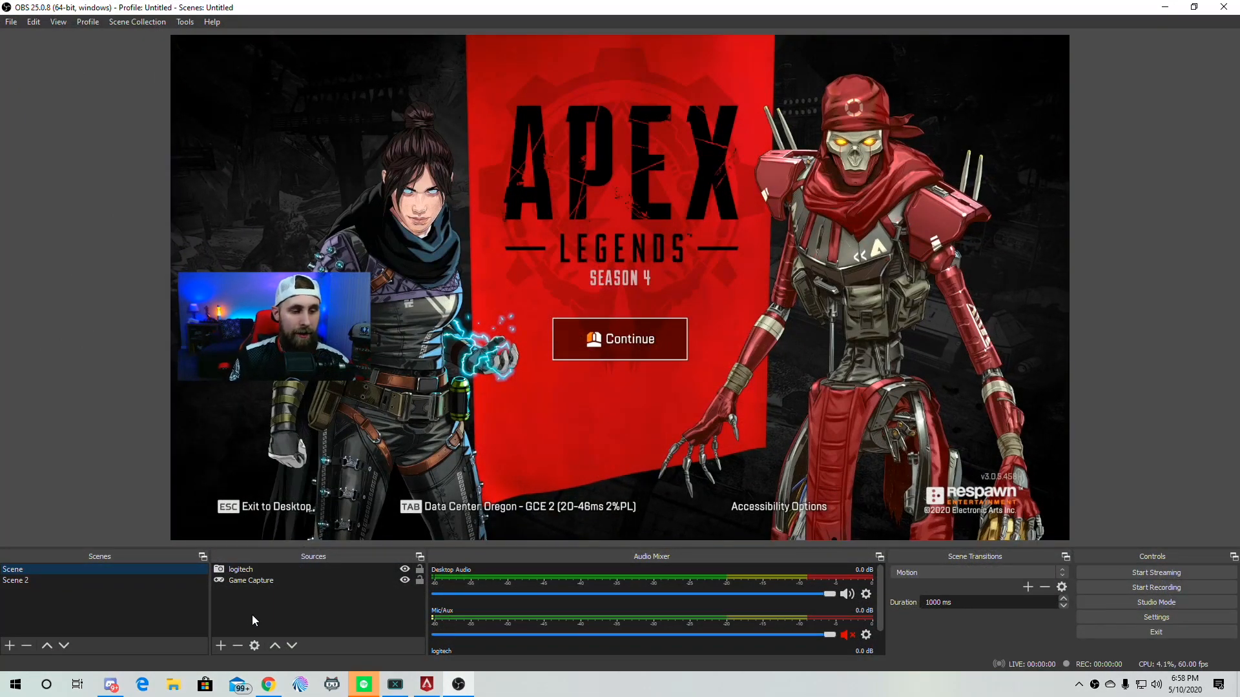
Check the available source types and create a new scene named Scene 3
click(221, 646)
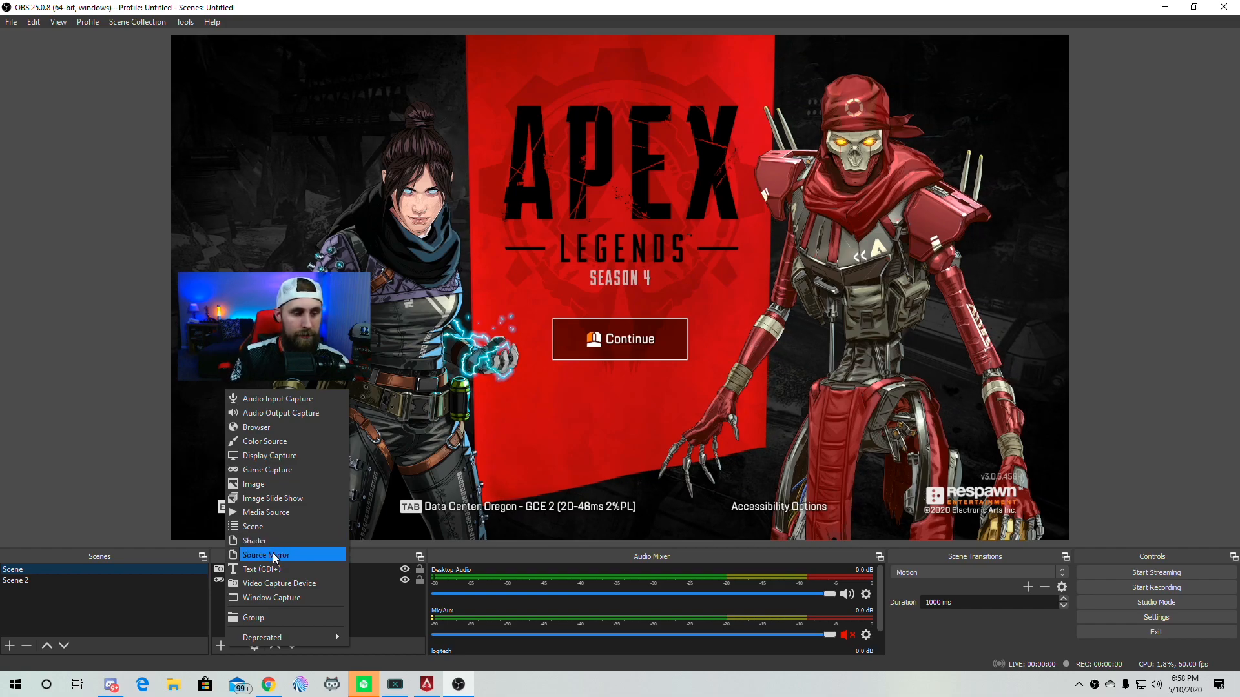
click(109, 469)
click(13, 646)
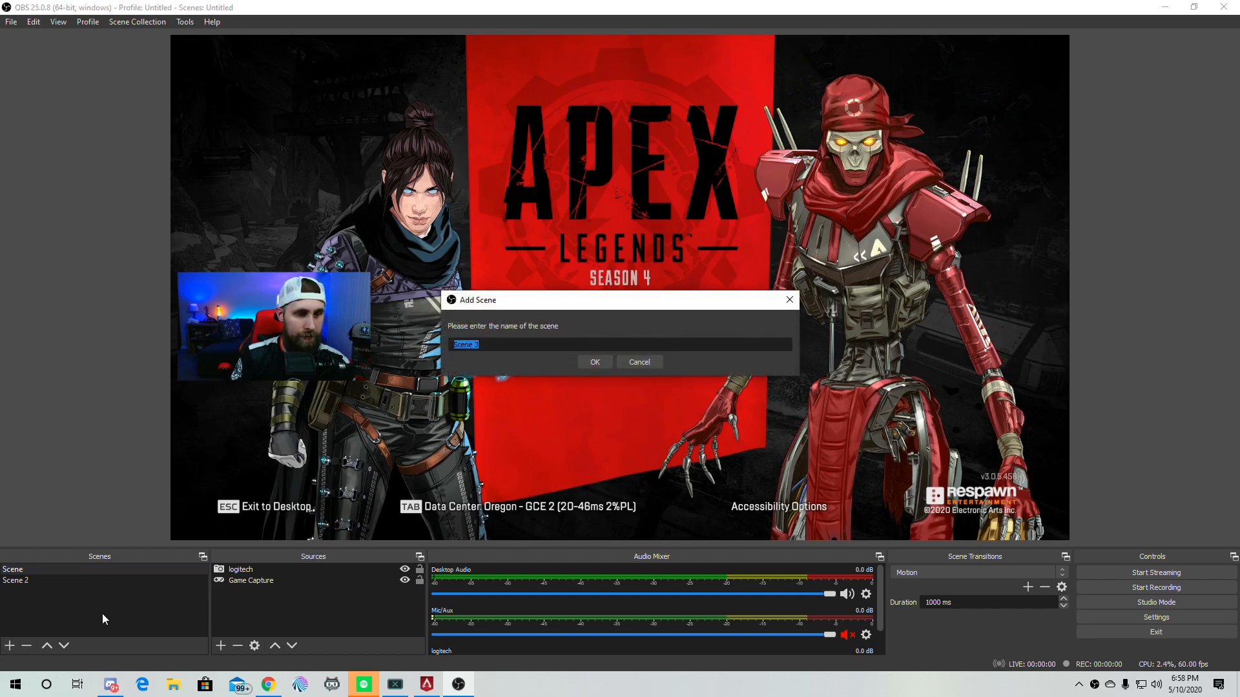
click(595, 361)
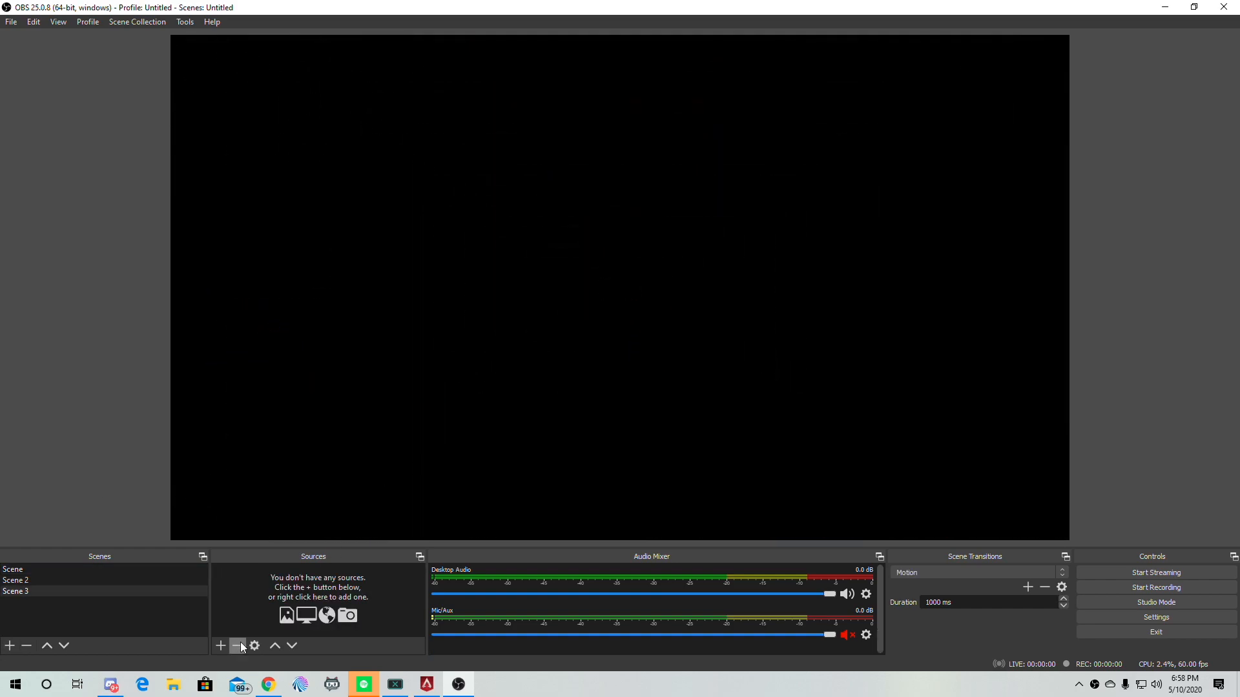
Add a Source Mirror named "Logitech mirror" to Scene 3 and set it to mirror the logitech source
click(220, 645)
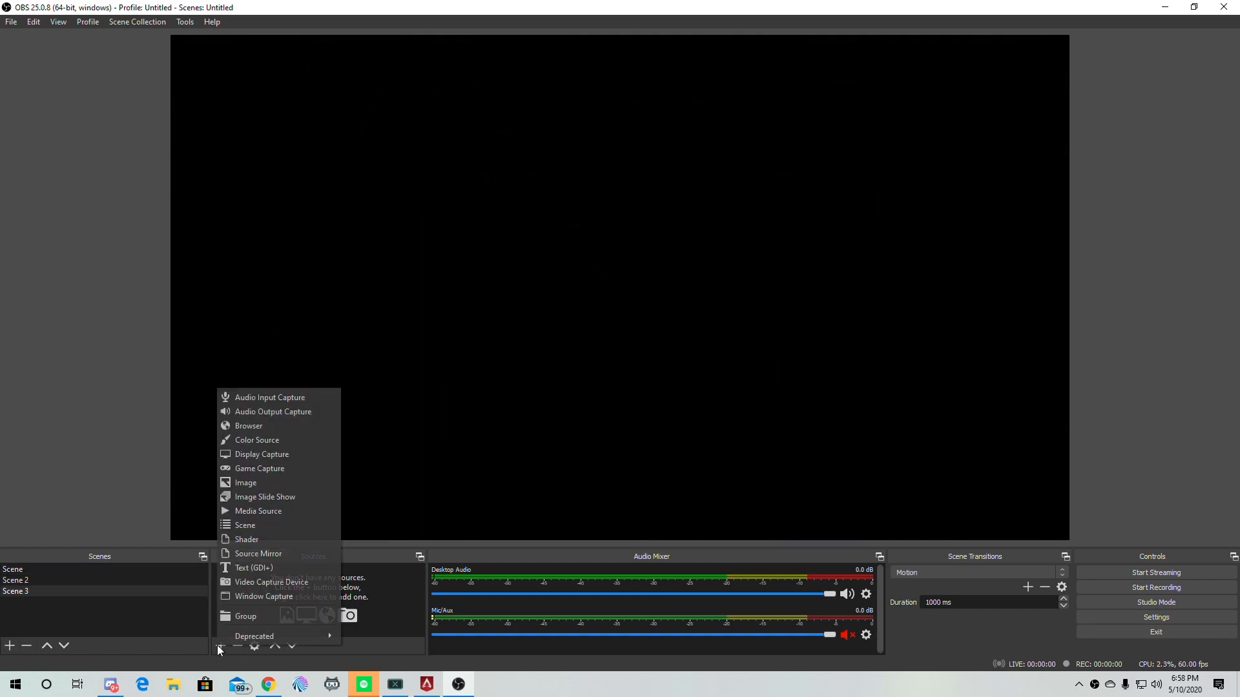
click(275, 554)
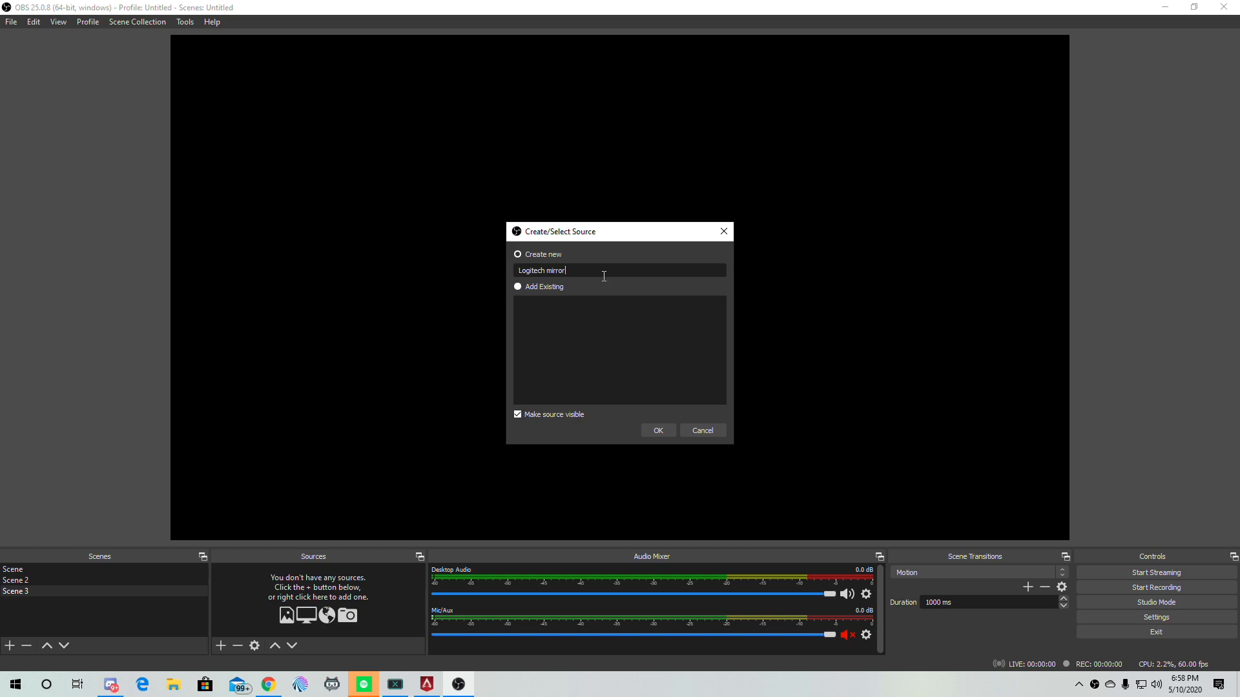
click(658, 431)
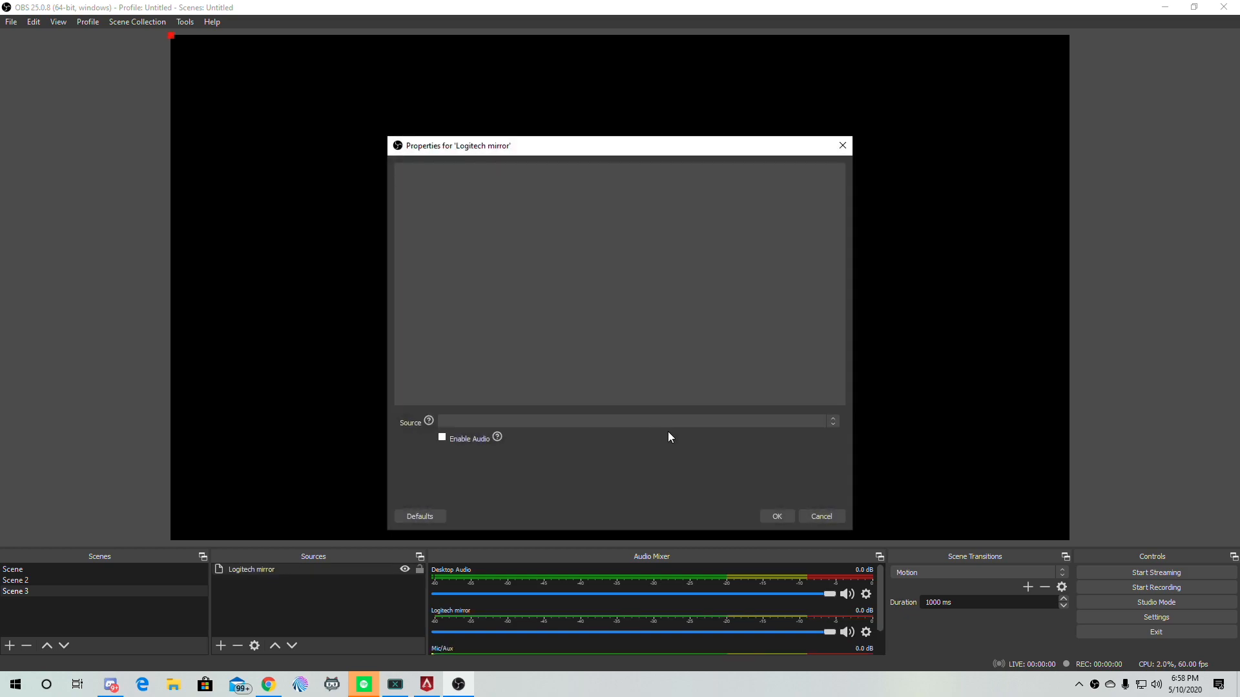
click(605, 423)
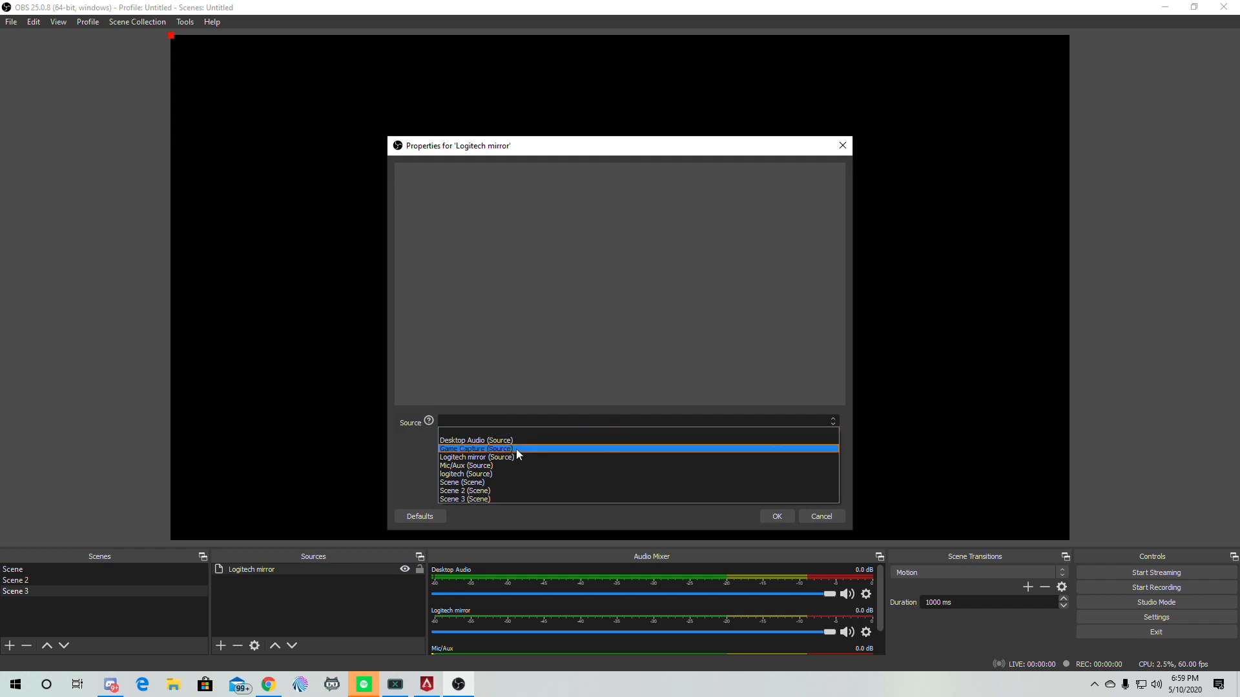
click(491, 475)
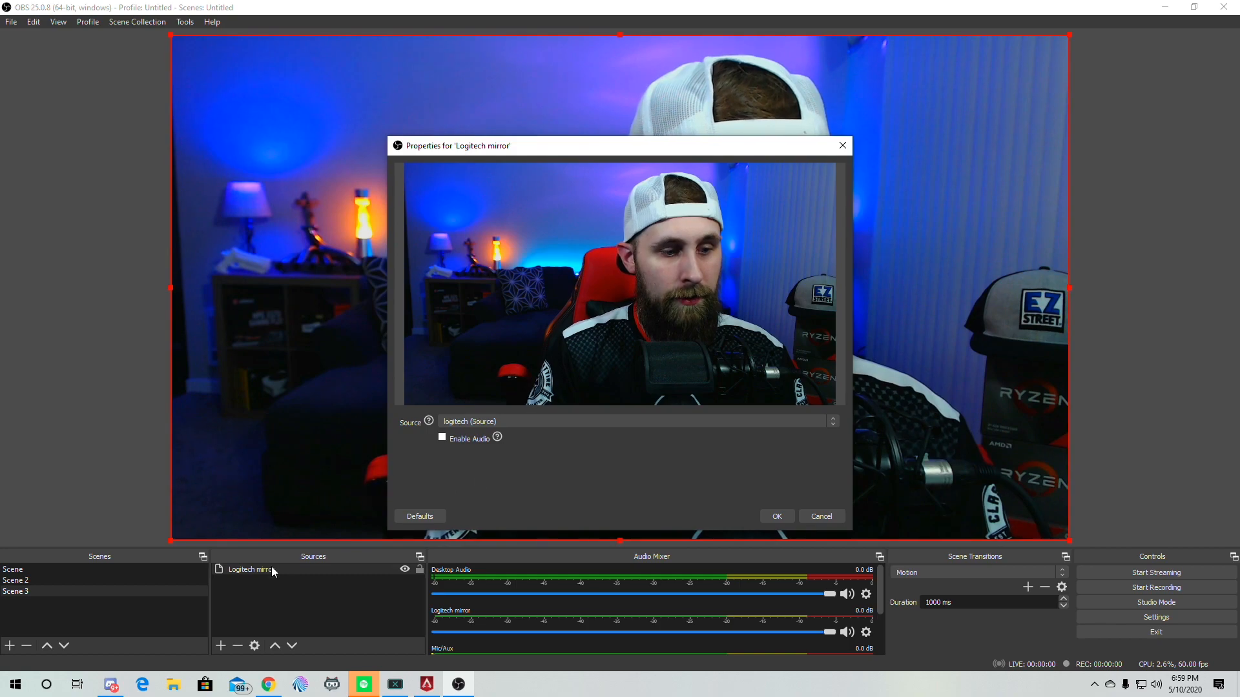
click(775, 517)
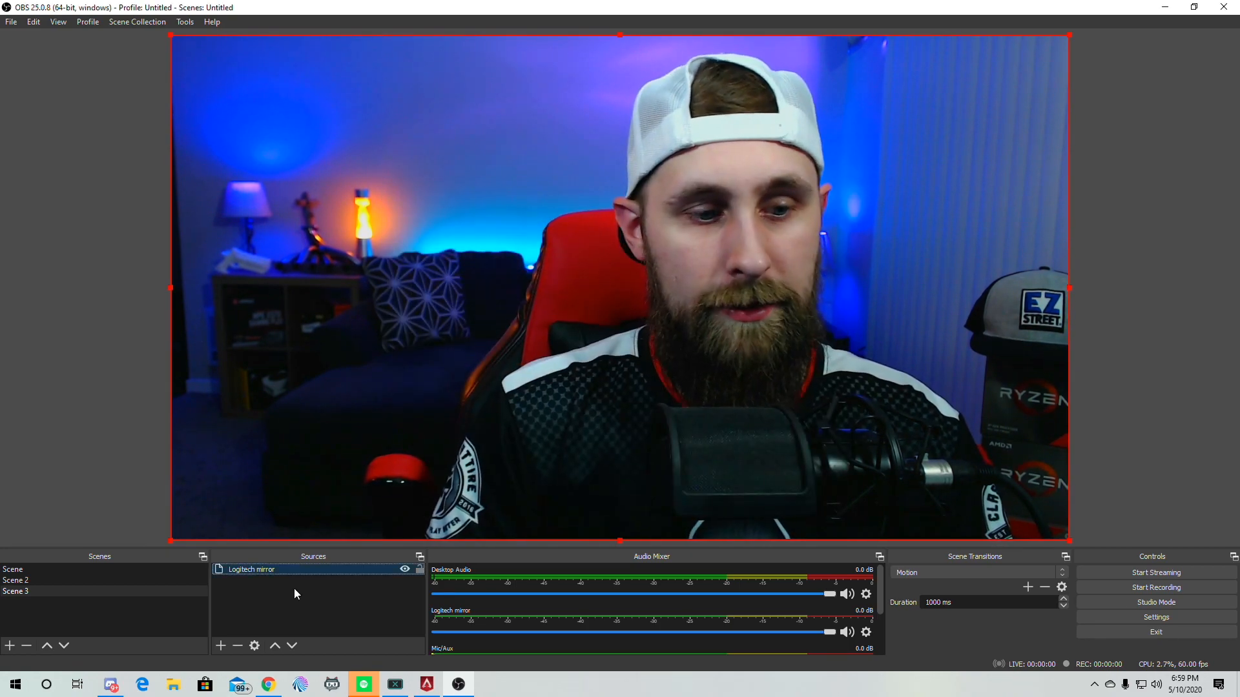
Add a 3D Transform effect filter to Logitech mirror and set its camera to Perspective
right_click(287, 570)
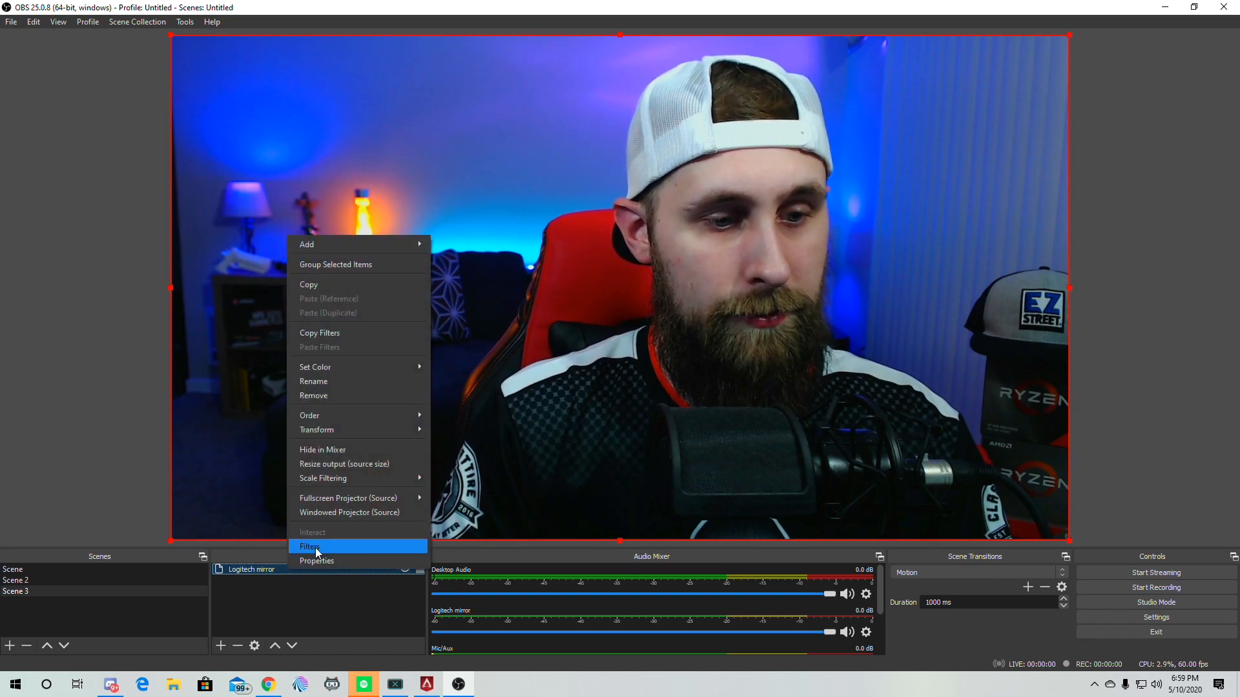
click(315, 547)
click(354, 564)
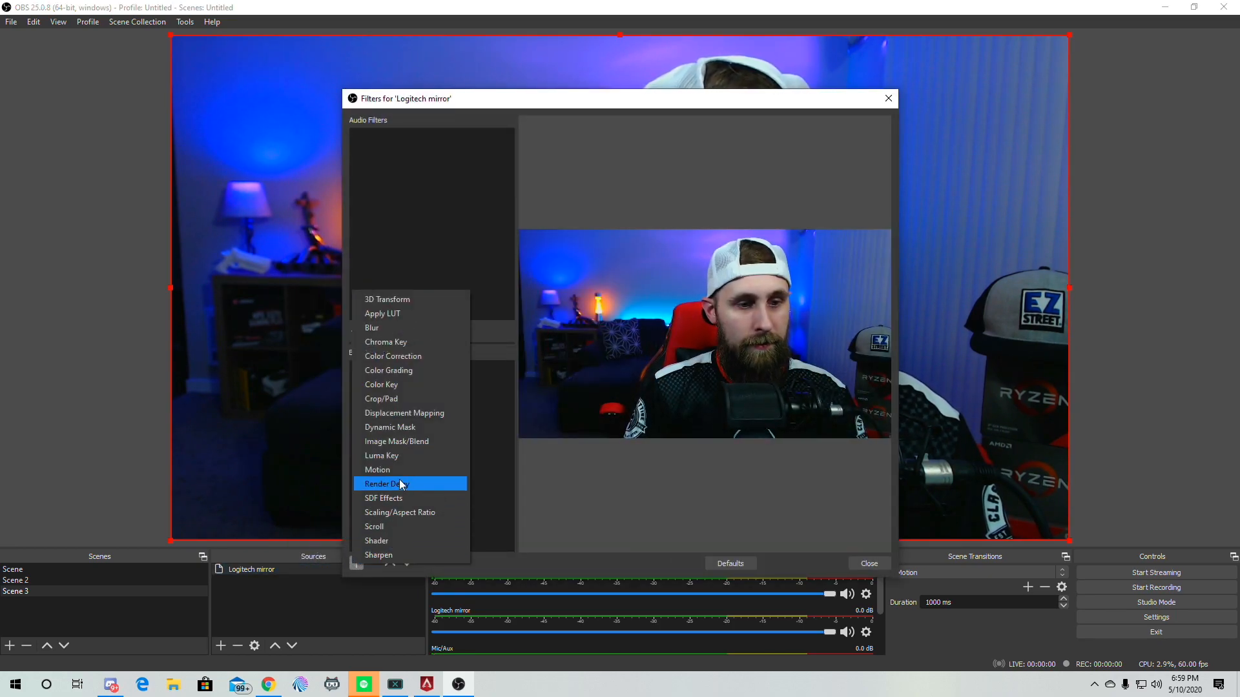
click(417, 297)
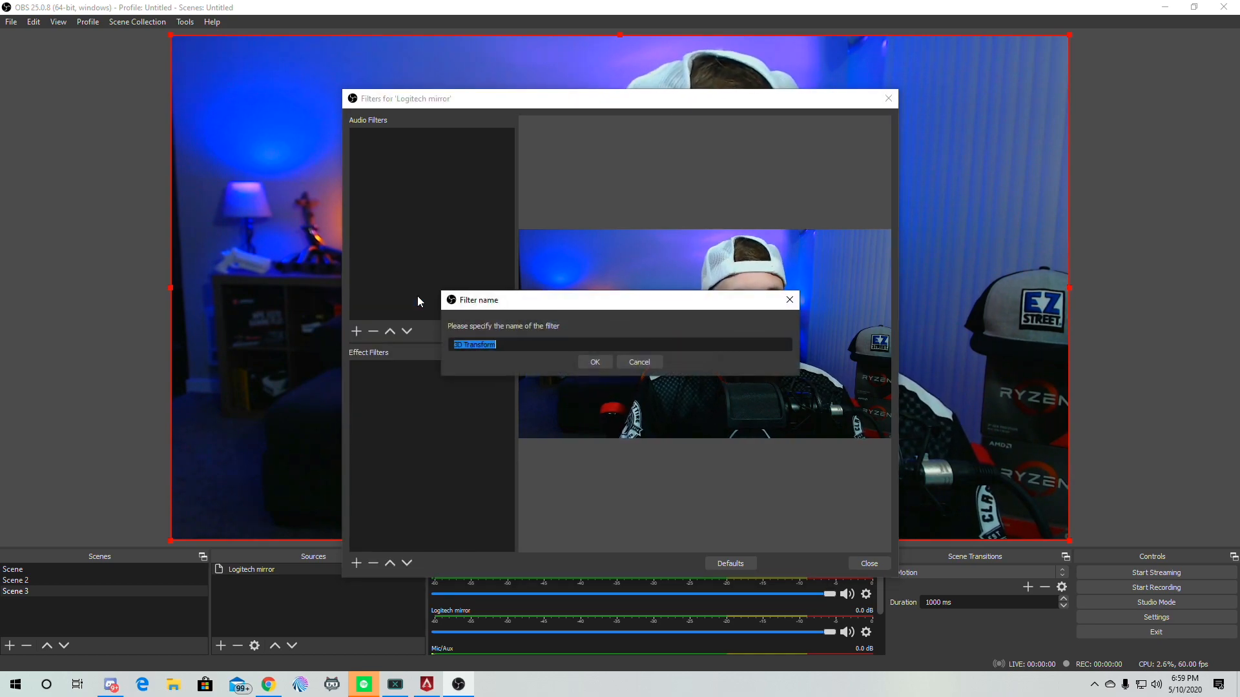
click(605, 363)
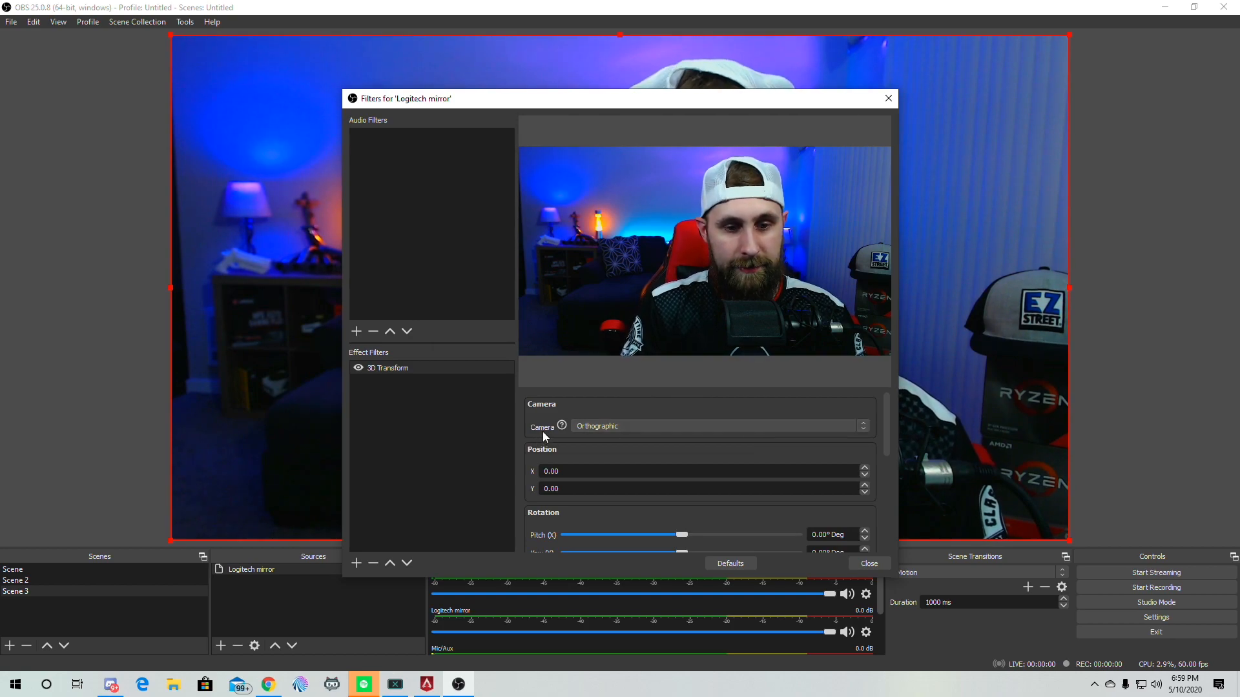
click(654, 425)
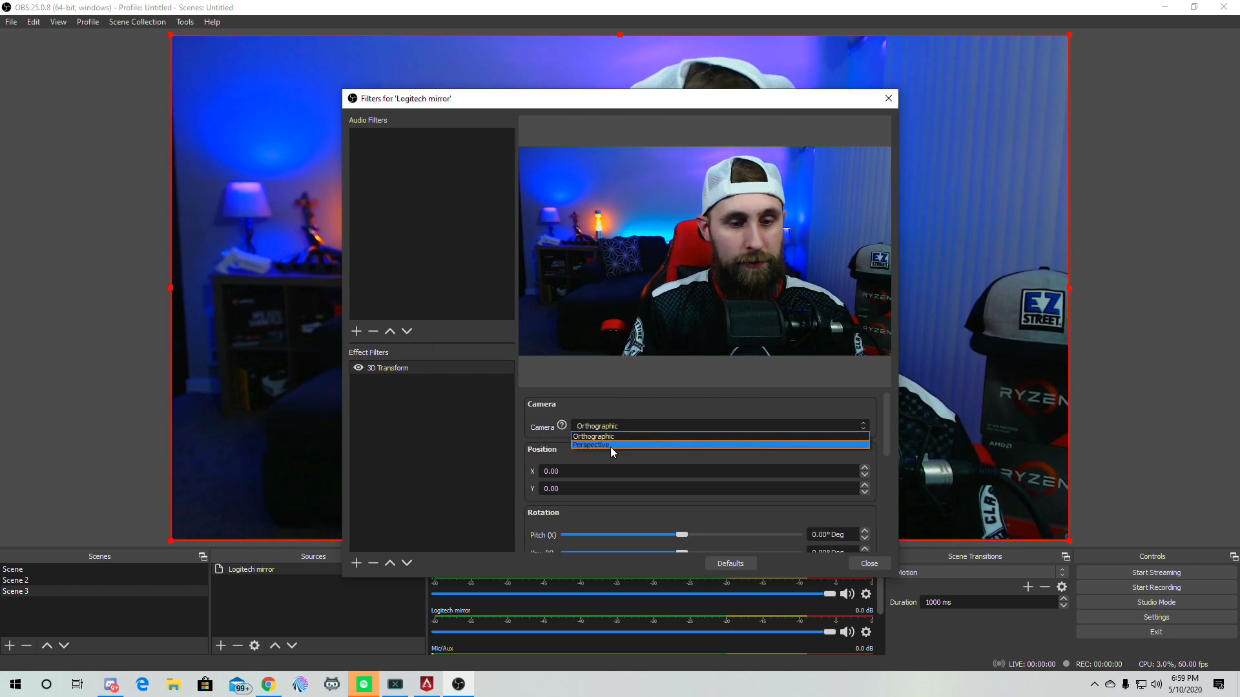
click(611, 445)
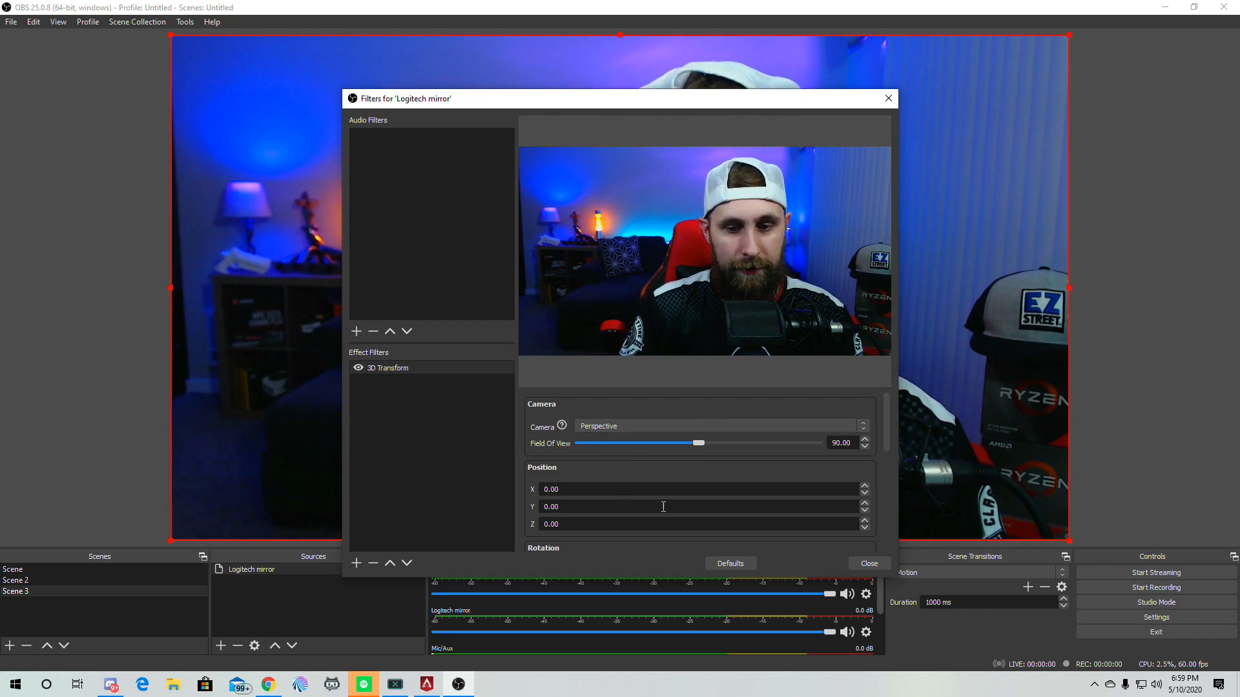
Set the 3D Transform filter's yaw rotation to about -13.69° and close the filter settings
scroll(665, 463, down, 2)
scroll(587, 471, up, 1)
click(579, 510)
scroll(580, 510, down, 1)
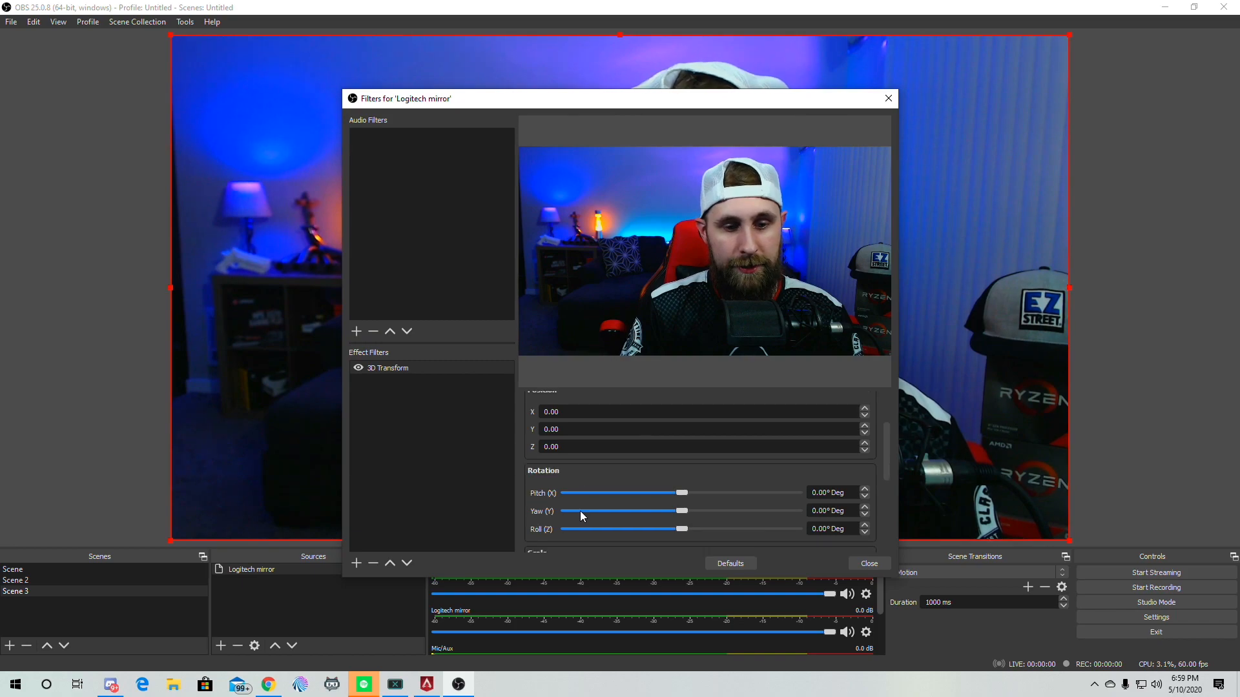
click(665, 510)
mouse_move(666, 510)
mouse_down()
mouse_move(689, 510)
mouse_move(672, 511)
mouse_up()
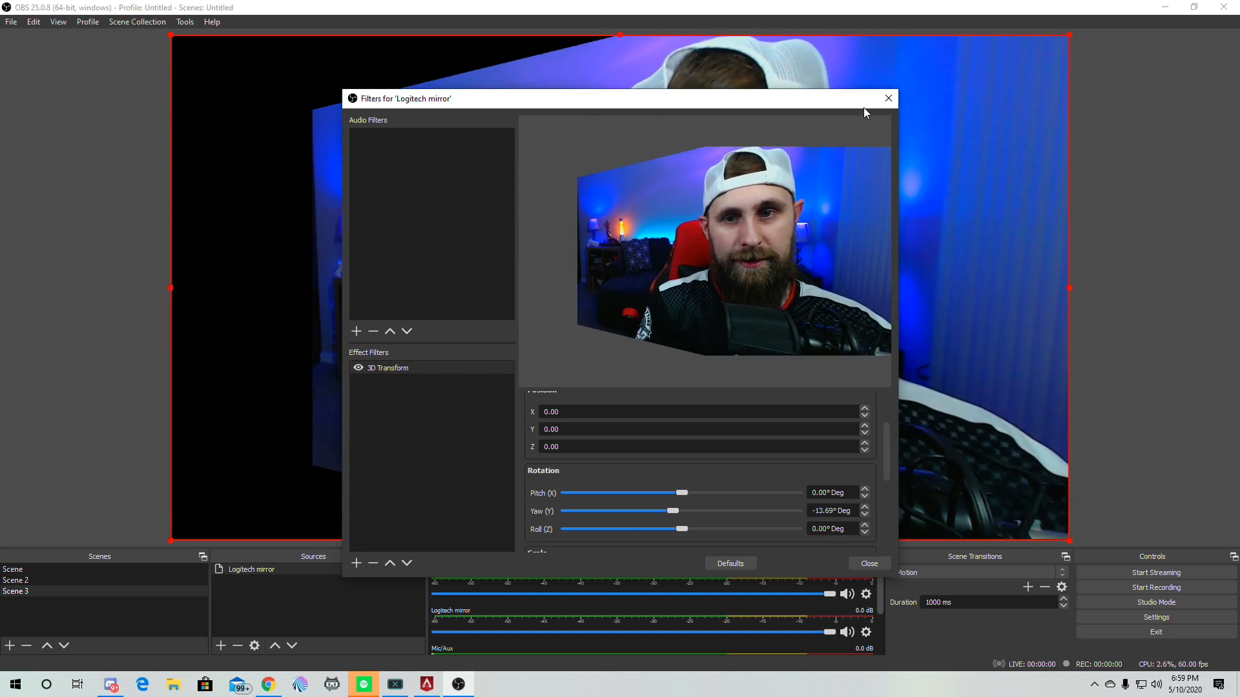
click(869, 562)
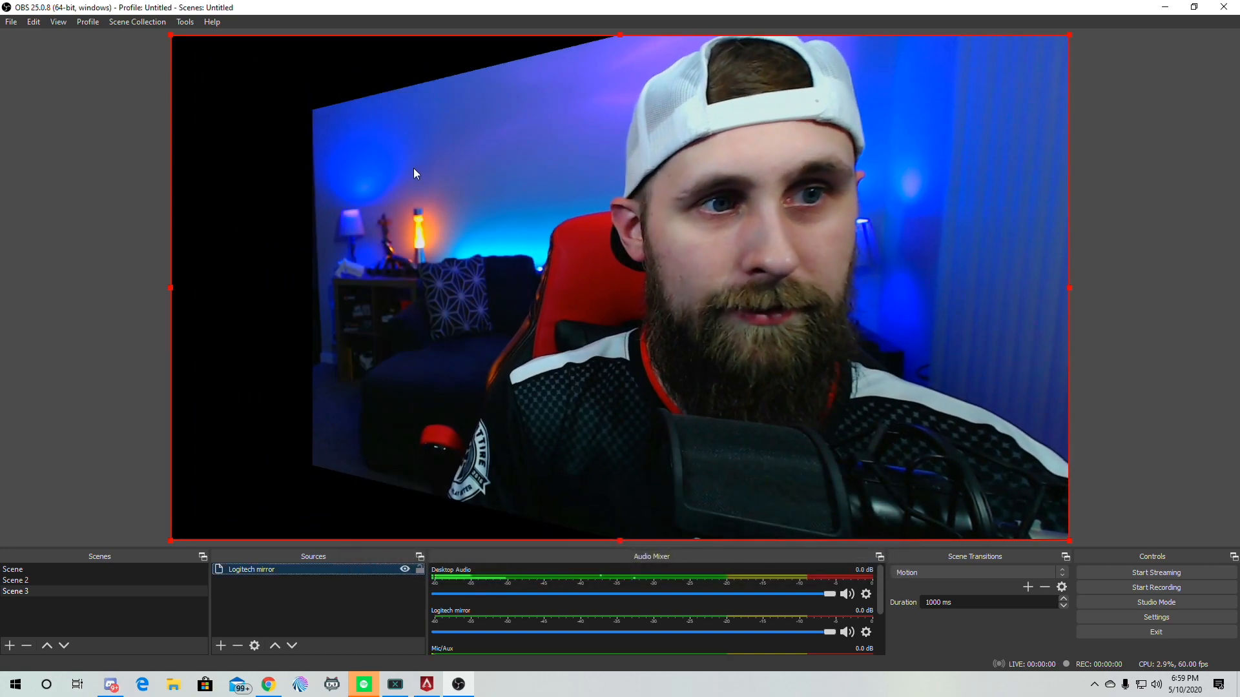
Shrink Logitech mirror to about three quarters of the canvas width and reposition it near the canvas centre
drag(171, 37, 459, 226)
drag(668, 305, 587, 242)
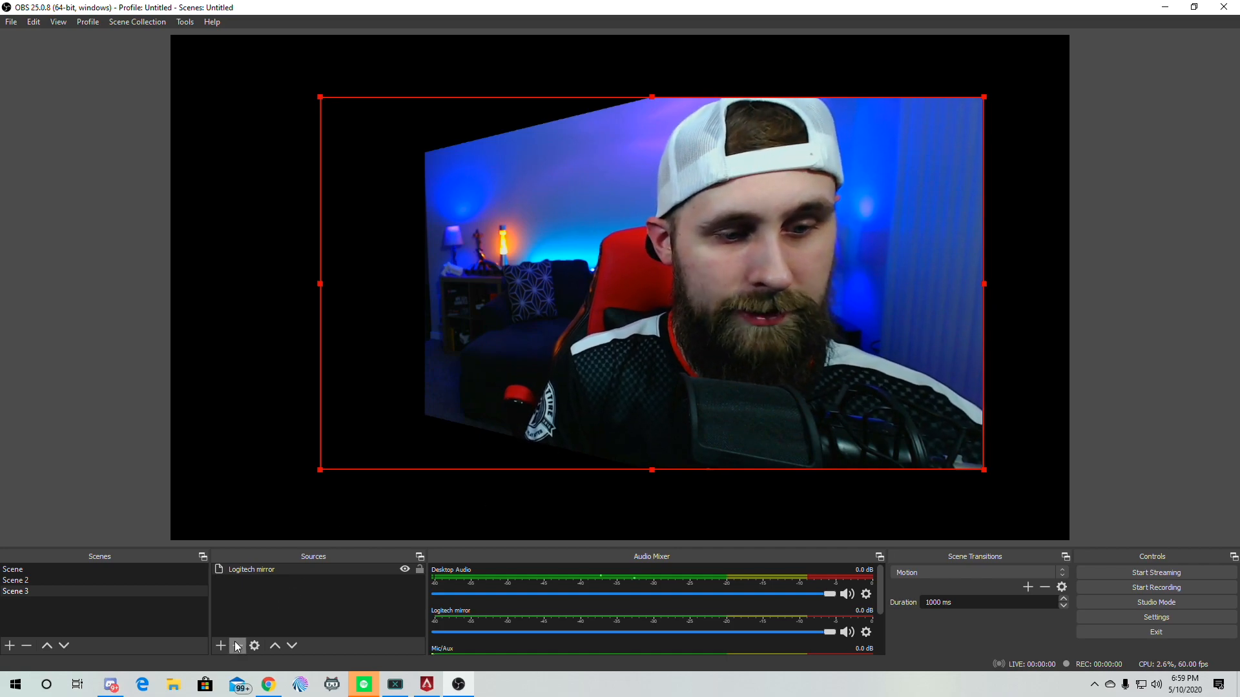
Set the field of view of Logitech mirror's 3D Transform filter to about 123.74 and close the filter settings
right_click(350, 569)
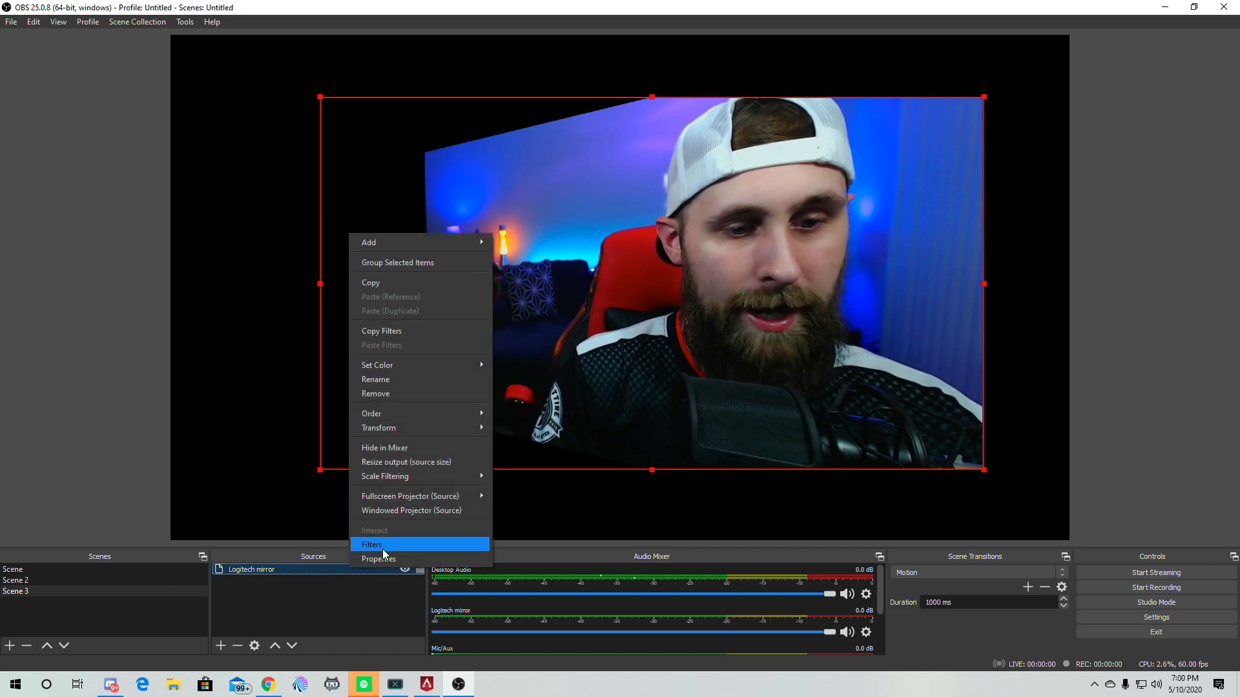
click(381, 545)
click(379, 369)
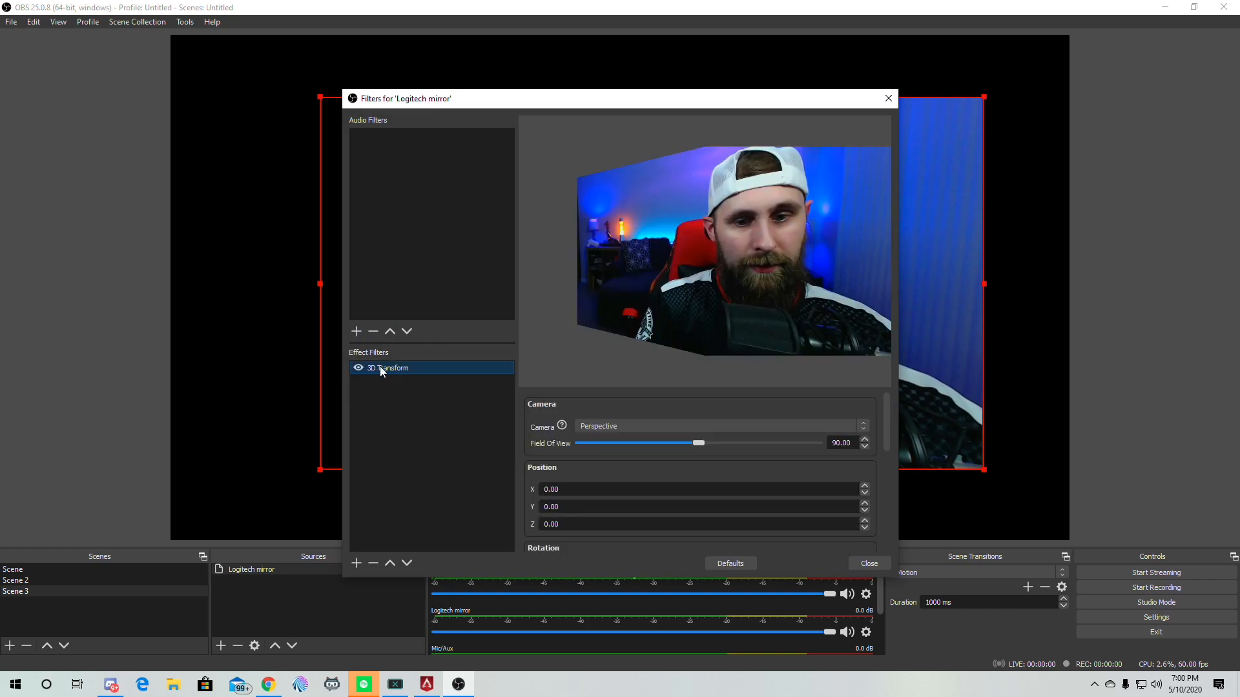
drag(700, 444, 745, 443)
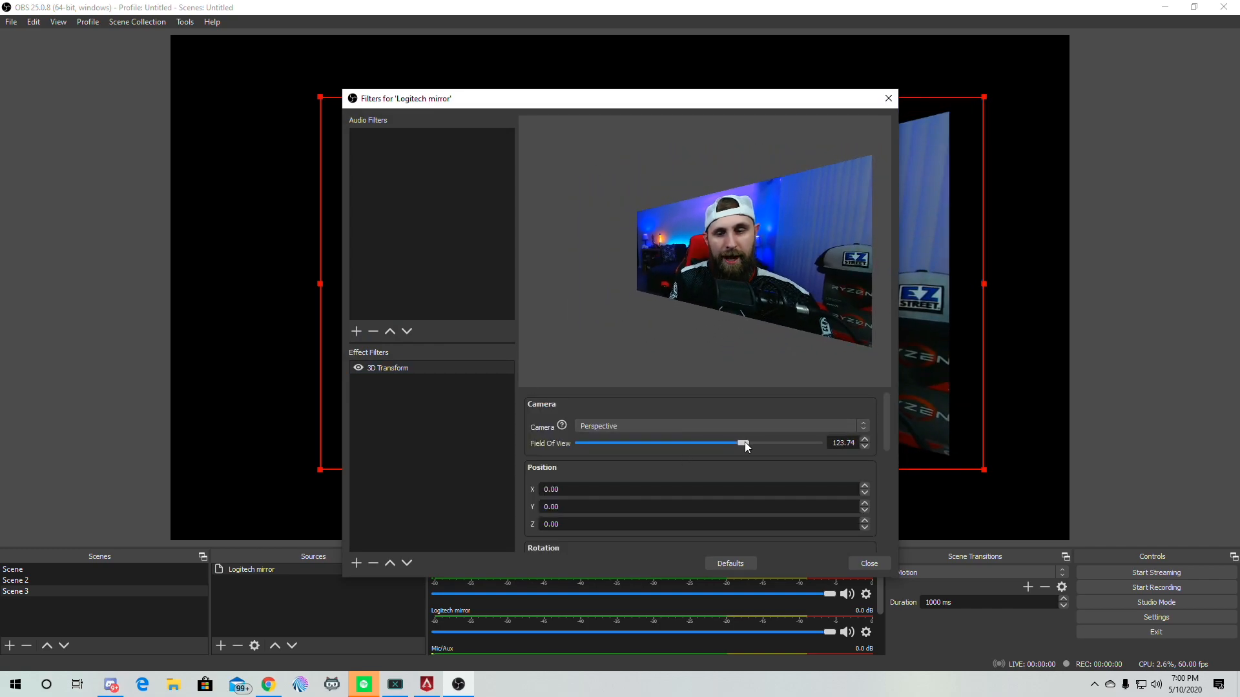
click(873, 566)
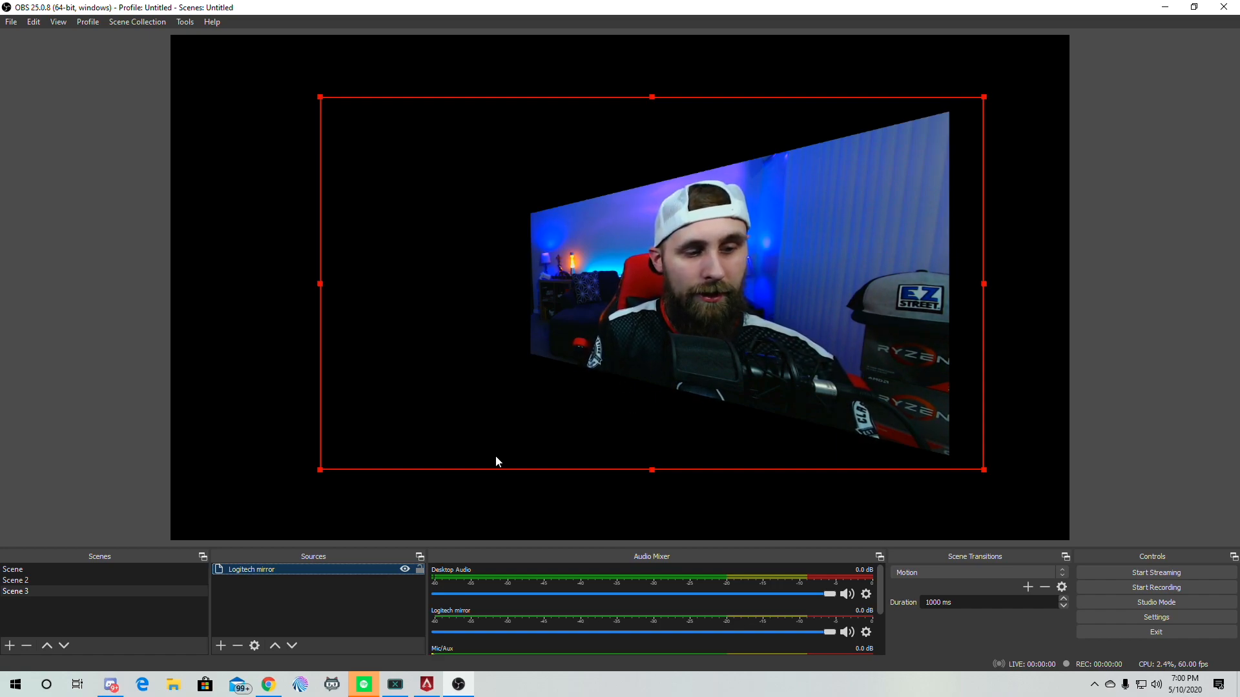
Add the existing logitech video capture device to Scene 3 and order it beneath Logitech mirror
click(220, 645)
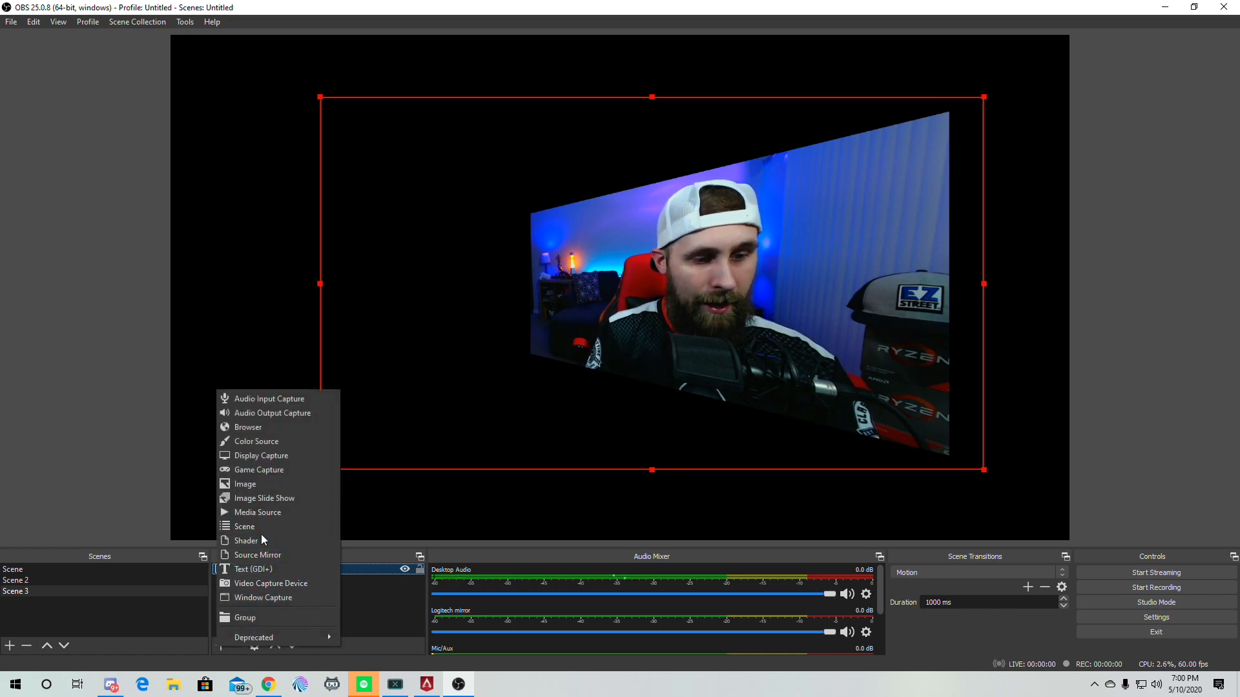
click(253, 583)
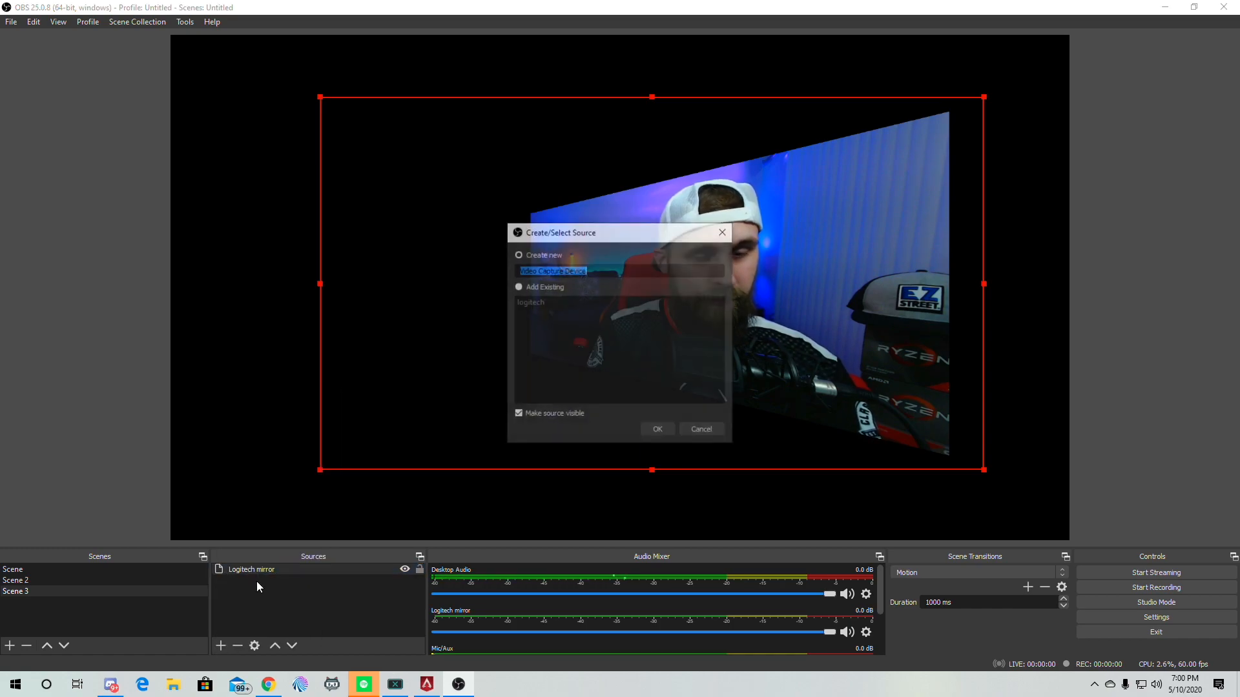
click(521, 286)
click(658, 431)
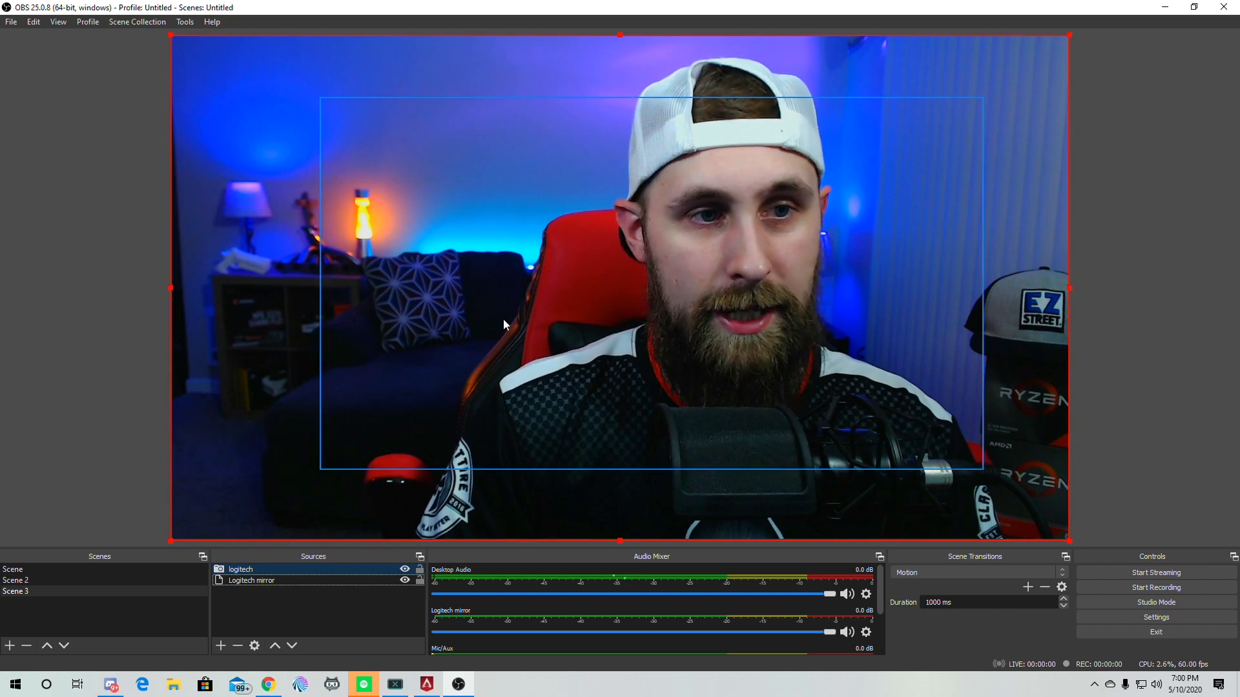
drag(256, 574, 254, 584)
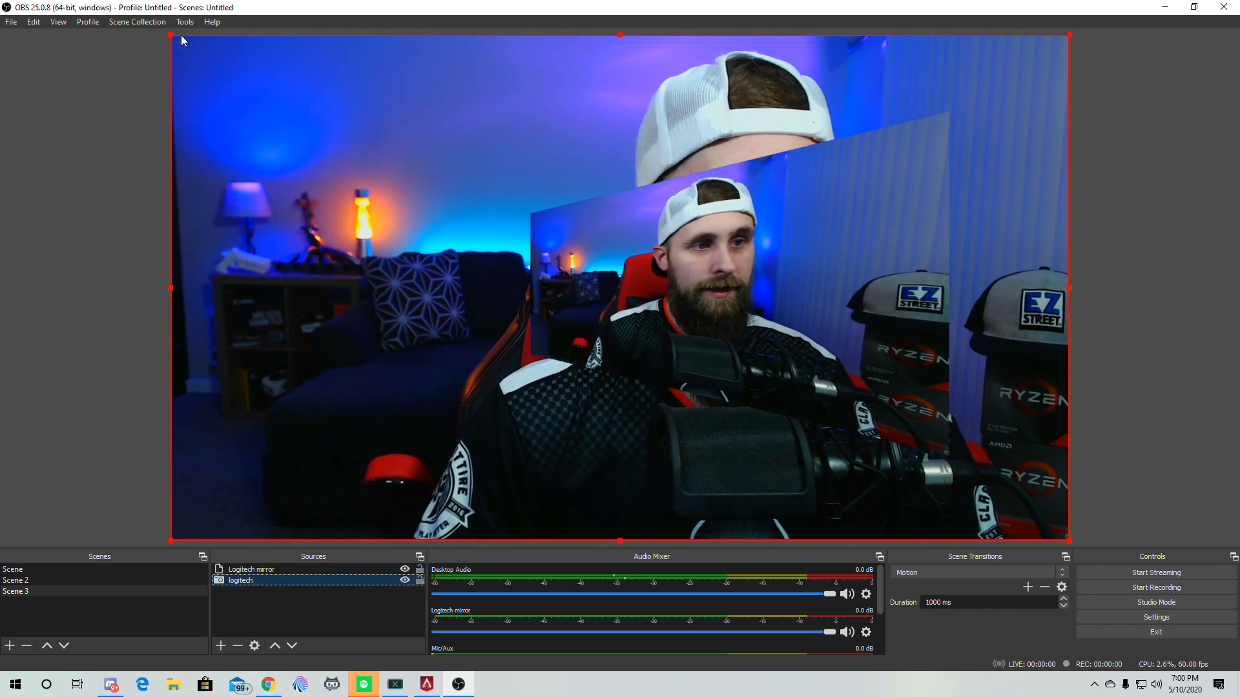
Scale the logitech source to about 70% of the canvas width and place it near the canvas centre
drag(172, 35, 550, 393)
drag(738, 470, 366, 266)
drag(726, 308, 858, 396)
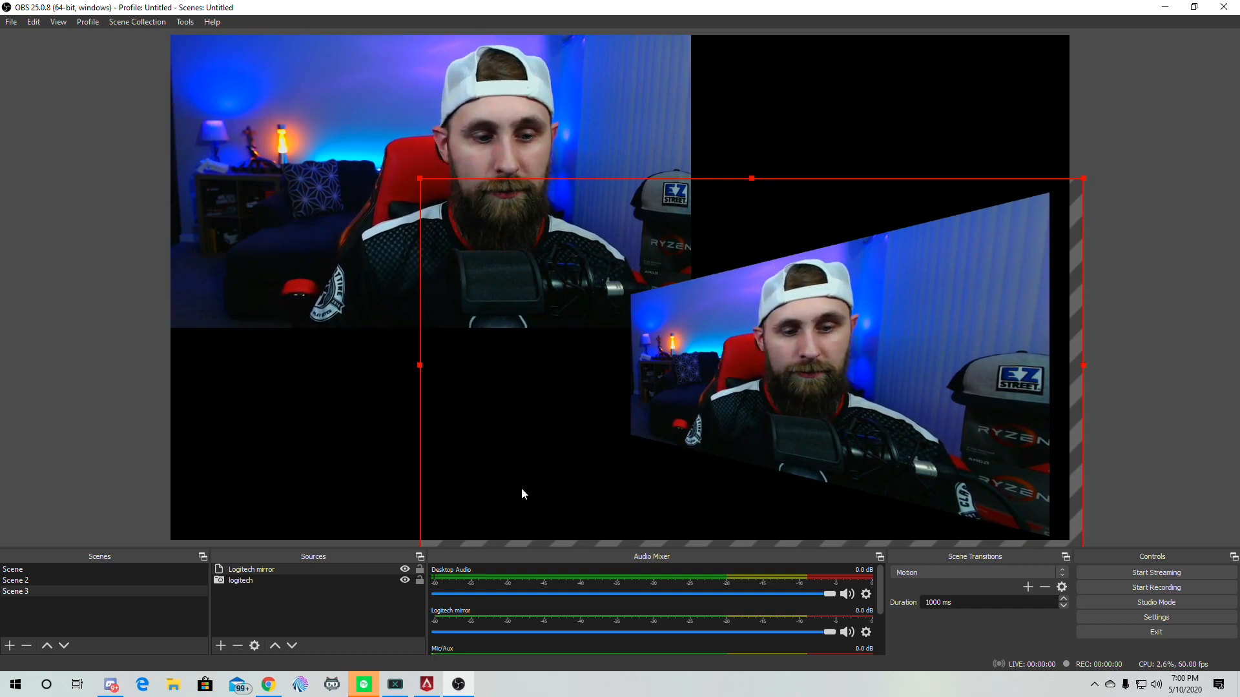
drag(315, 185, 493, 293)
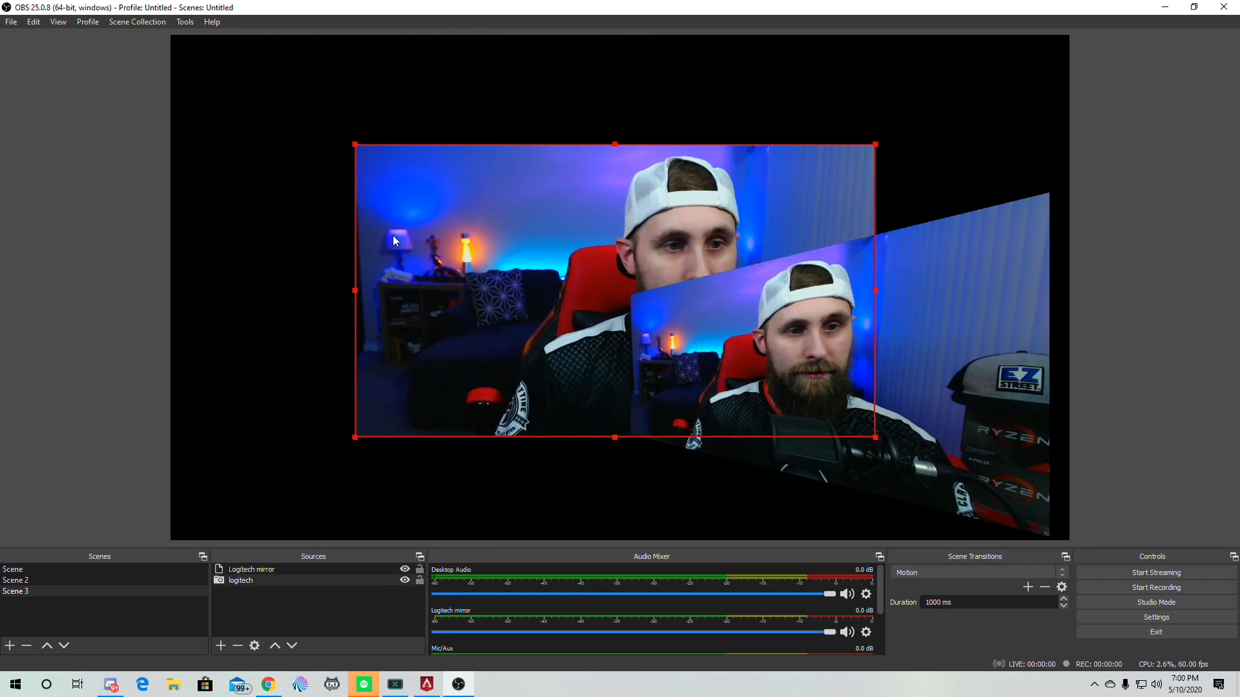
drag(357, 144, 265, 91)
drag(418, 211, 517, 269)
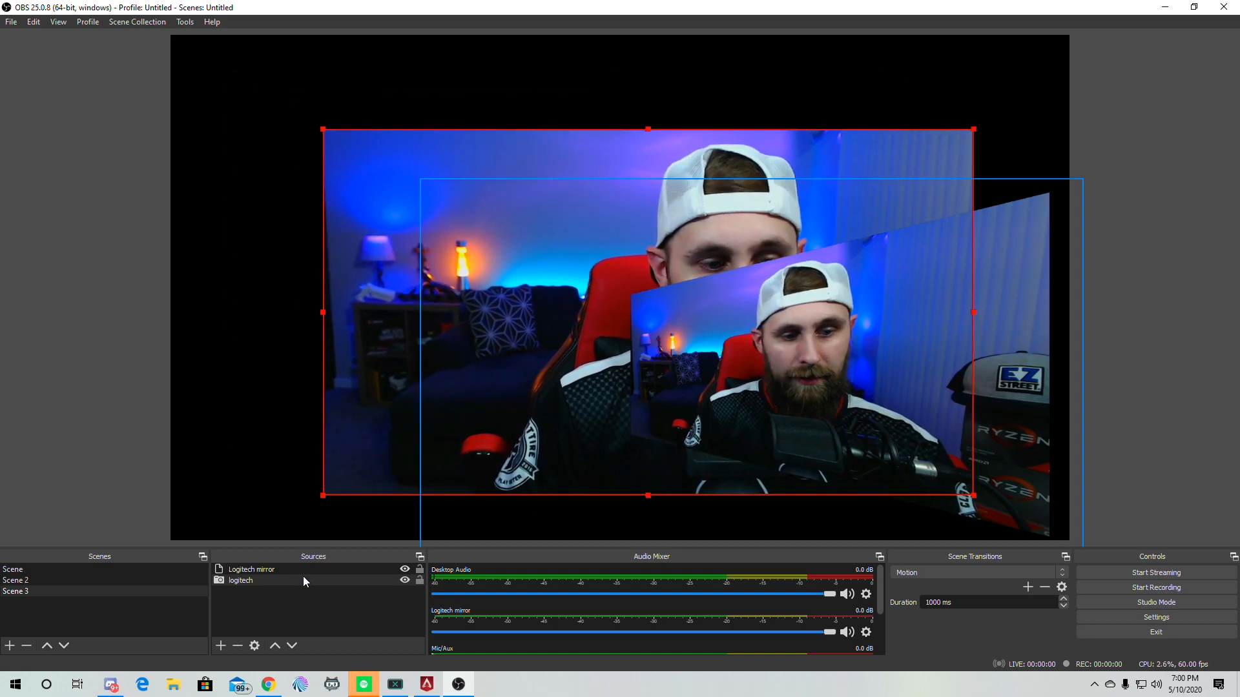
Order Logitech mirror beneath the logitech source, then align and enlarge it to fill the whole canvas
drag(251, 571, 253, 588)
drag(1002, 355, 749, 213)
drag(835, 408, 1069, 540)
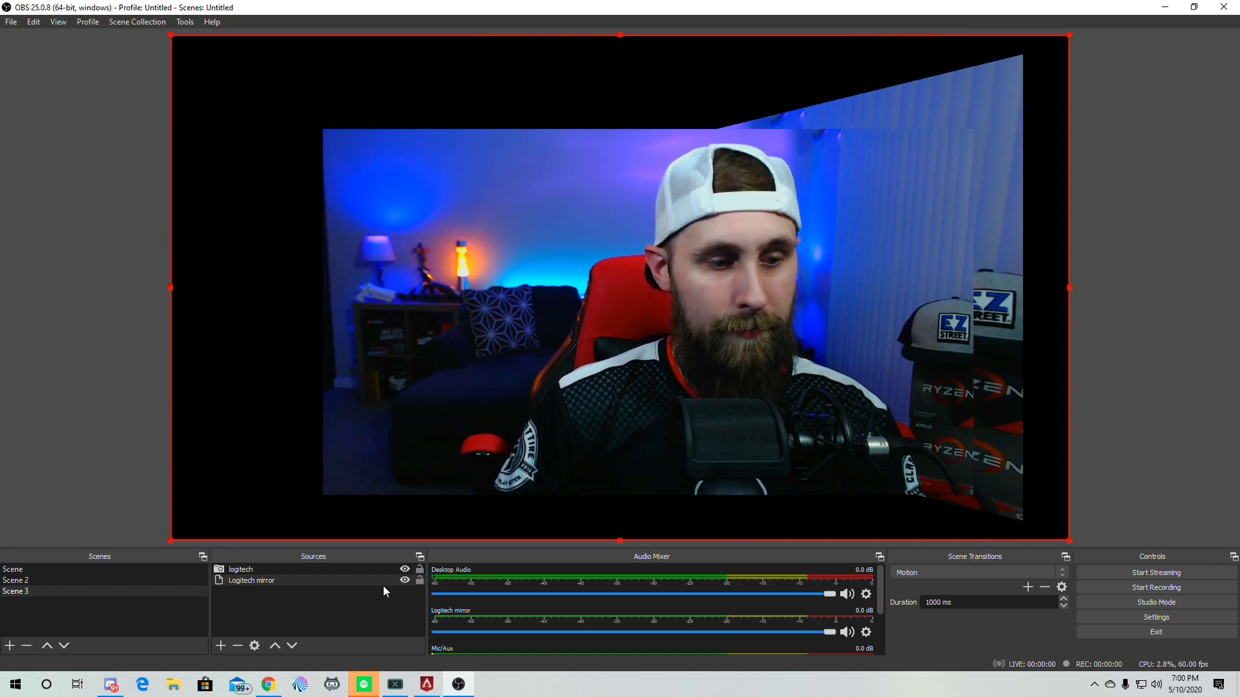
Disable the 3D Transform filter on Logitech mirror and add a Blur effect filter with the default name
right_click(263, 582)
click(303, 556)
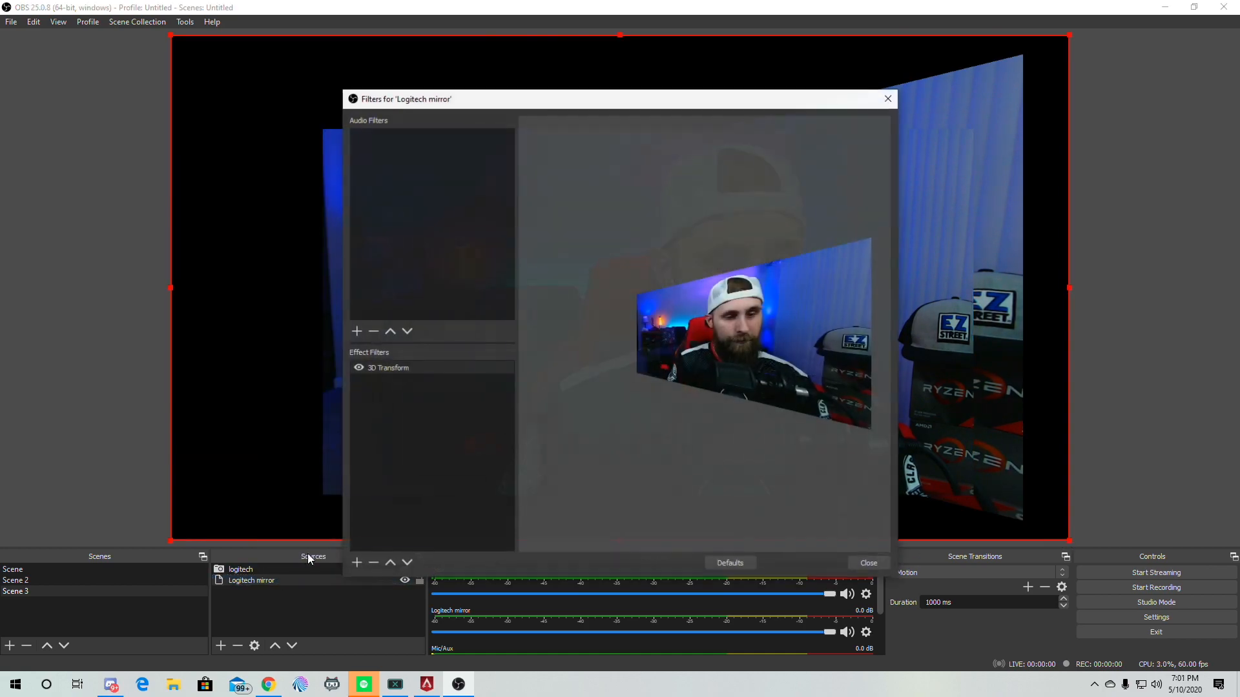
click(358, 368)
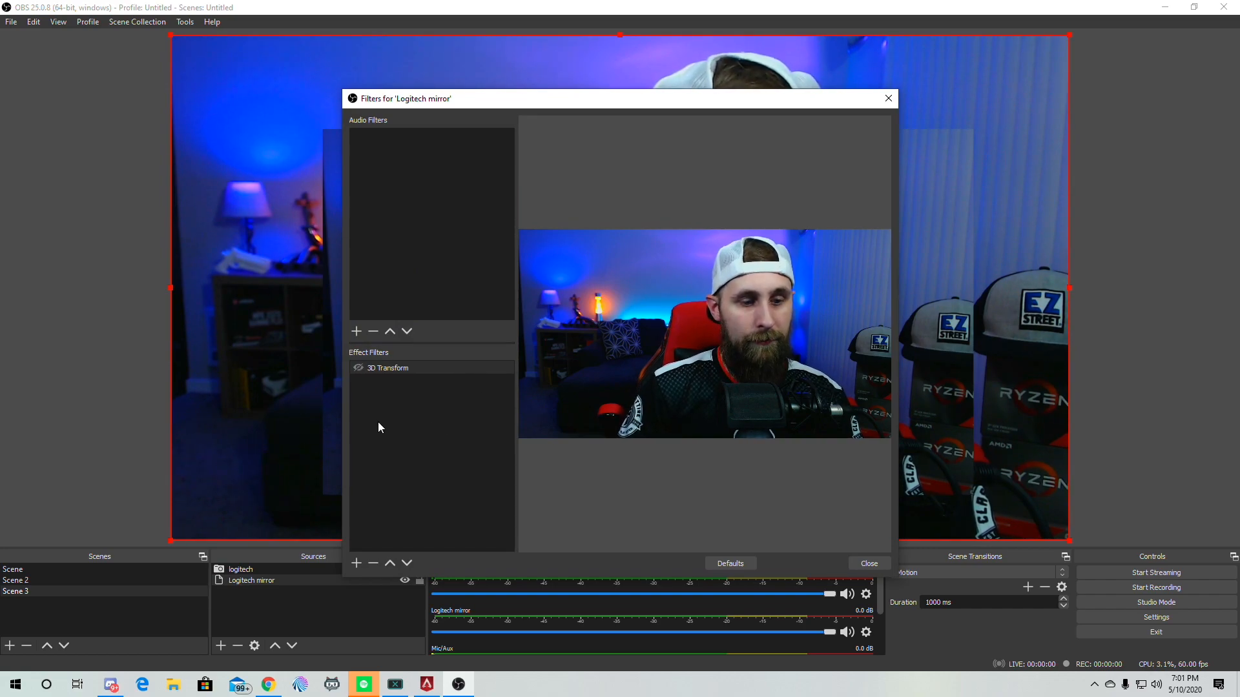
click(356, 563)
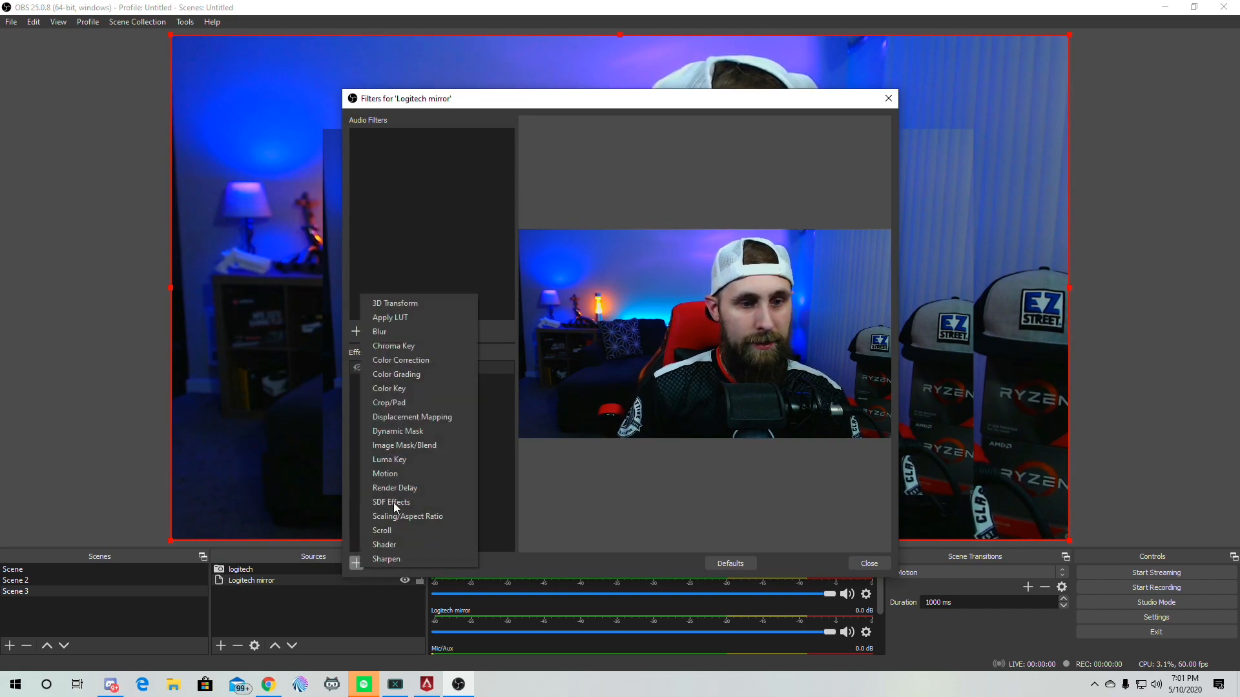
click(401, 334)
click(601, 363)
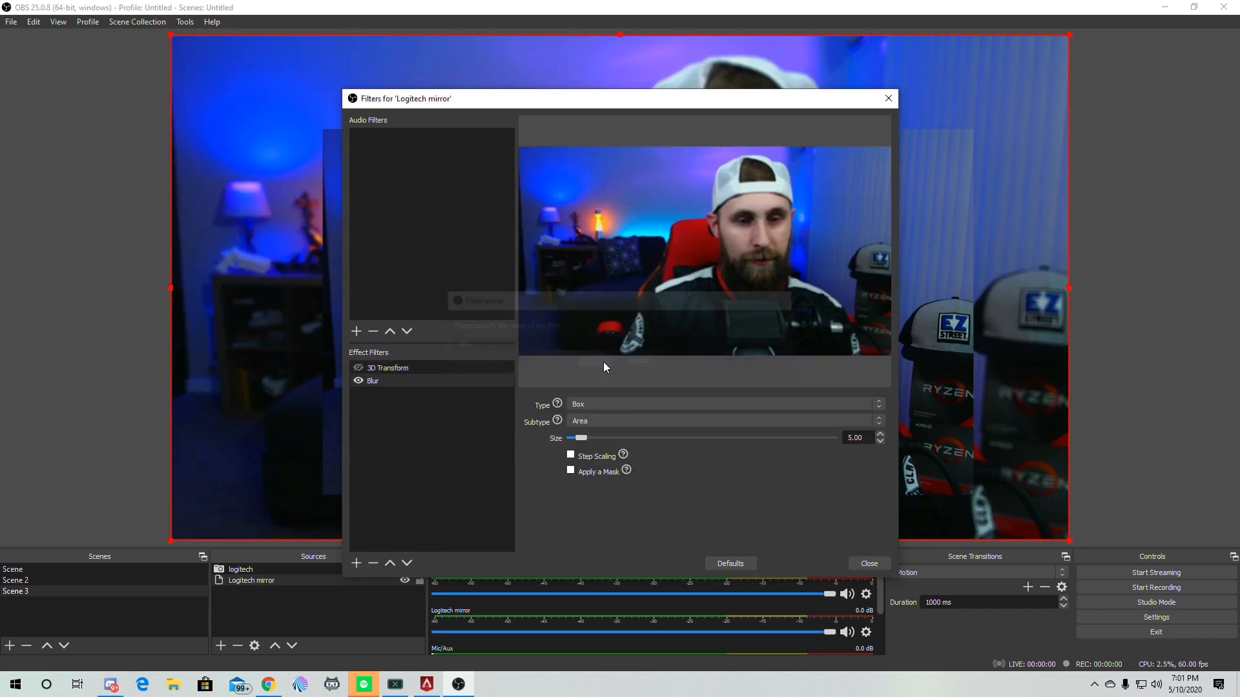
Set the Blur filter to type Gaussian Linear, subtype Area and size 46, and close the filter settings
click(625, 405)
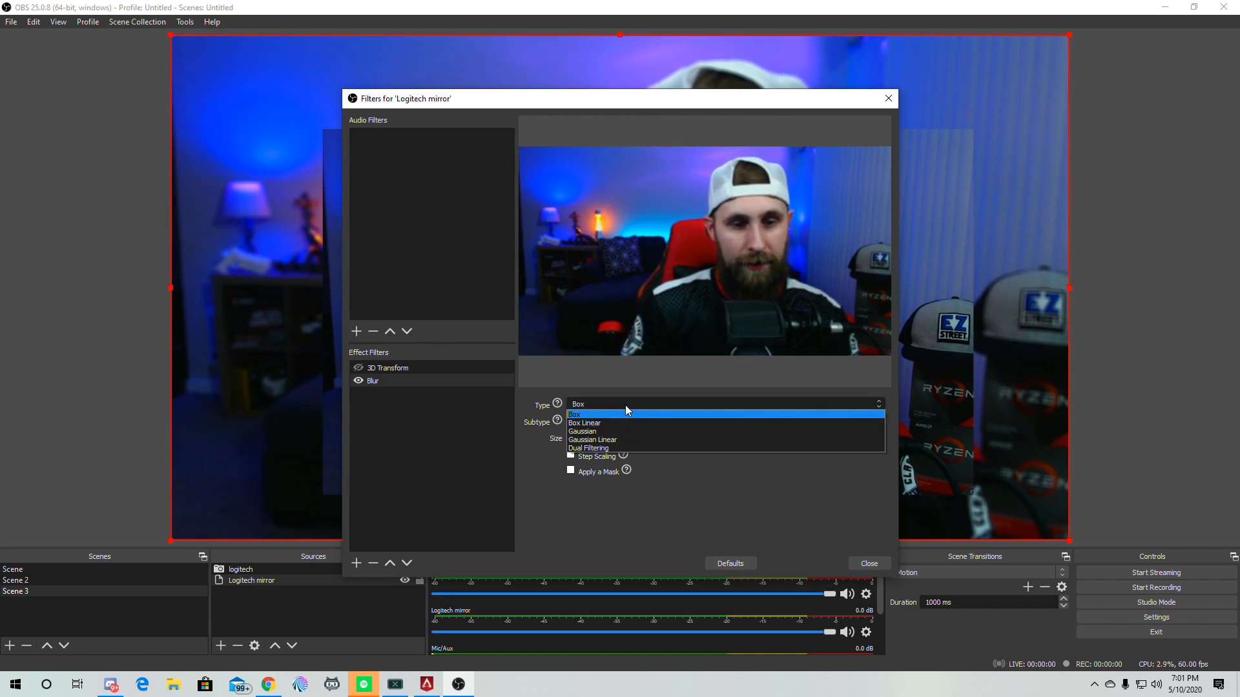
click(613, 440)
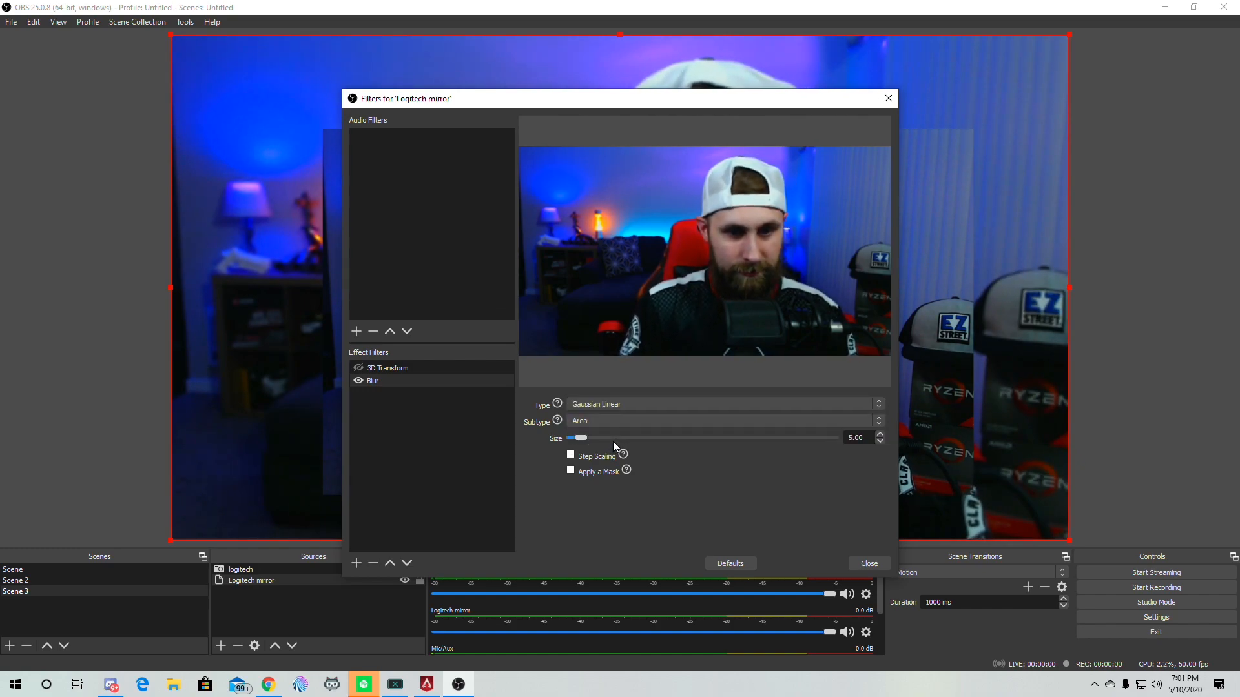
click(598, 419)
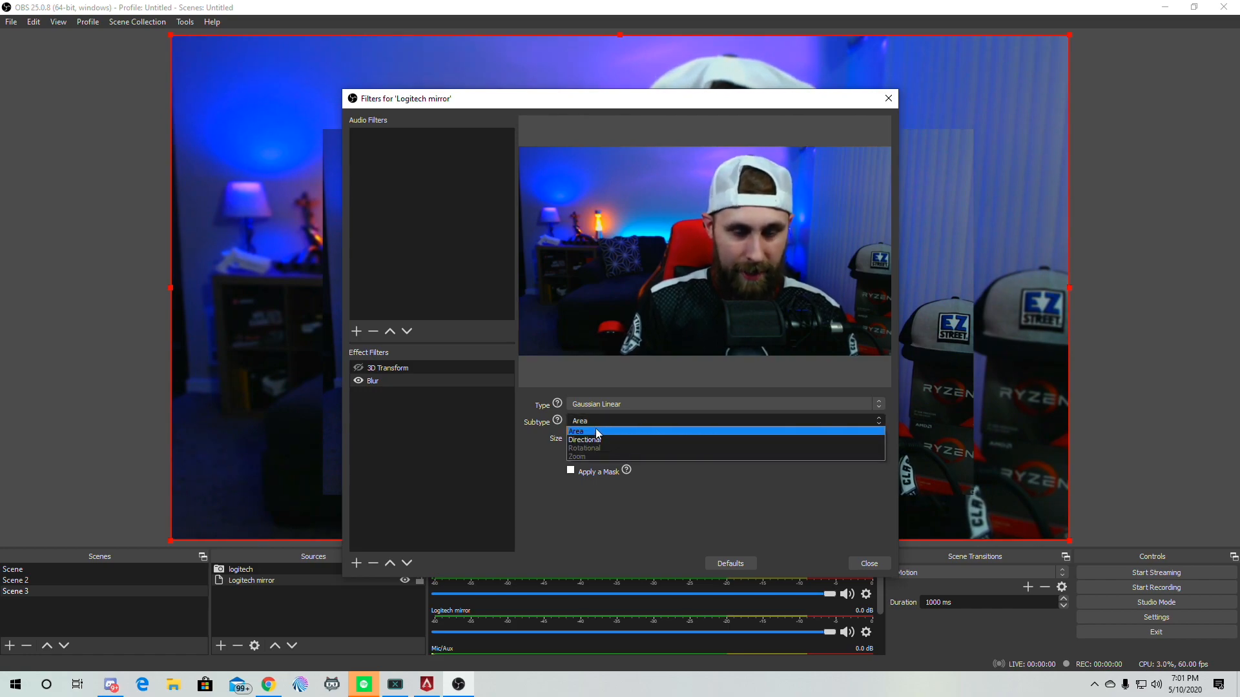
click(589, 433)
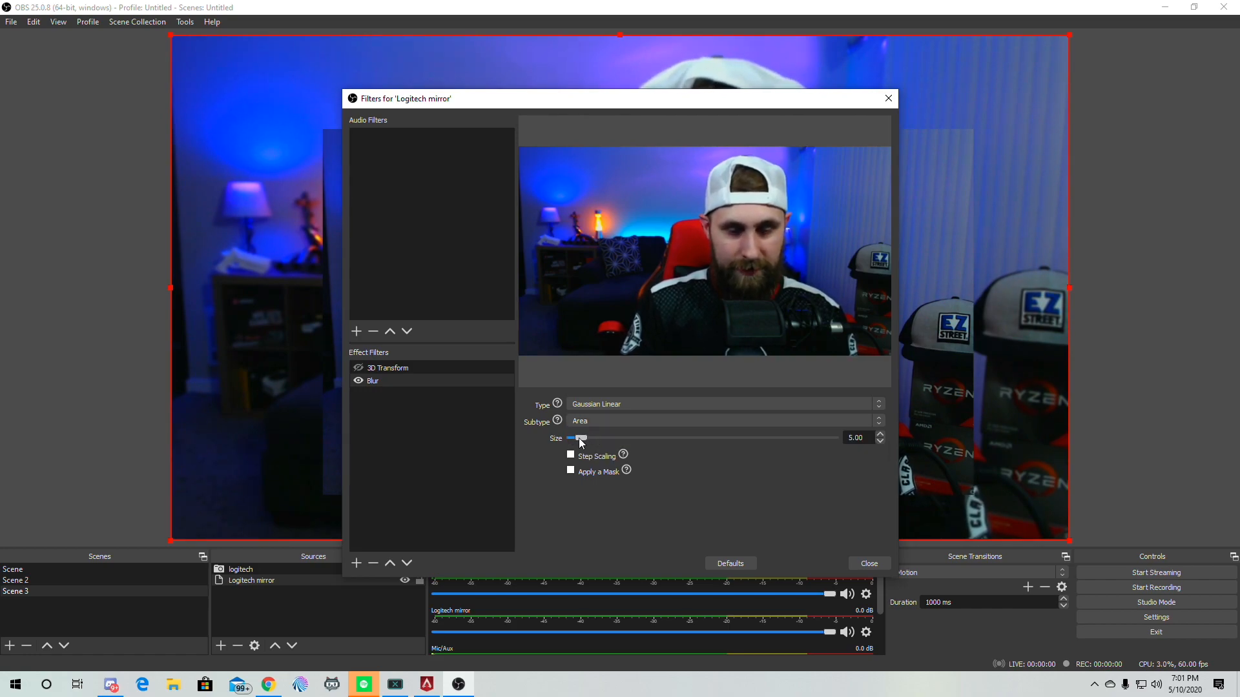
drag(579, 437, 623, 437)
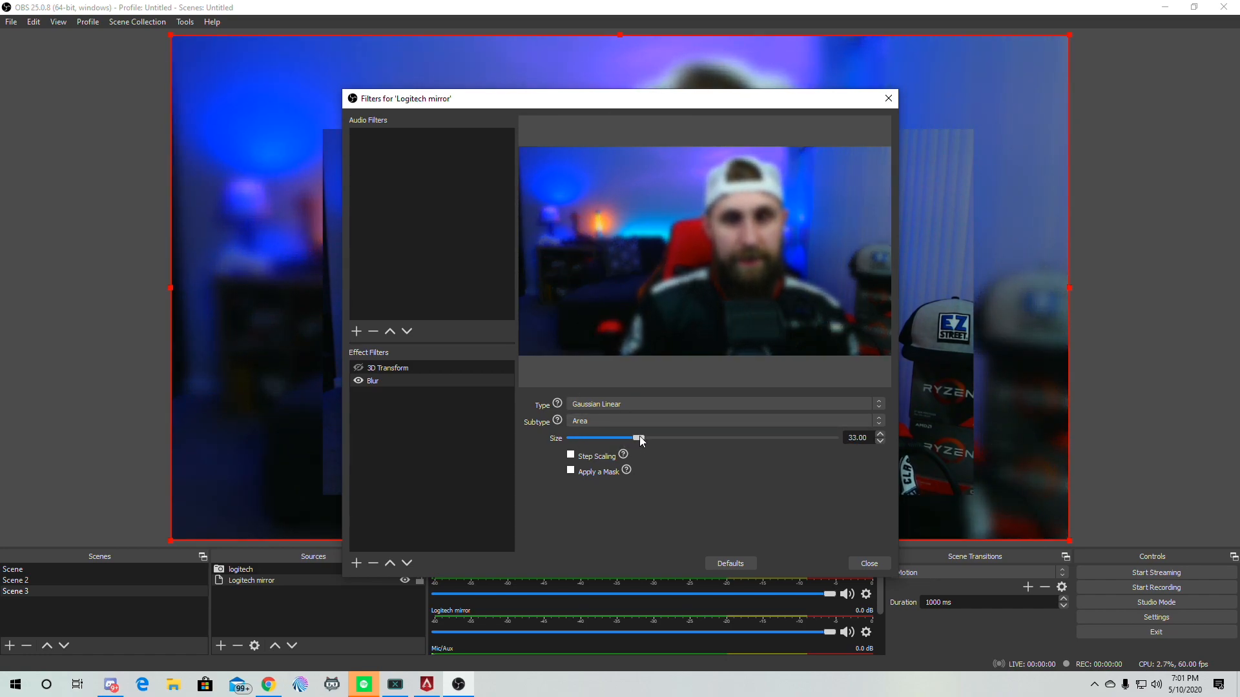
drag(700, 431, 667, 441)
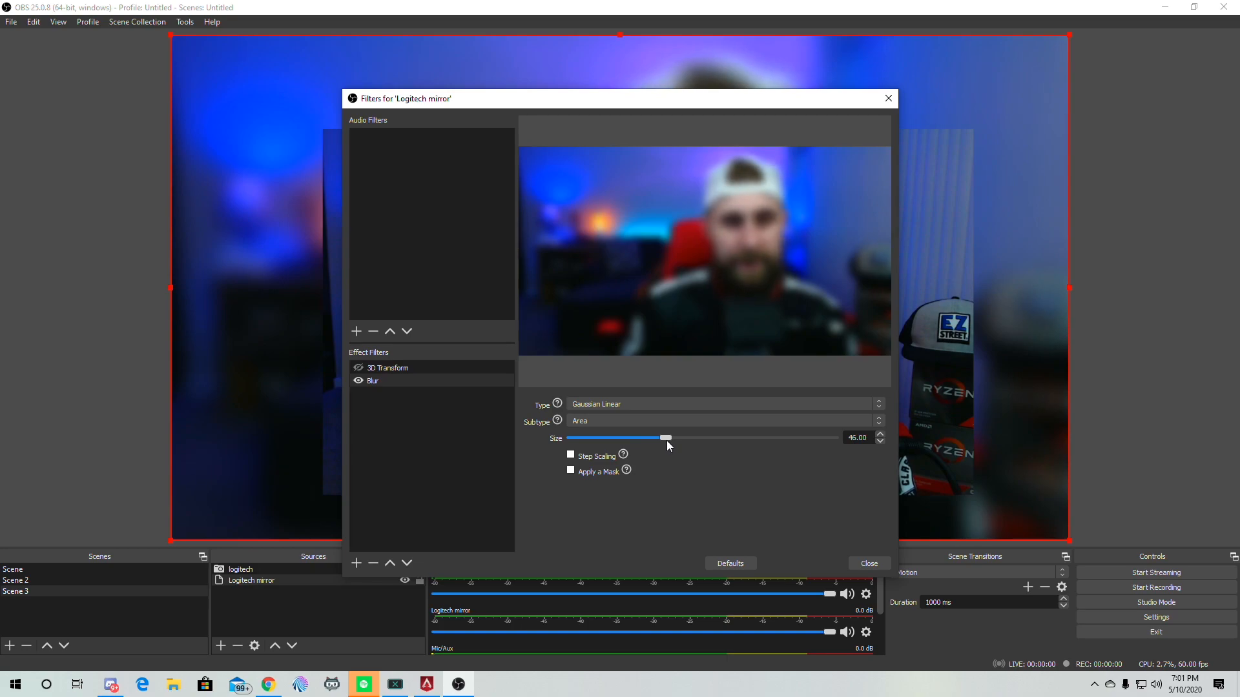
click(870, 564)
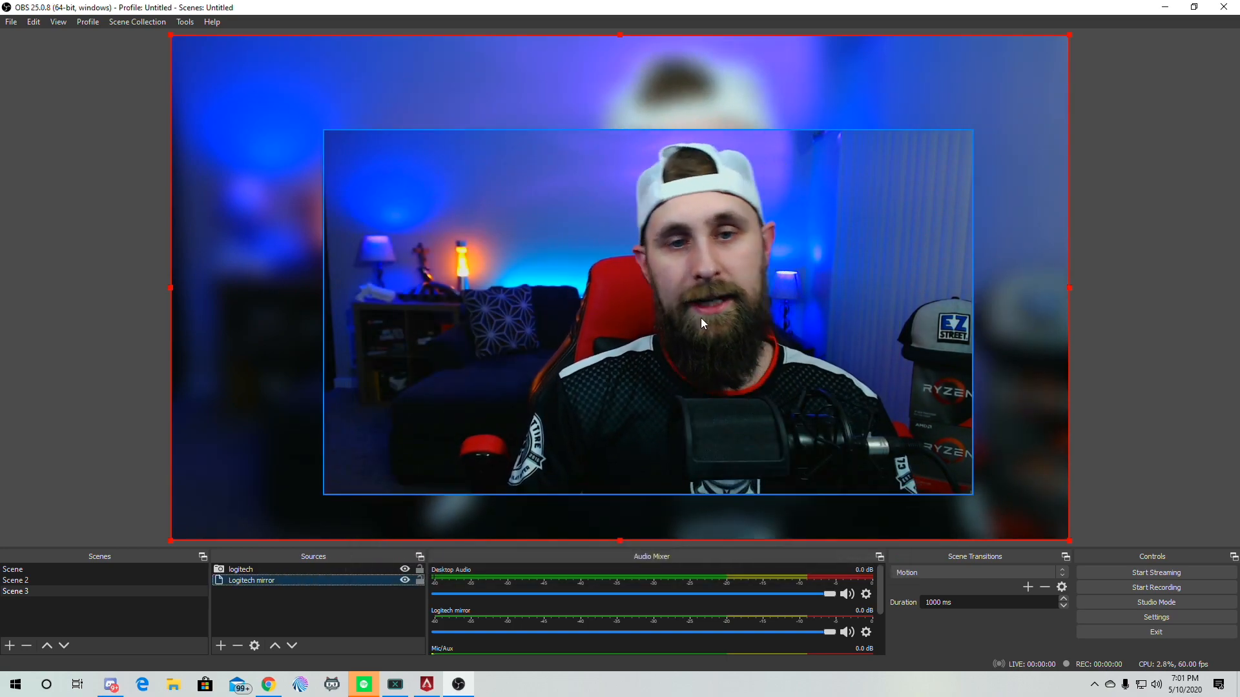
Shrink the logitech source to about a third of the canvas width and place it in the canvas's upper-left corner
click(1152, 280)
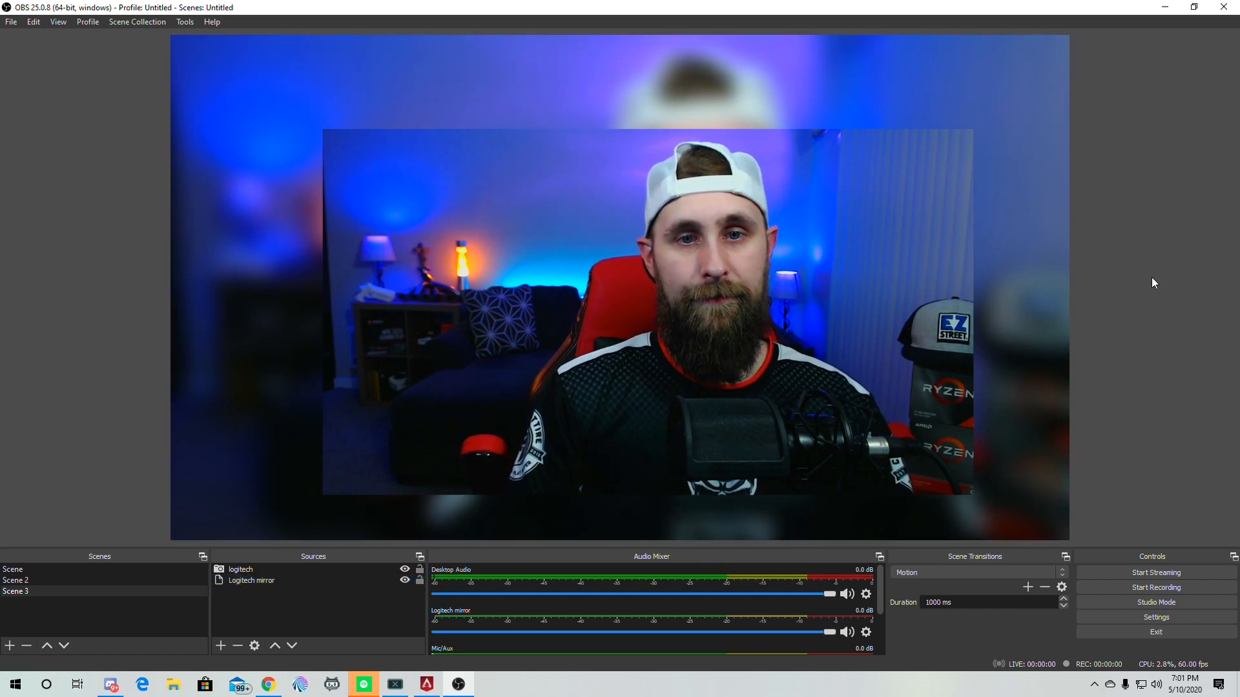
drag(656, 328, 519, 308)
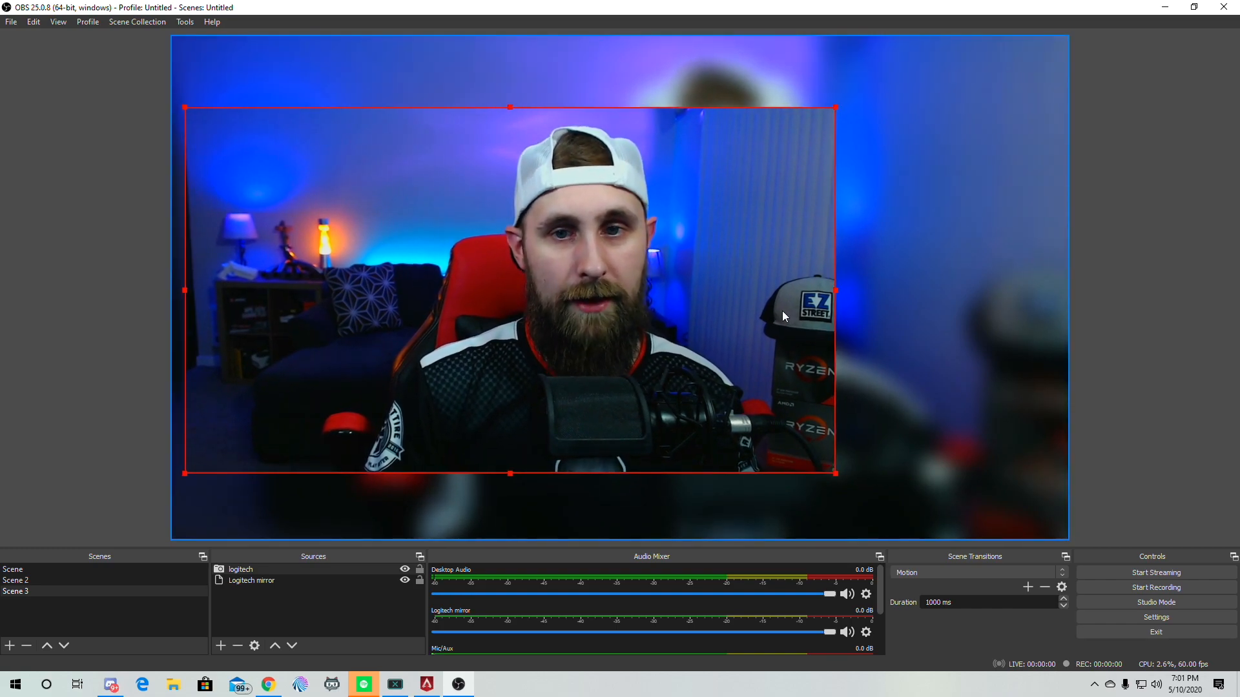
click(1160, 304)
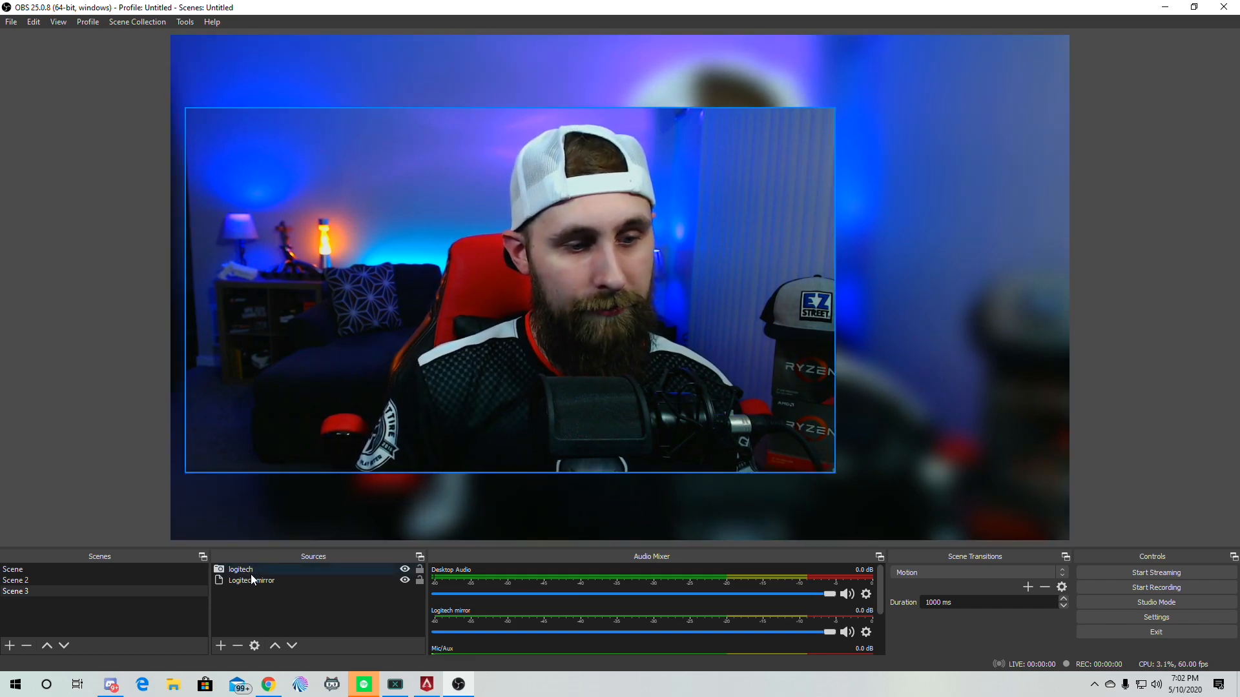
drag(517, 286, 573, 268)
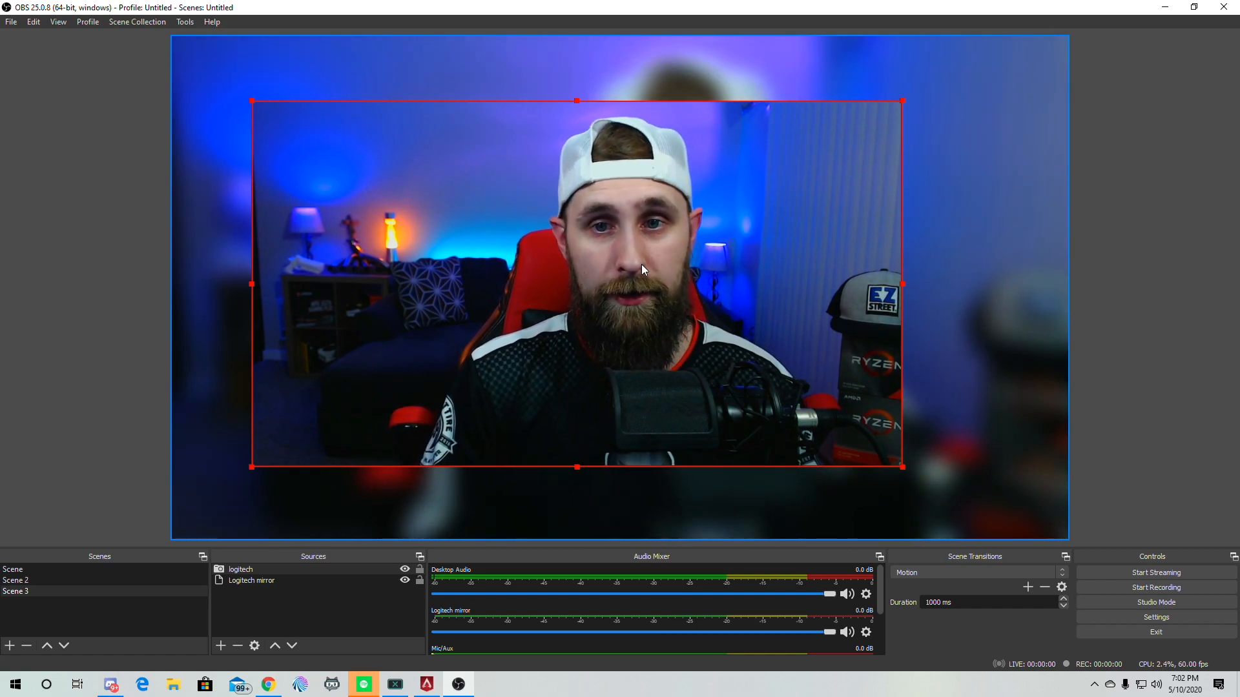
drag(645, 287, 563, 224)
drag(824, 404, 459, 202)
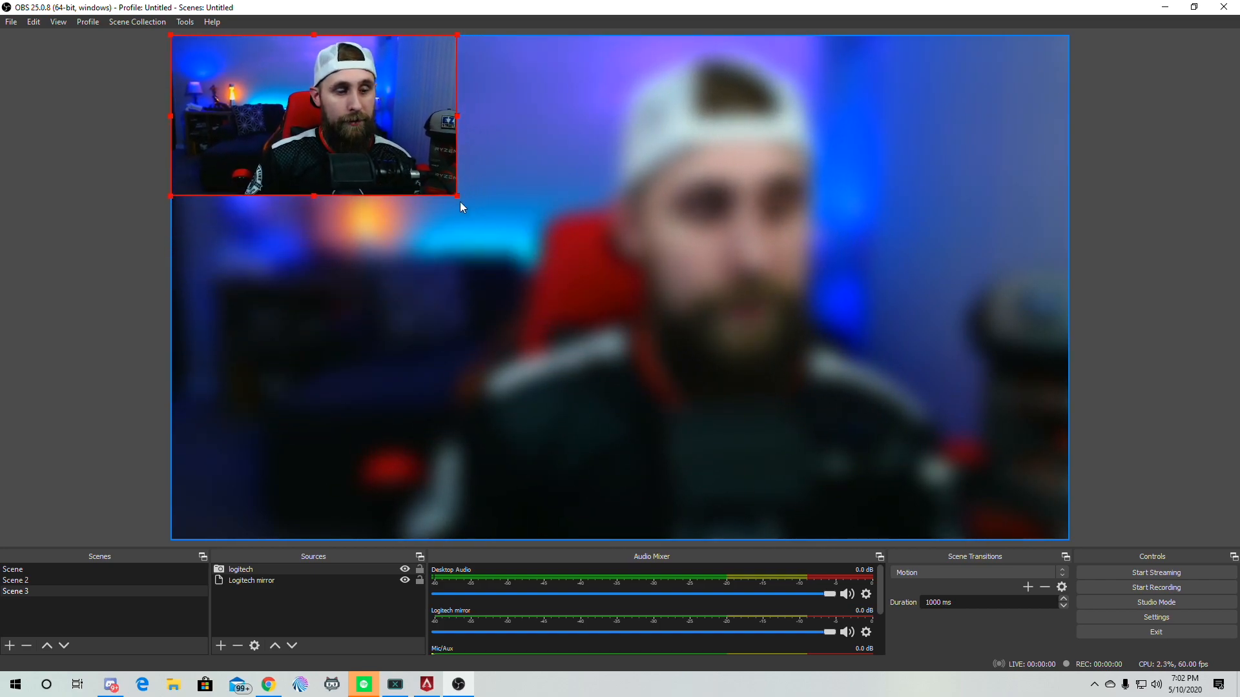
Add a new Source Mirror with the default name to Scene 3 and set it to mirror logitech (Source)
click(221, 646)
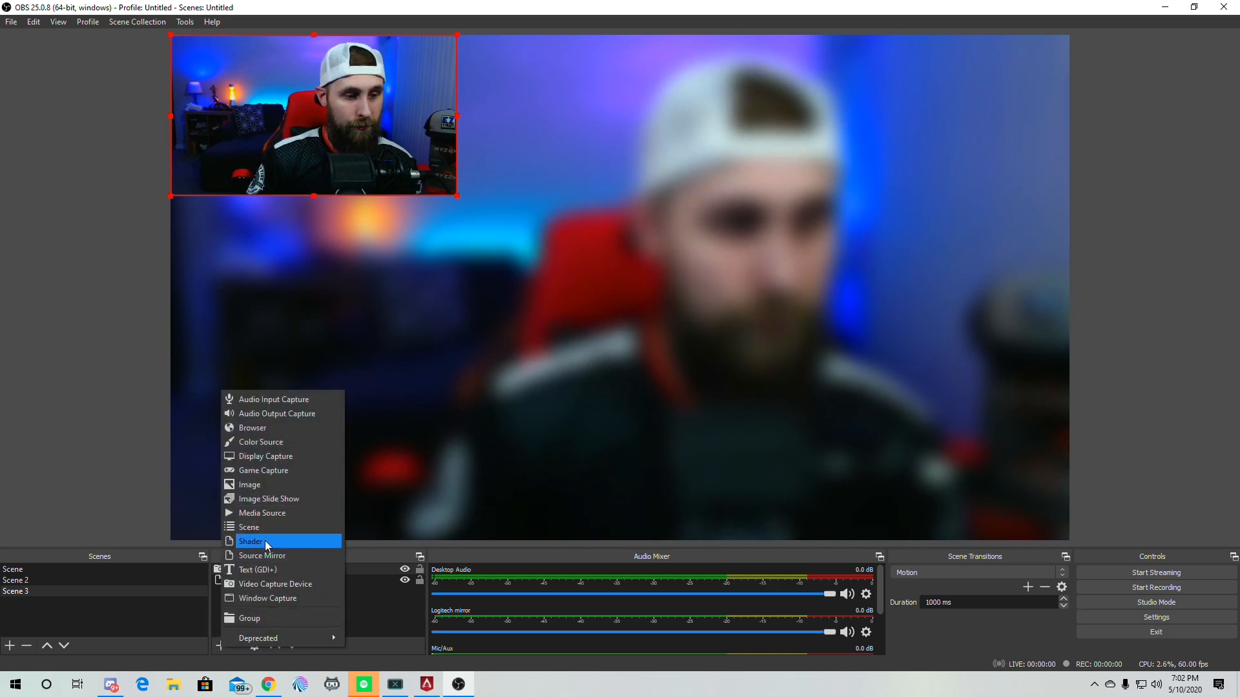
click(266, 558)
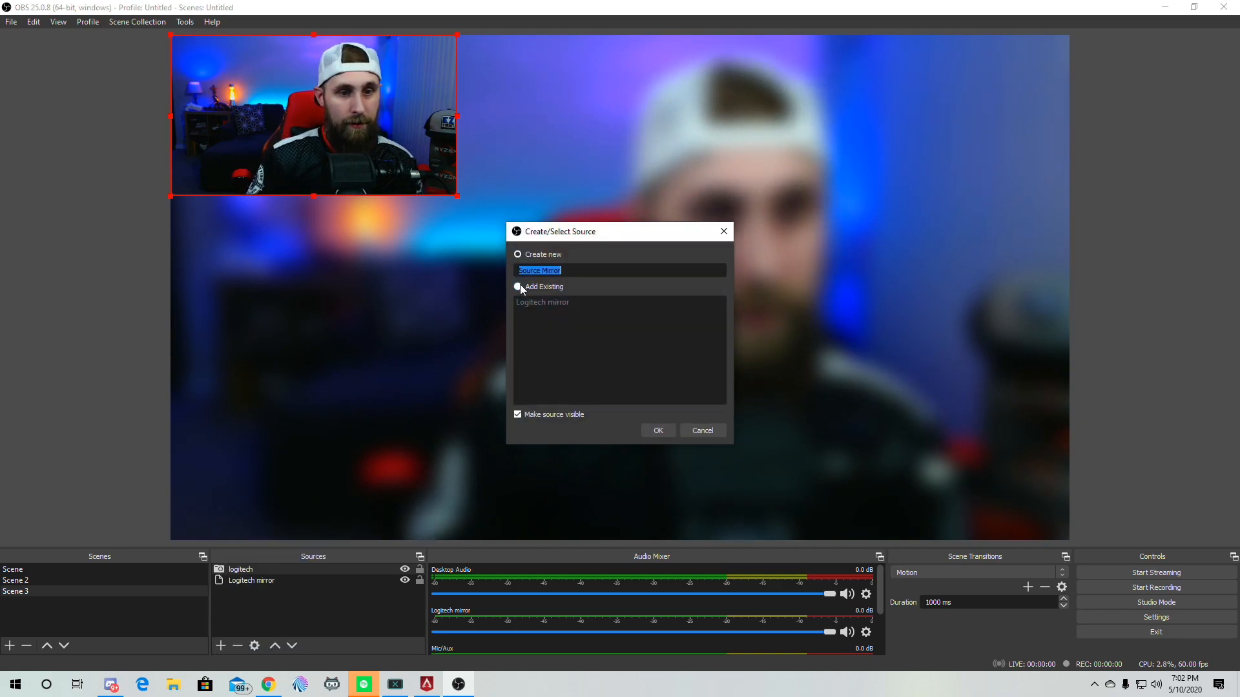
click(658, 430)
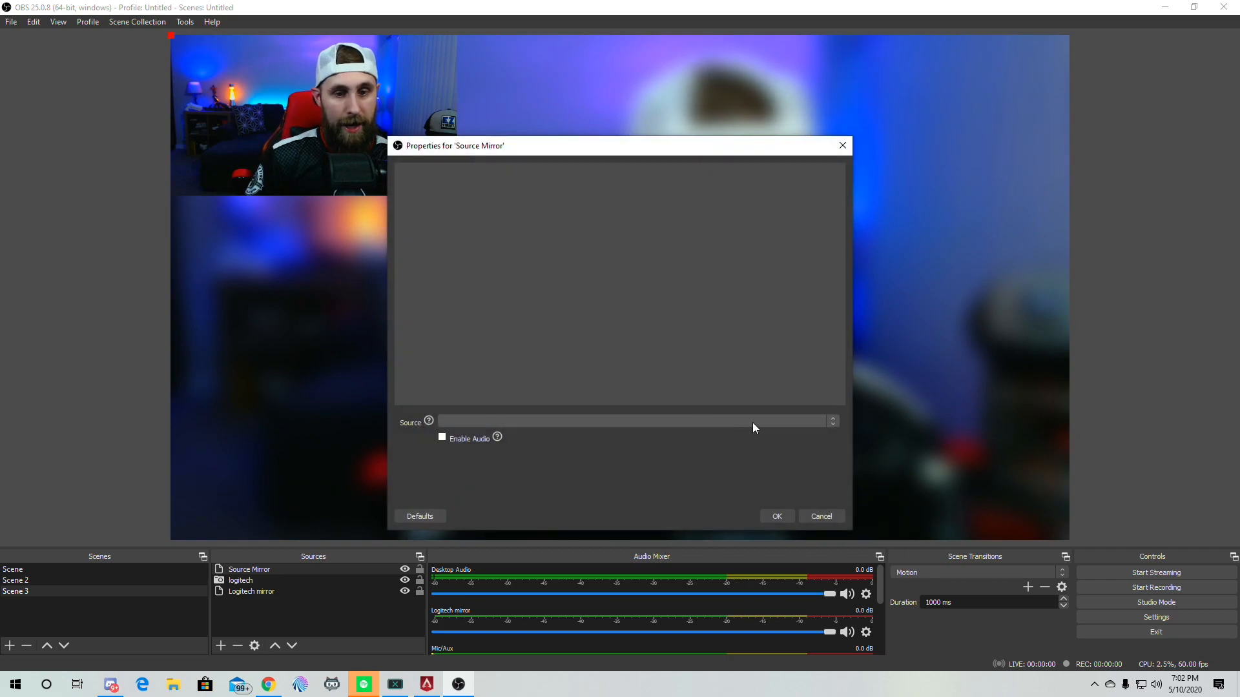
click(805, 422)
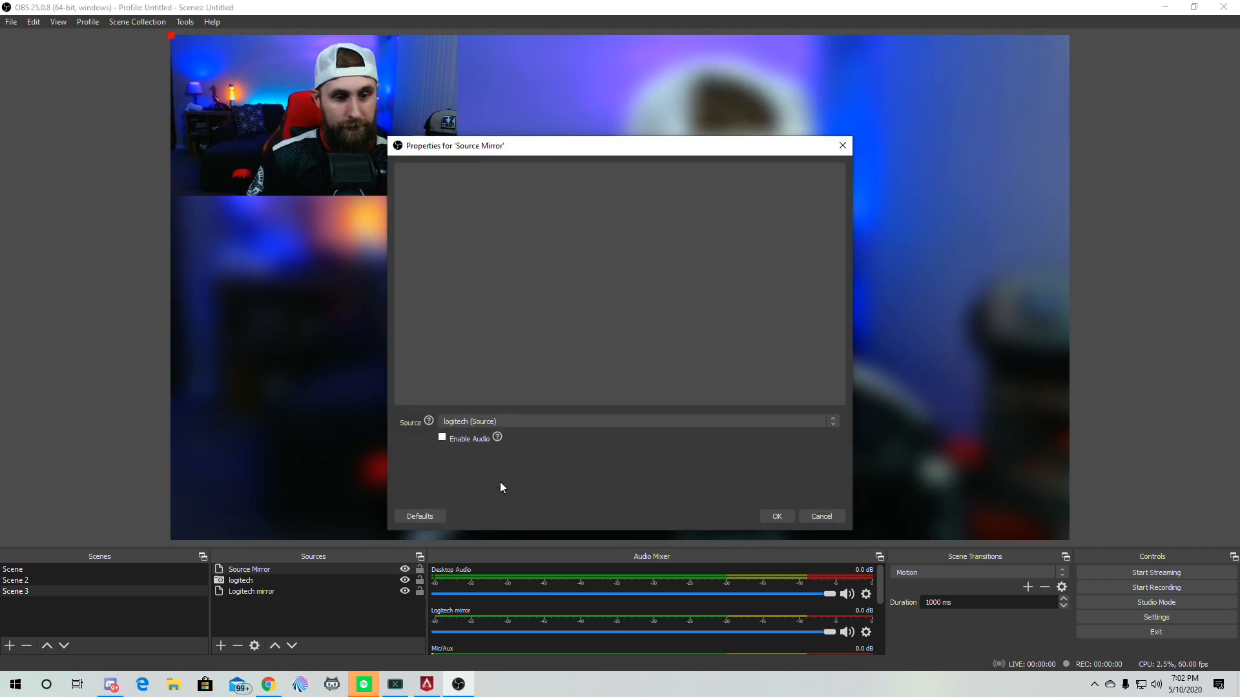
click(500, 482)
click(777, 516)
Shrink the new Source Mirror to about a third of the canvas width and place it in the canvas's upper-right corner
drag(1069, 539, 544, 240)
drag(390, 167, 674, 166)
drag(825, 243, 746, 197)
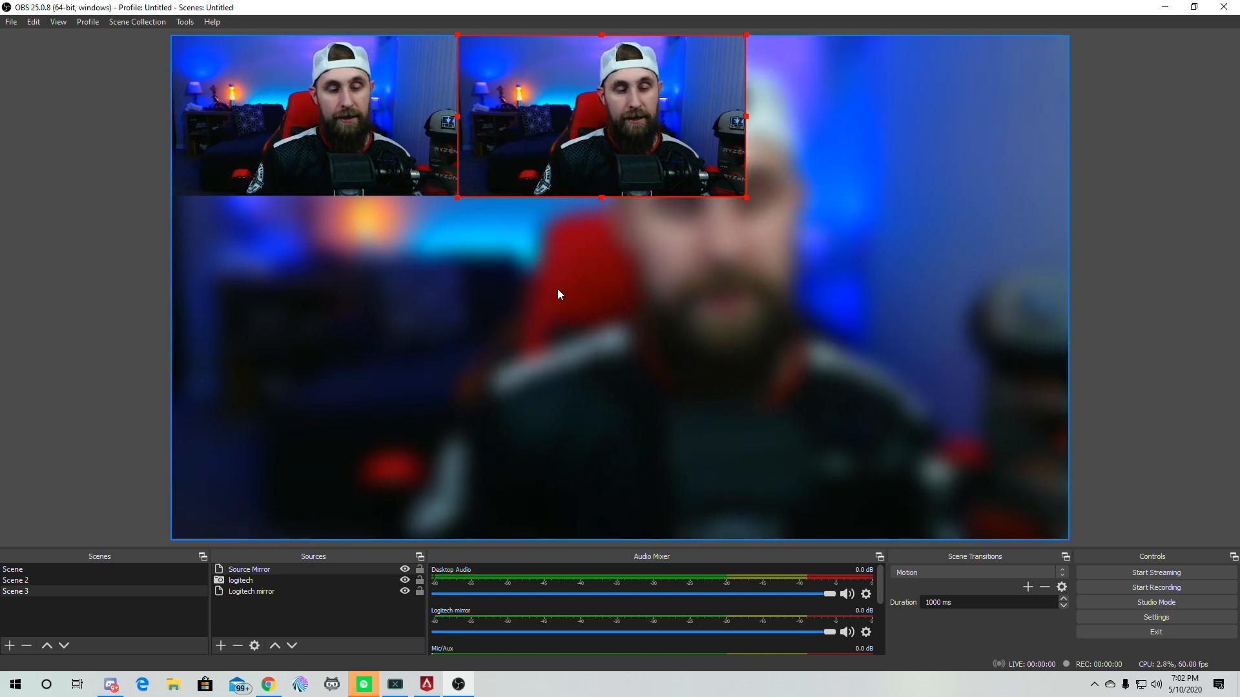
drag(610, 132, 931, 137)
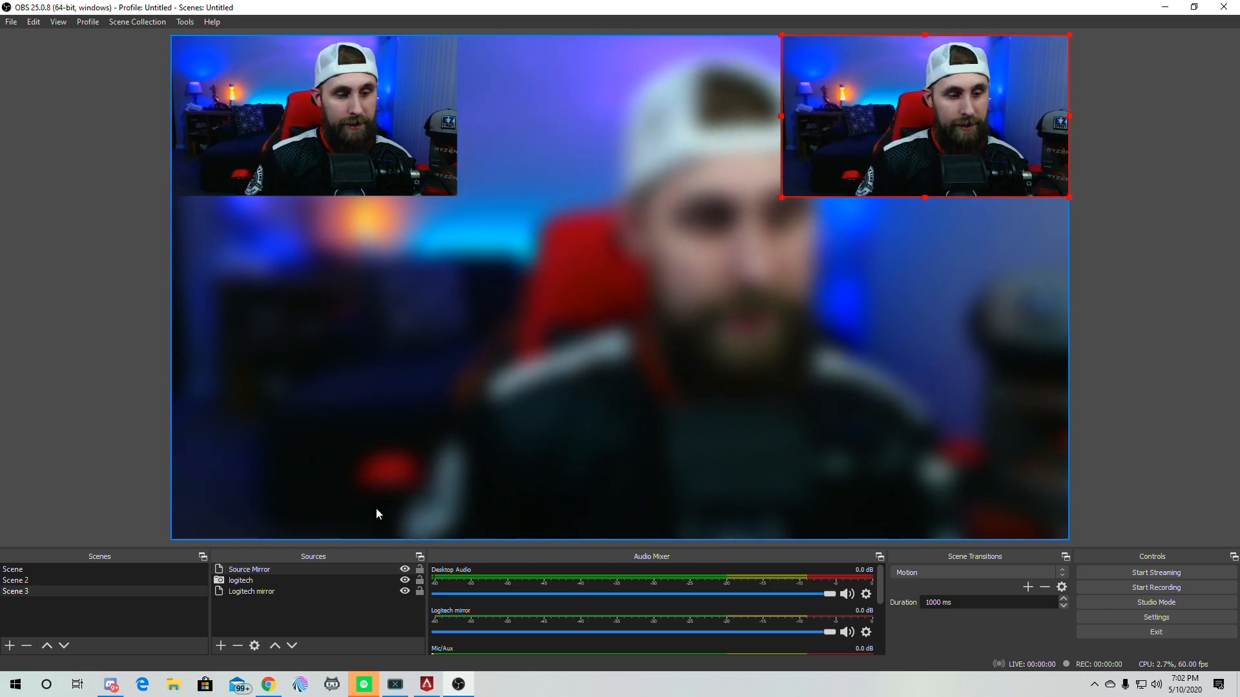
Add an SDF Effects filter with the default name to the Source Mirror source and close its filter settings
click(256, 569)
right_click(255, 570)
click(306, 545)
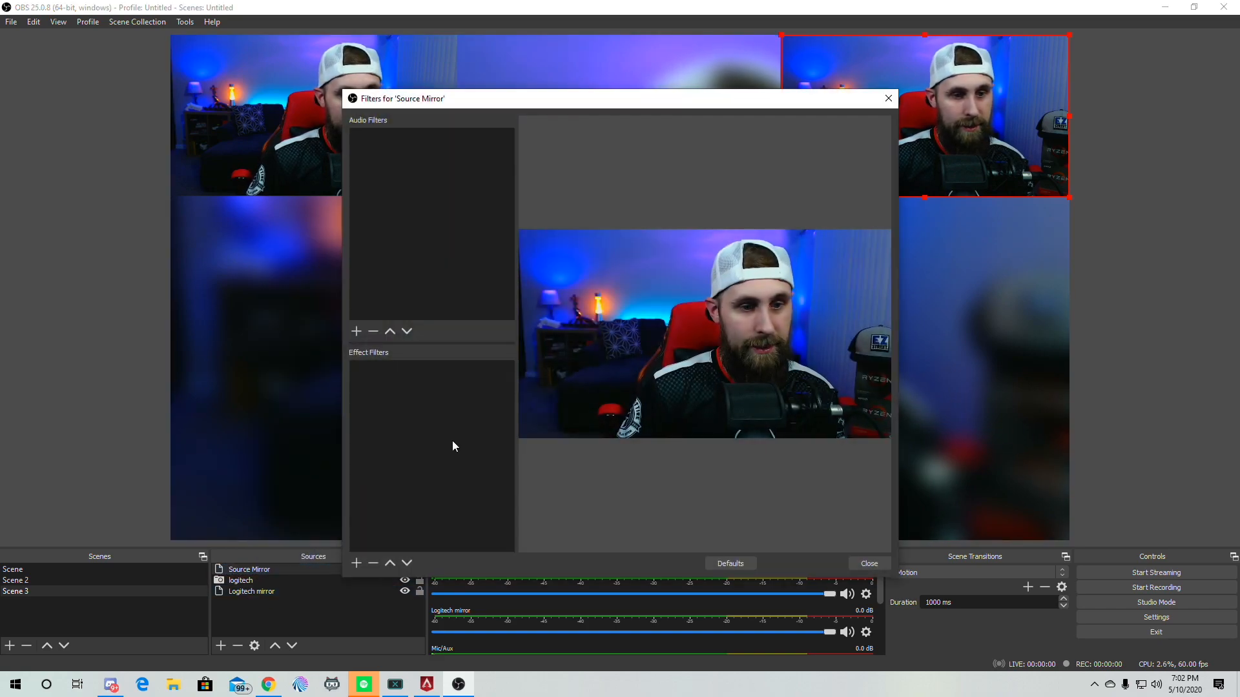
click(355, 563)
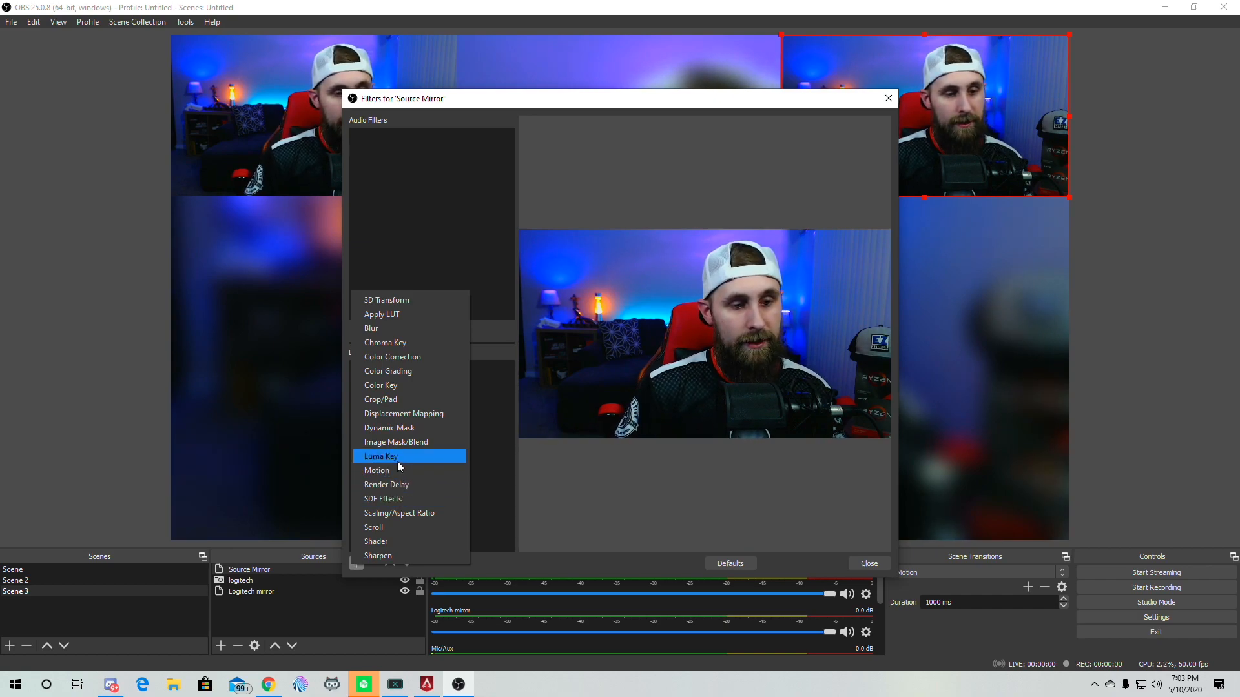
click(398, 499)
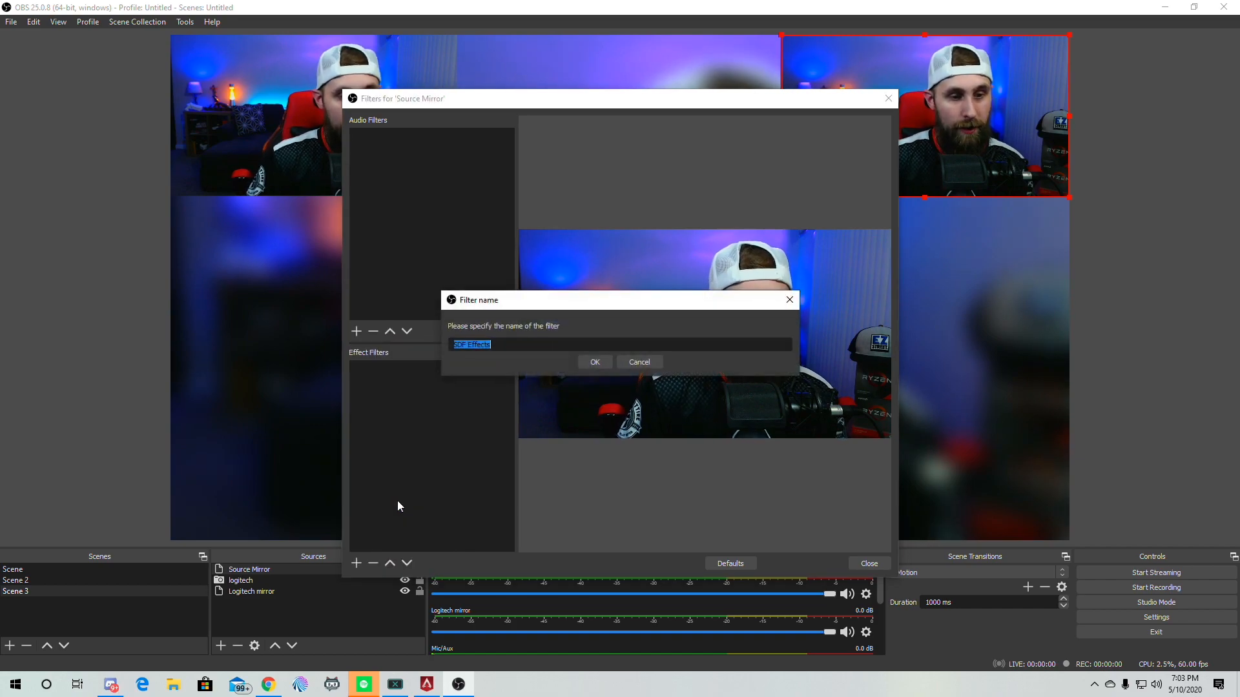
click(593, 362)
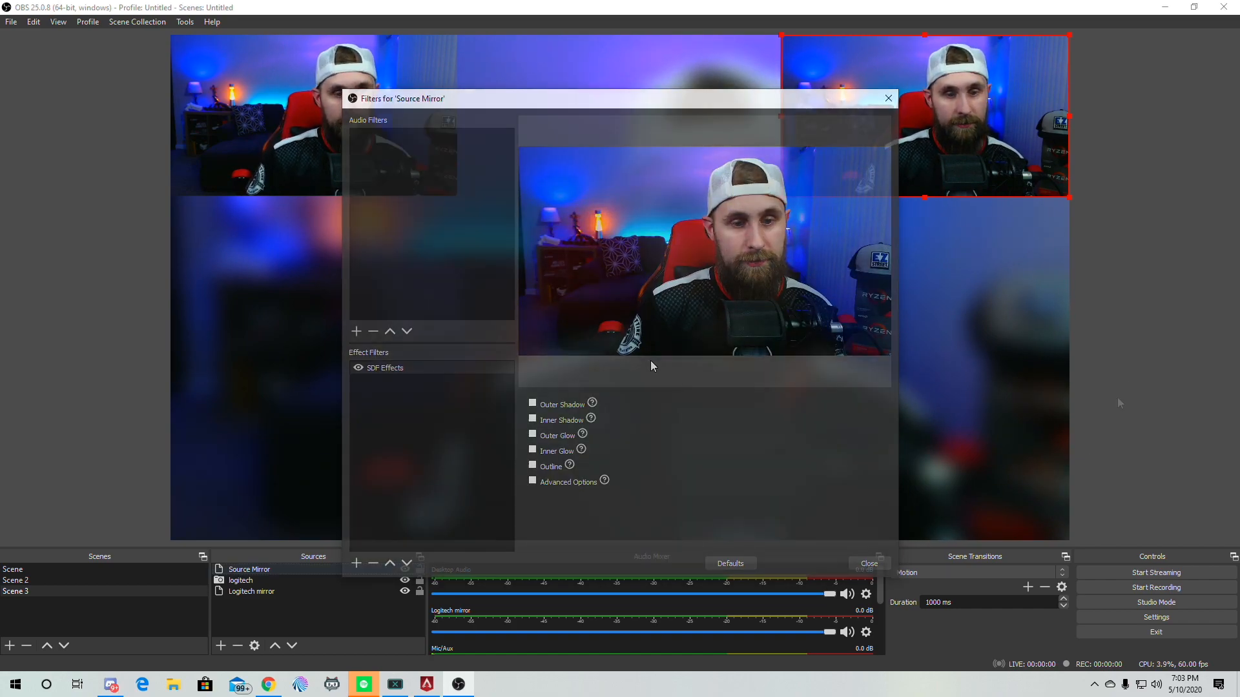
key(Escape)
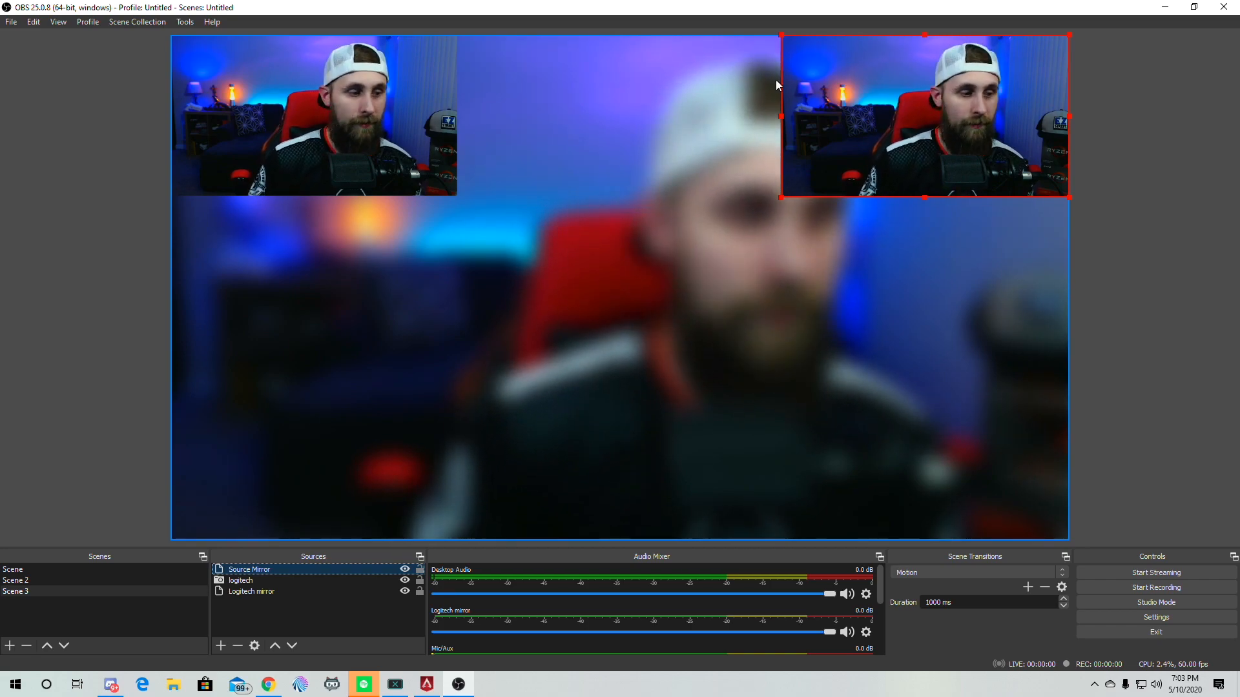
Switch through Scene and Scene 2 back to Scene 3 to preview the Motion transitions
click(28, 570)
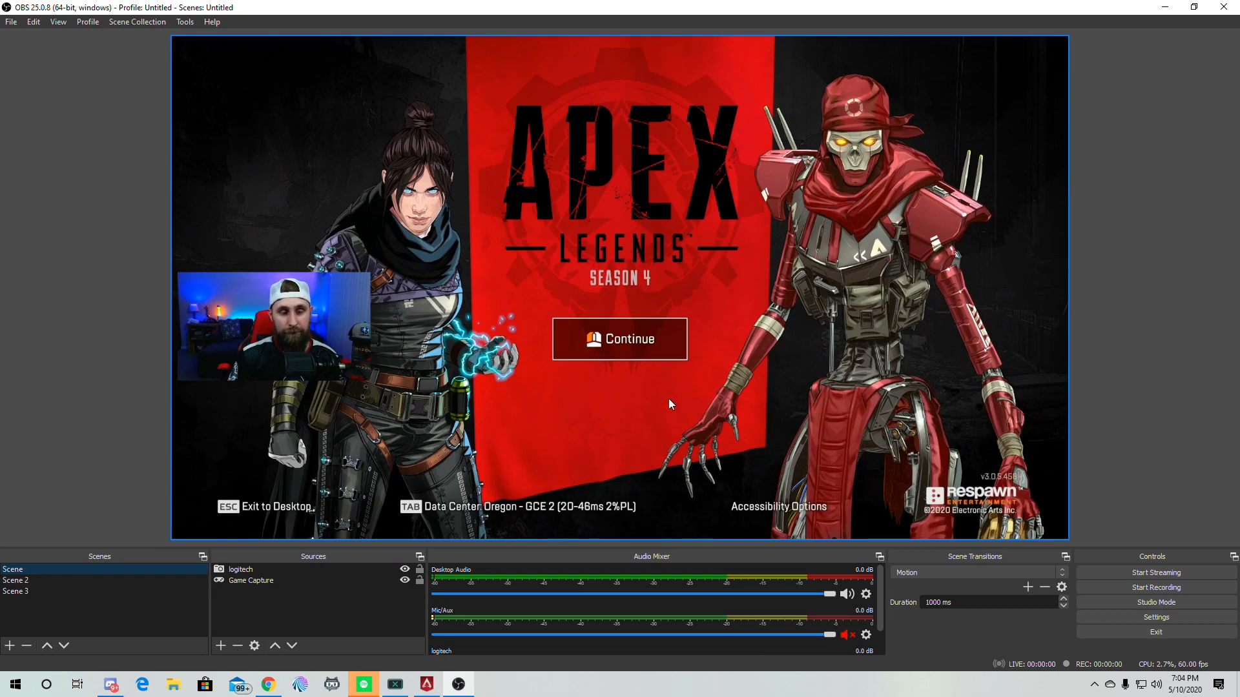
click(44, 581)
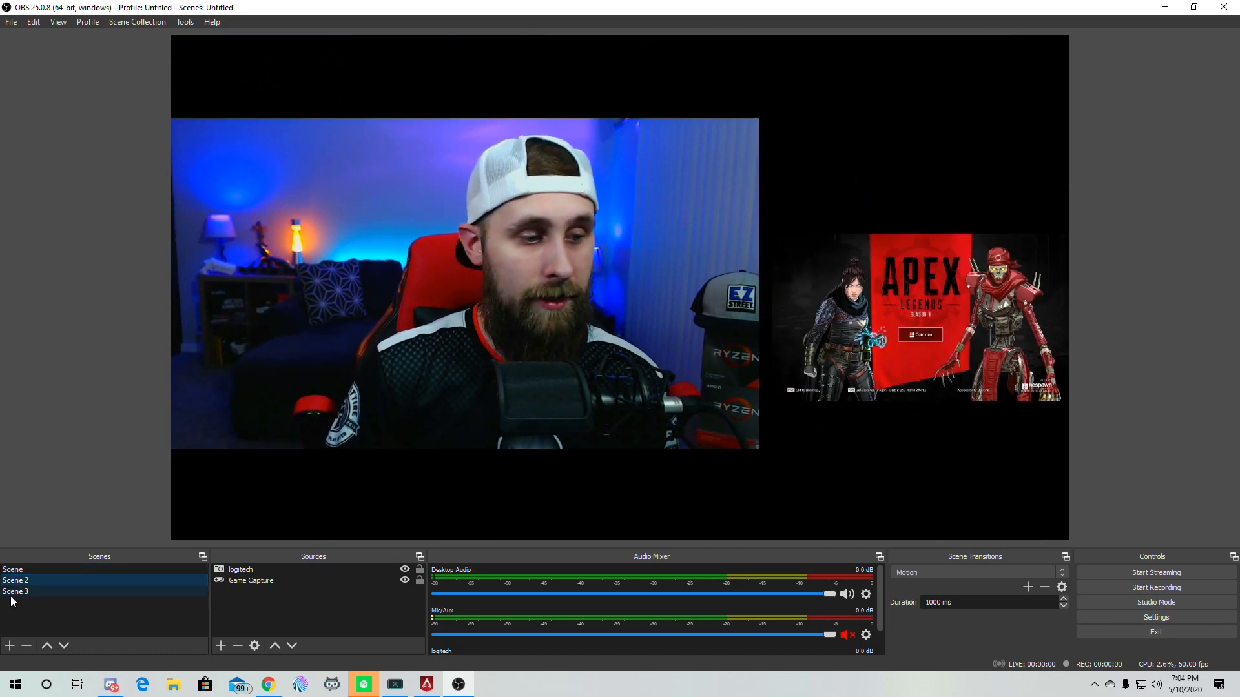
click(21, 592)
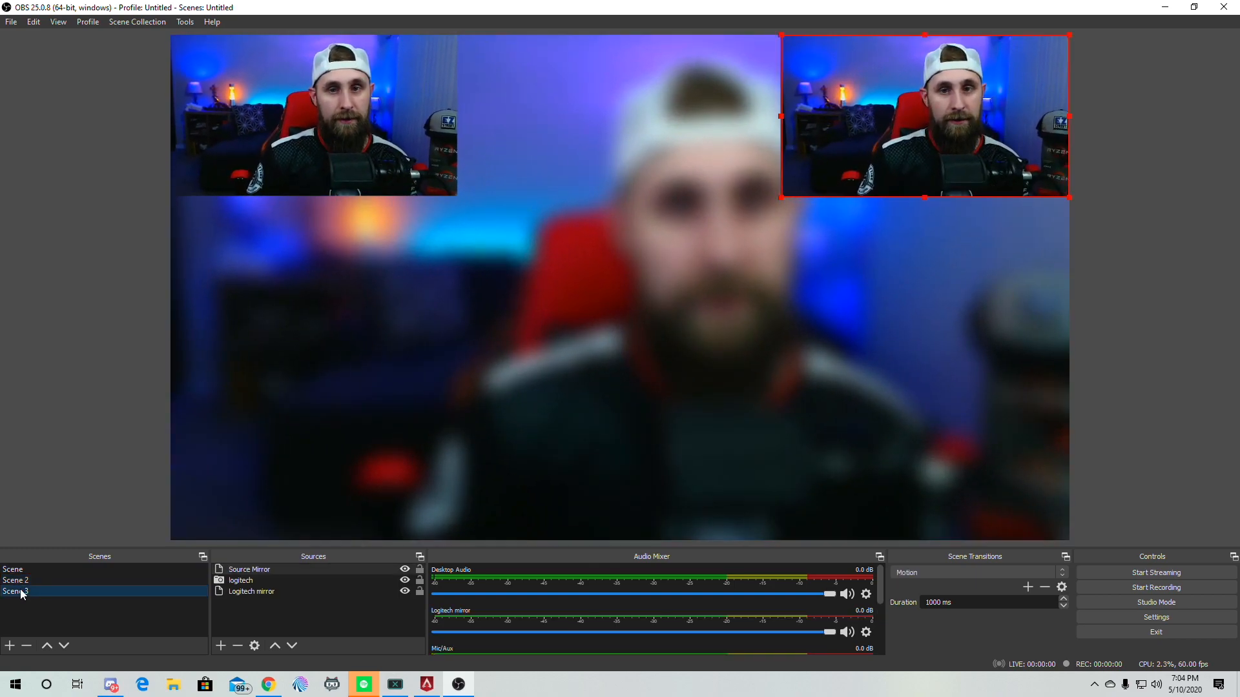